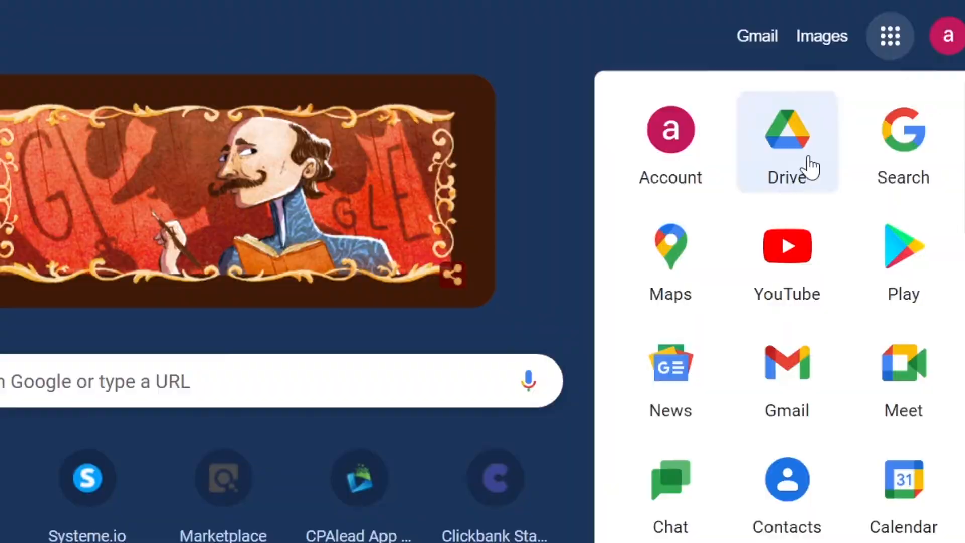
Create a blank Google Docs document from Drive and name it page1.
left_click(46, 145)
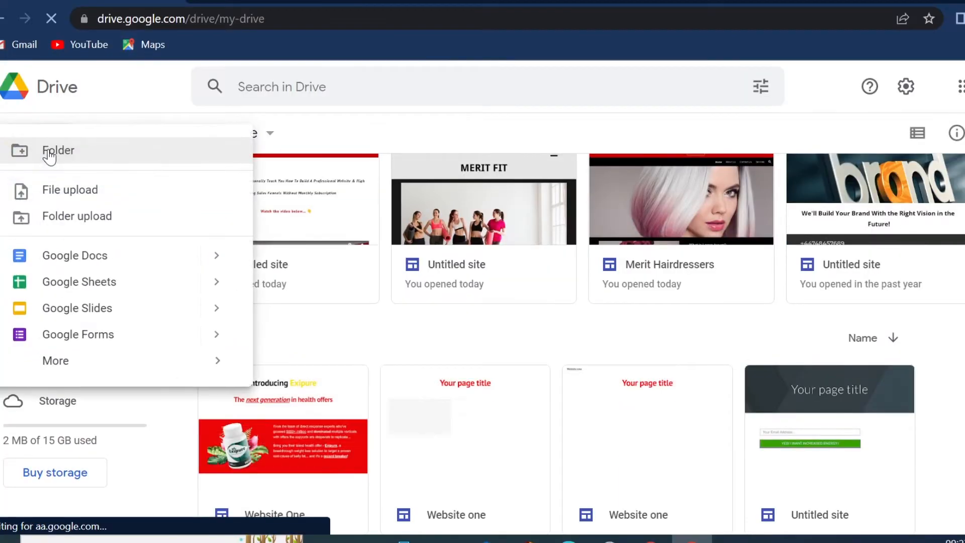
left_click(128, 260)
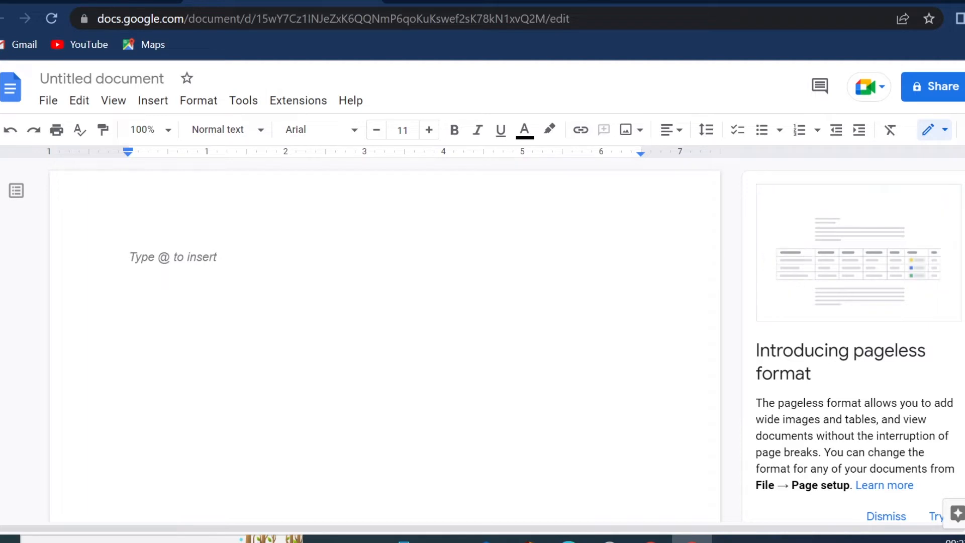
left_click(101, 79)
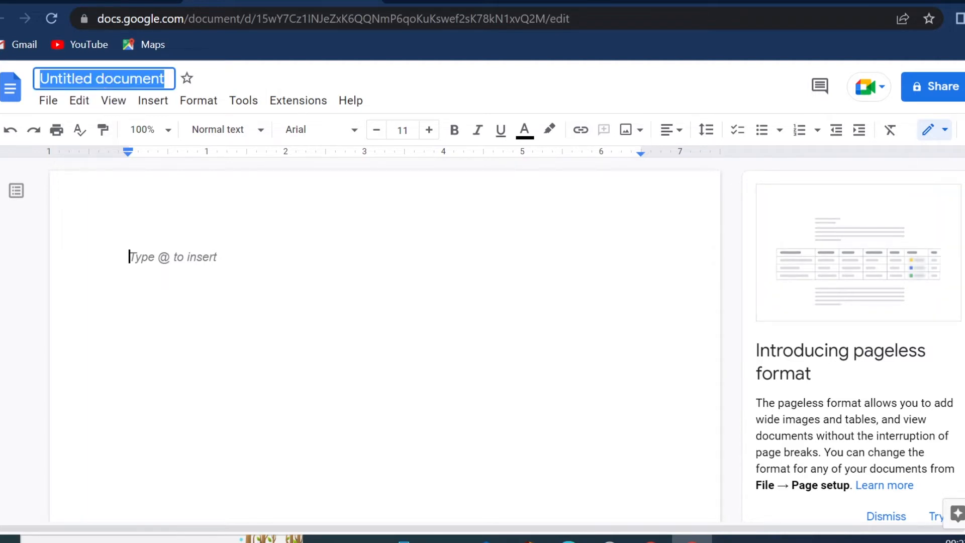
type("page1")
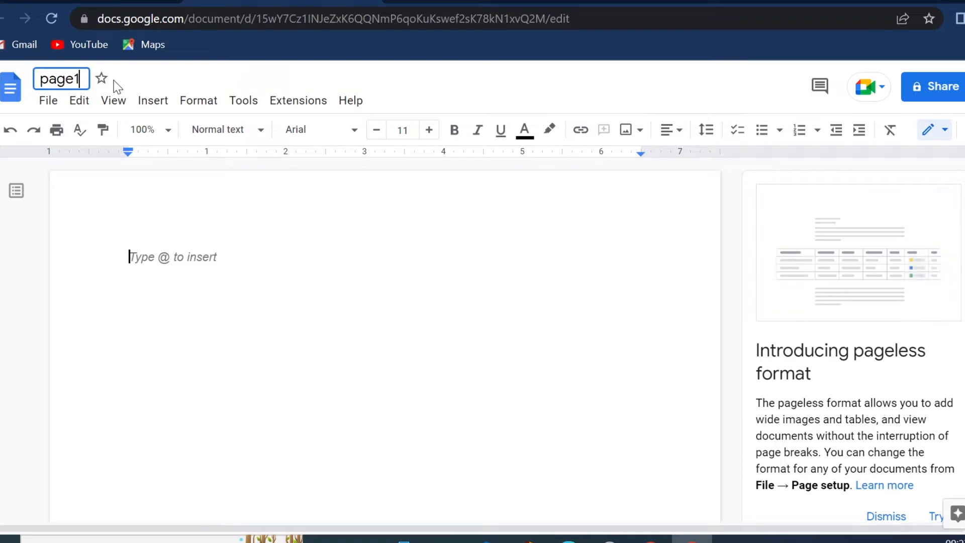
key("Return")
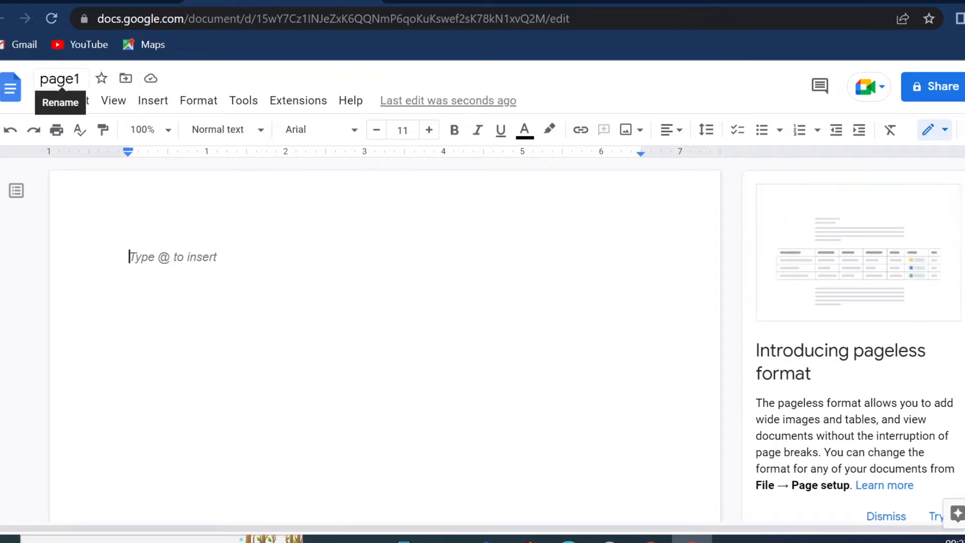
Create a folder named Documents in My Drive and move the page1 document into it.
left_click(150, 79)
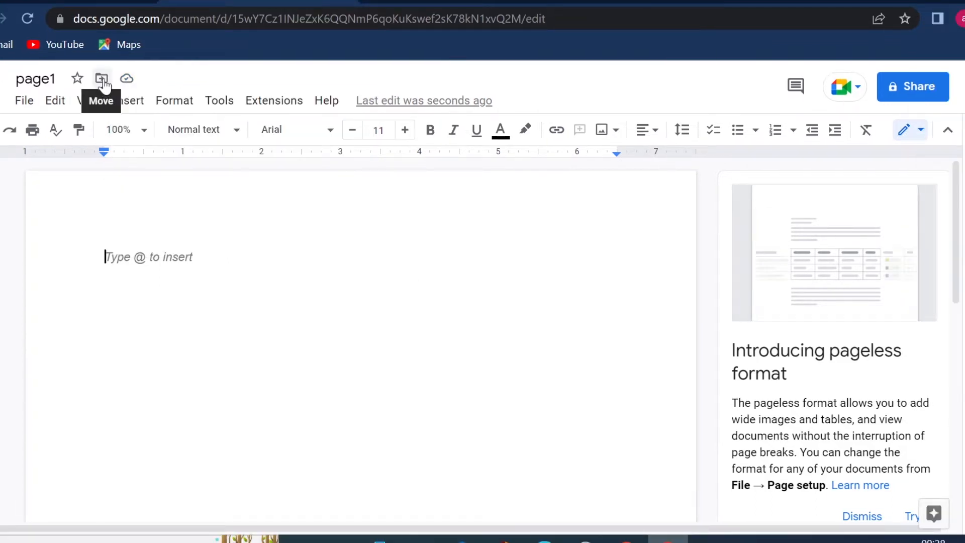
left_click(98, 80)
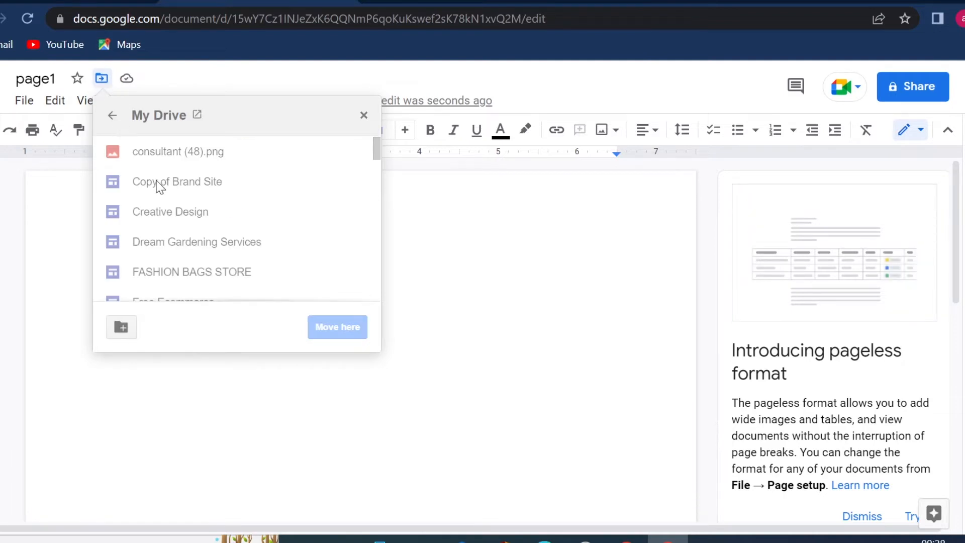
left_click(123, 328)
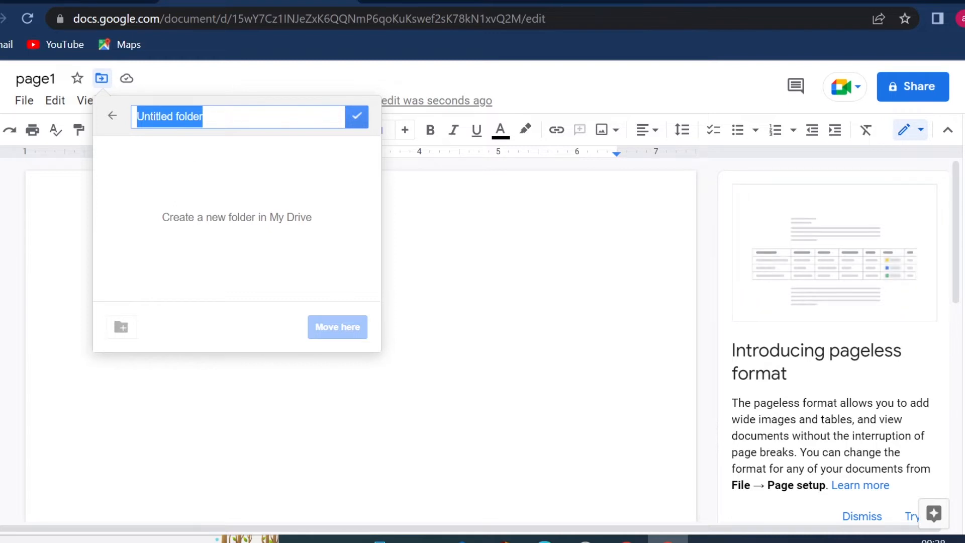
type("D")
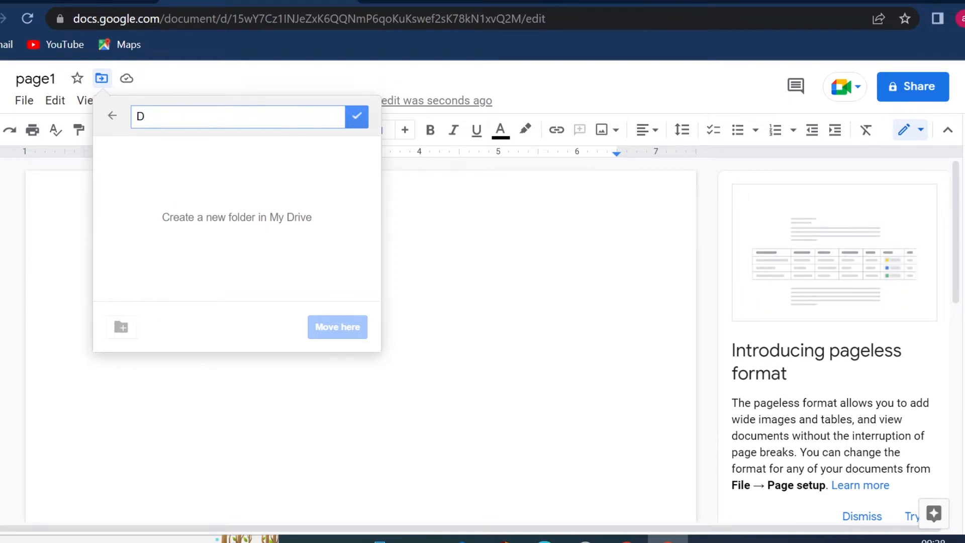
type("ocuments")
key("Return")
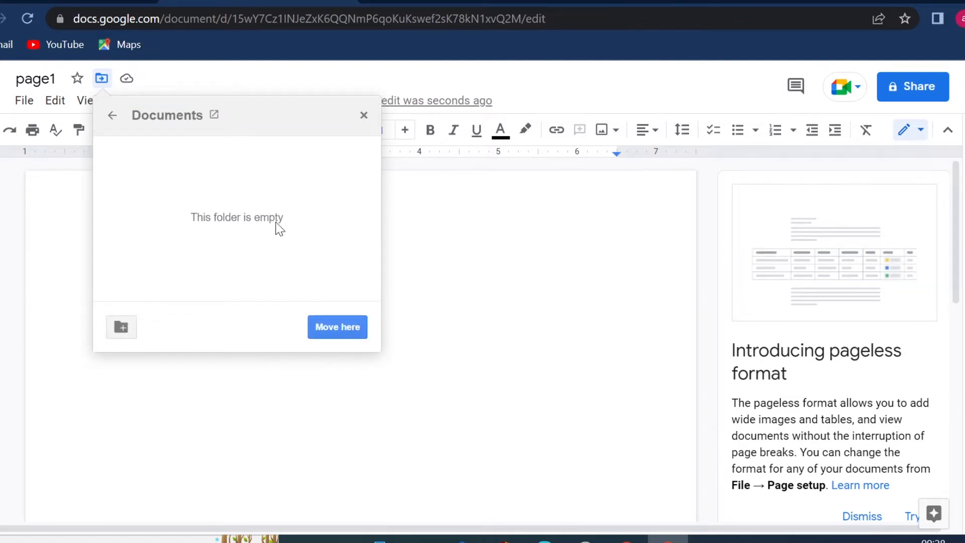
left_click(342, 332)
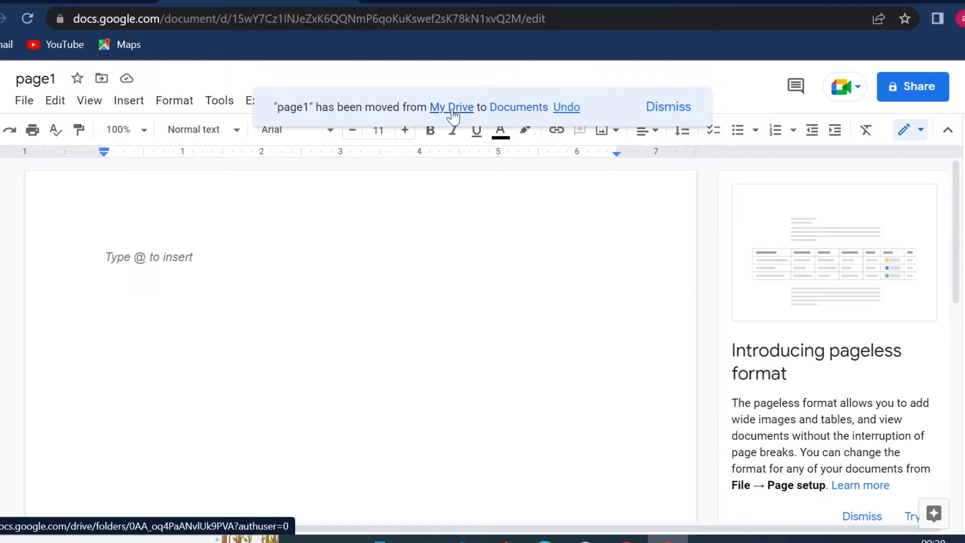
Set the document's mode to Editing so that changes are made directly.
left_click(75, 83)
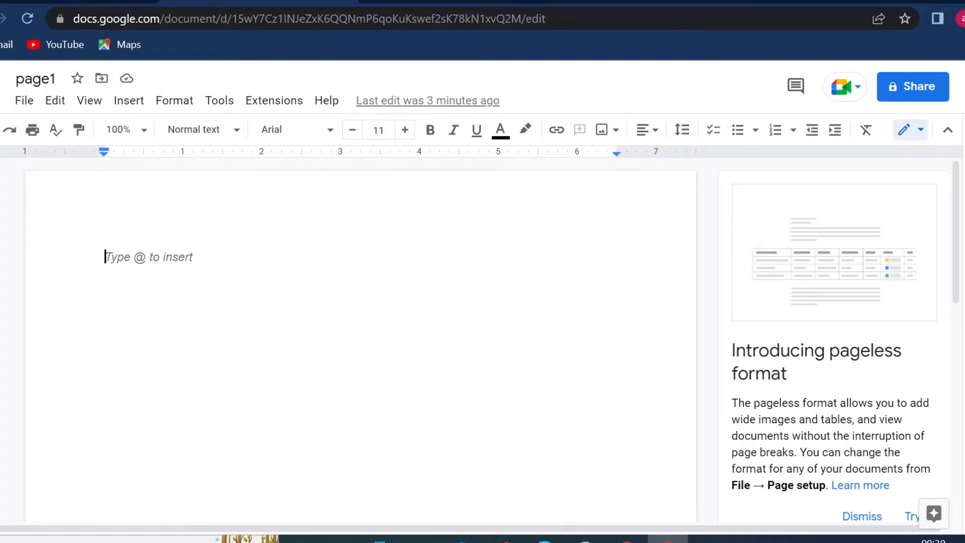
left_click(86, 105)
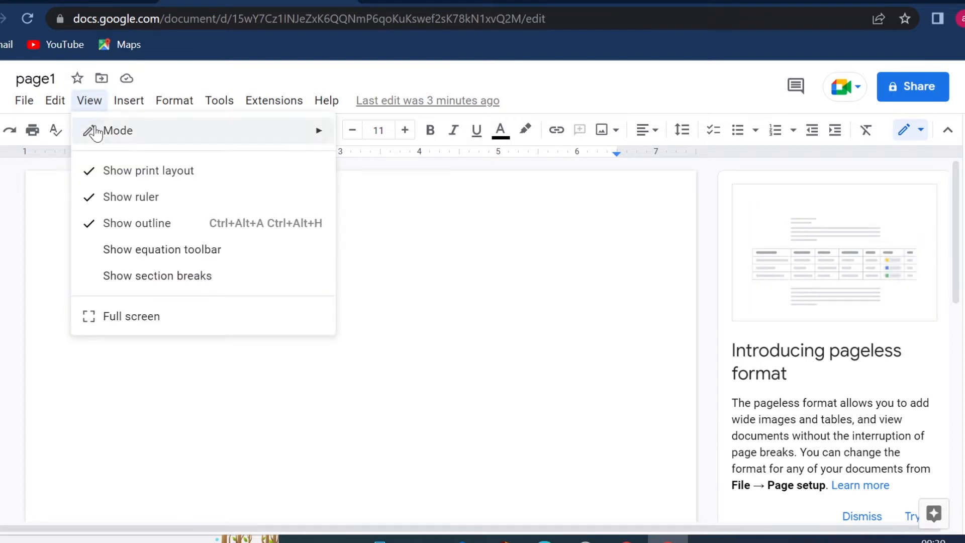
mouse_move(103, 144)
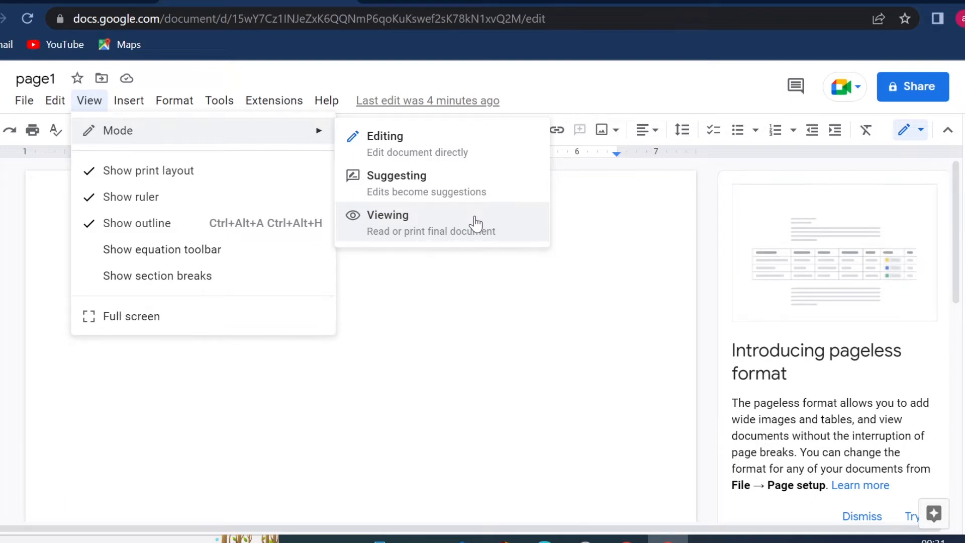
left_click(437, 146)
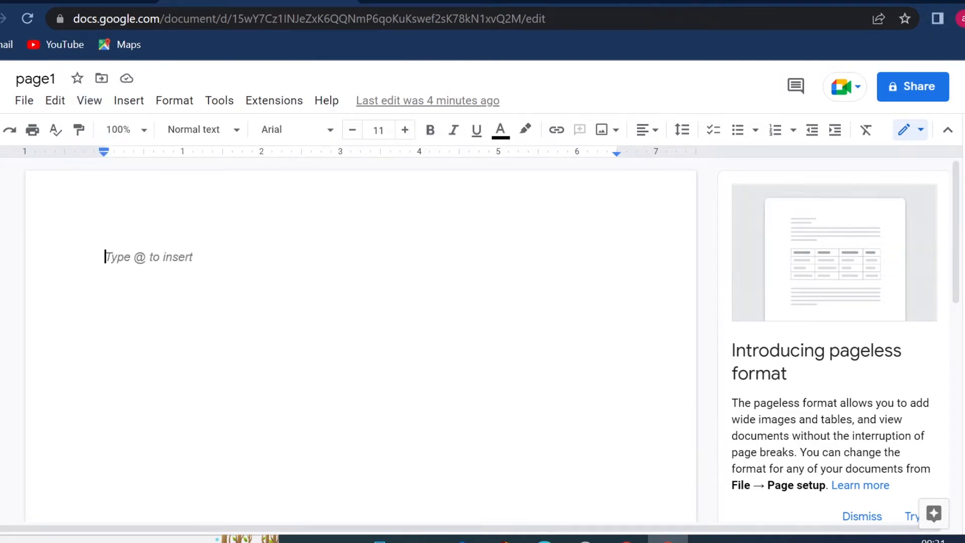
Switch to the open lipsum.com page and copy its first Lorem ipsum paragraph.
left_click(651, 2)
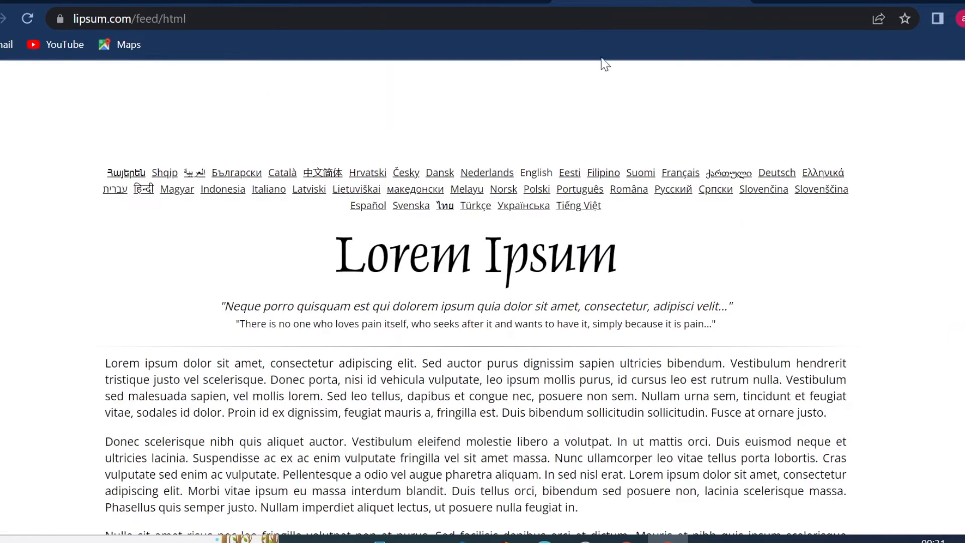
left_click_drag(105, 363, 872, 408)
right_click(652, 391)
left_click(682, 405)
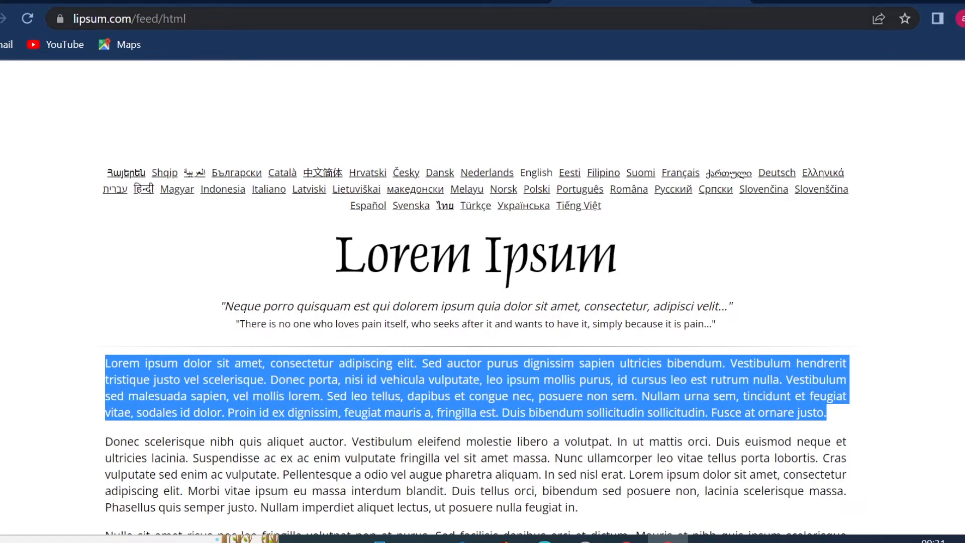
Return to the page1 document, paste the copied paragraph into the empty page and start a new line after it.
left_click(244, 6)
right_click(135, 251)
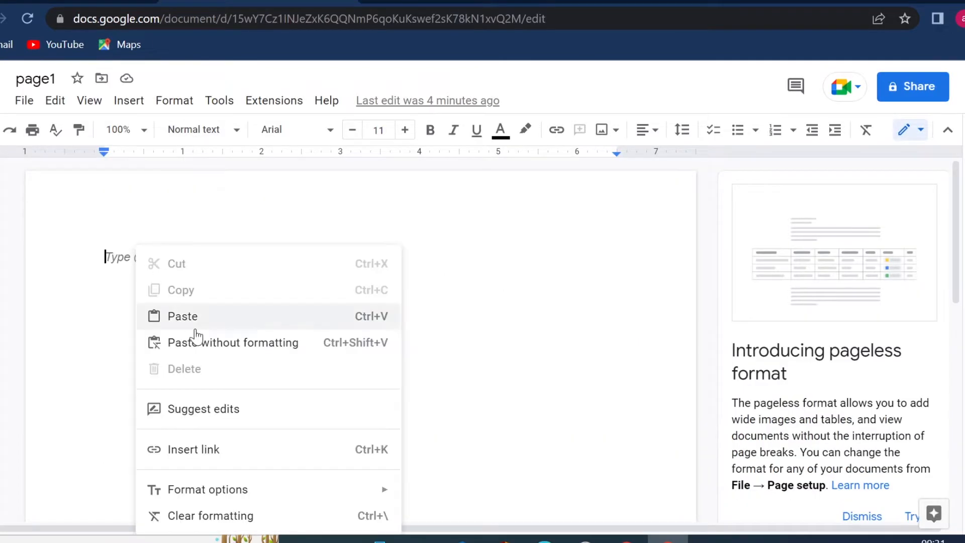
left_click(194, 317)
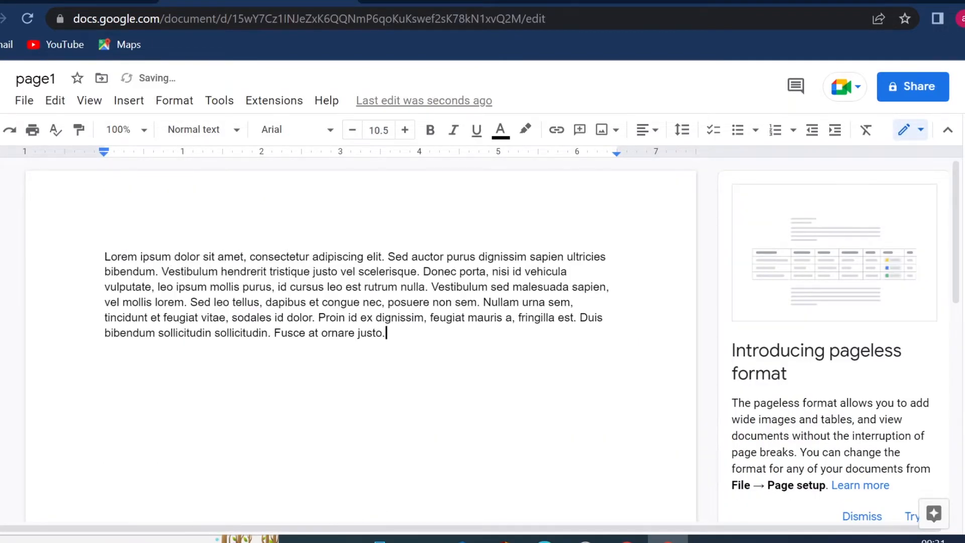
key("Return")
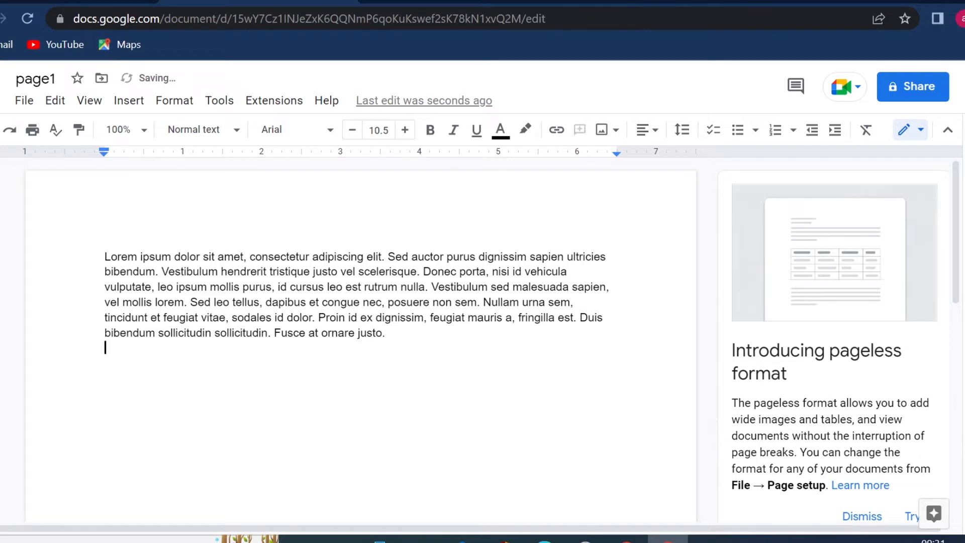
Split the pasted text into two paragraphs before "Vestibulum sed malesuada sapien", with a blank line between them.
right_click(246, 382)
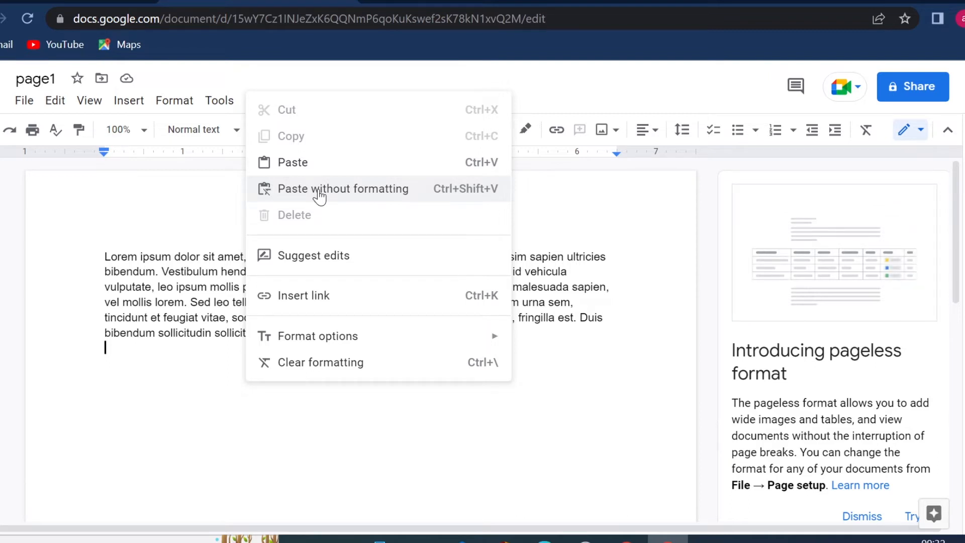
key("Escape")
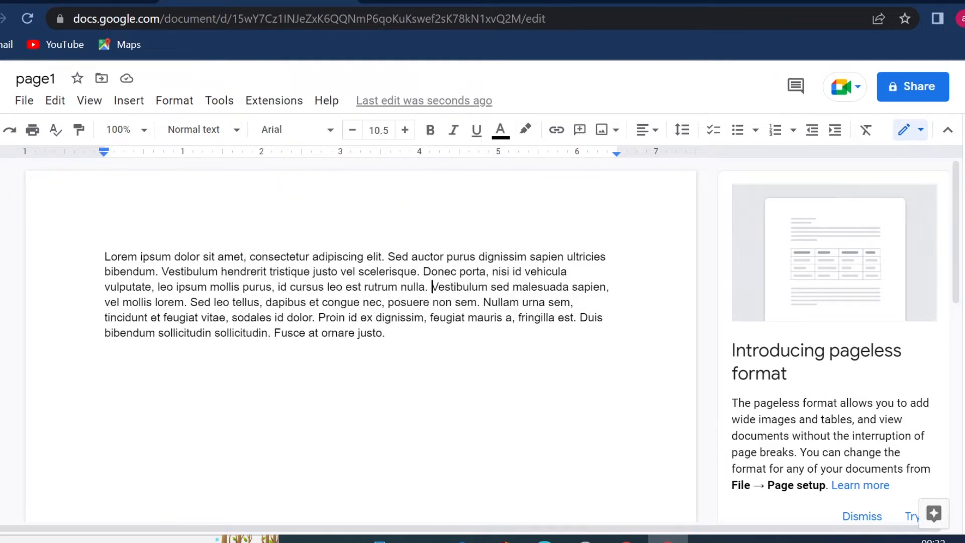
key("Return")
key("Return")
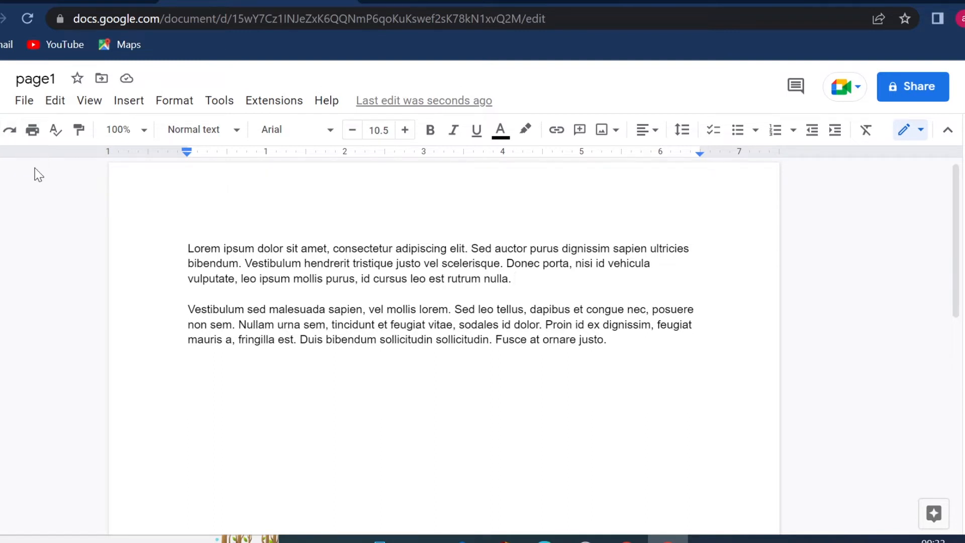
Print the document to a file, keeping Save as PDF as the destination.
left_click(31, 131)
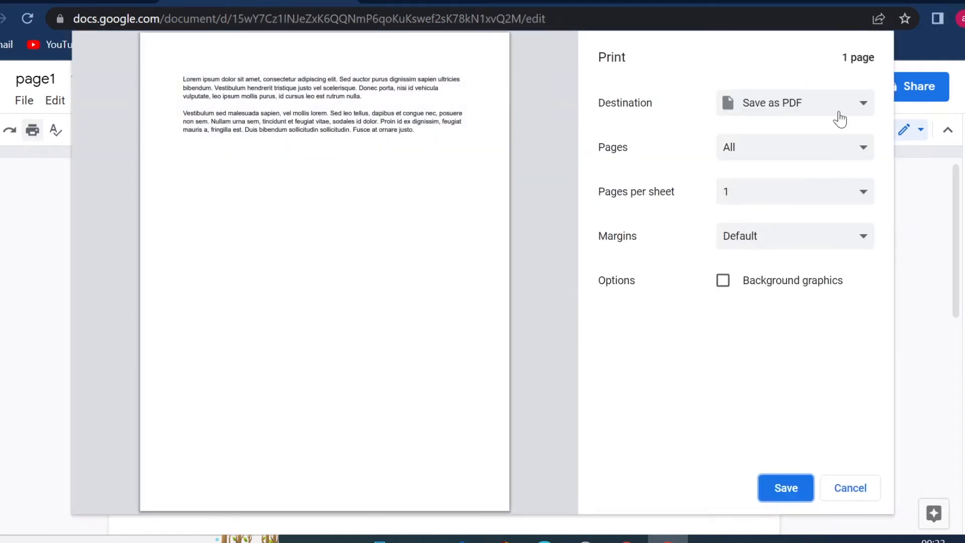
left_click(853, 111)
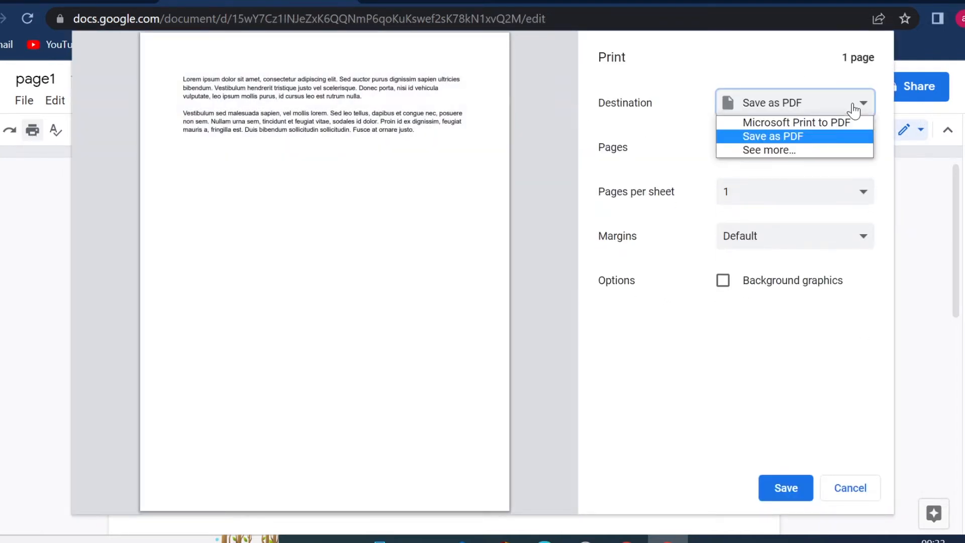
left_click(746, 338)
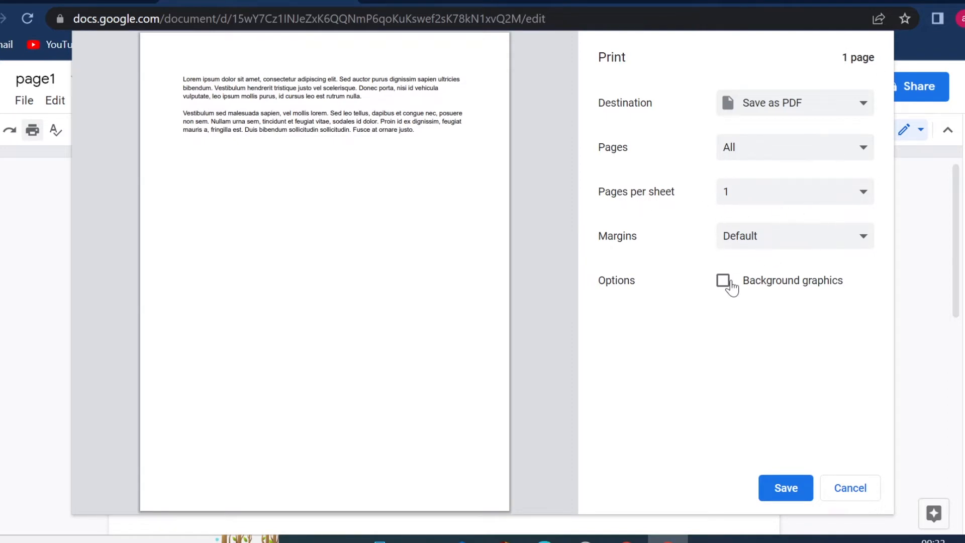
left_click(787, 488)
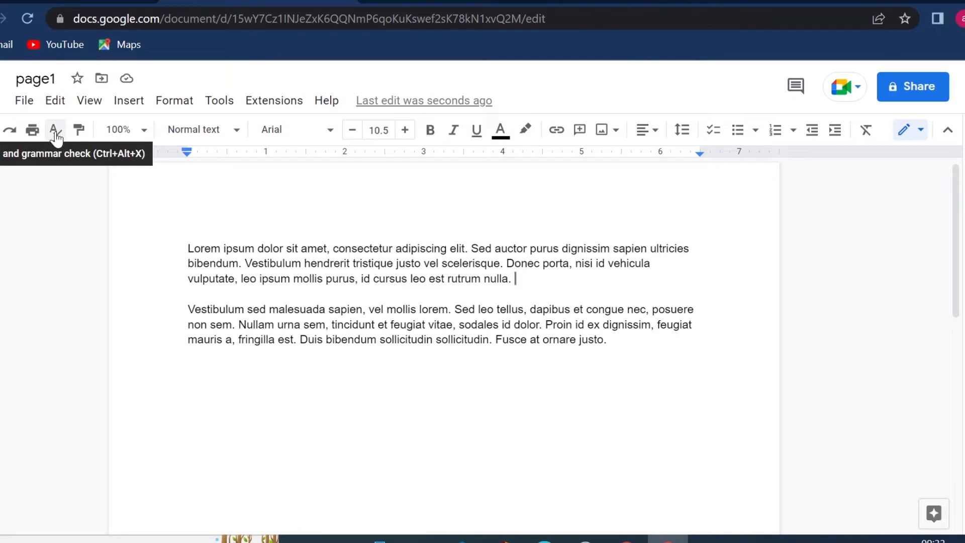
Run the spelling and grammar check on the first paragraph, and again on its portion starting at "auctor purus".
left_click_drag(516, 279, 188, 249)
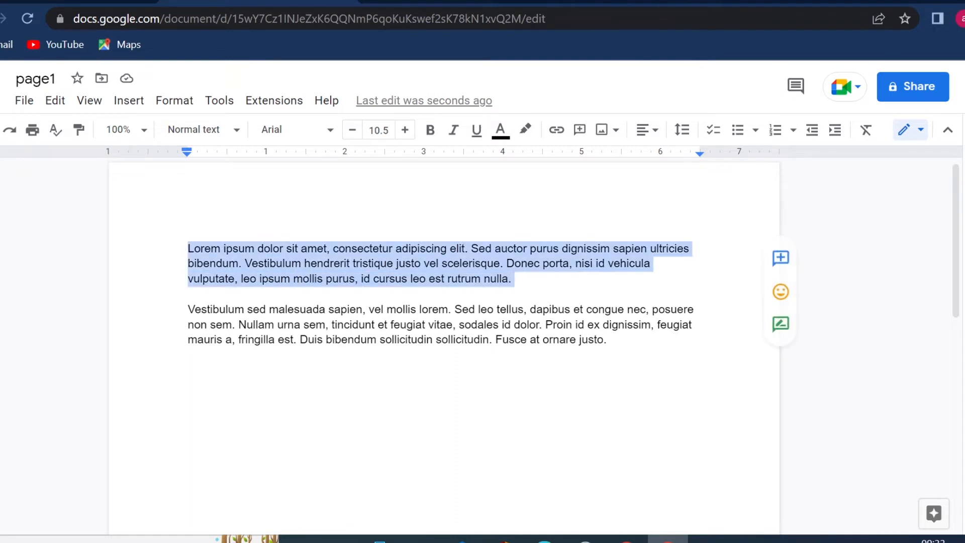
left_click(55, 132)
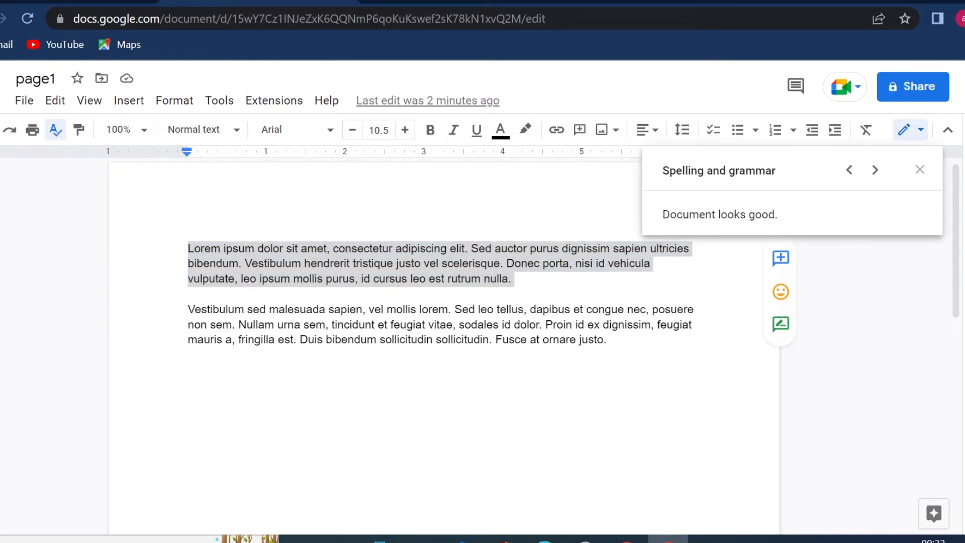
left_click_drag(660, 216, 804, 215)
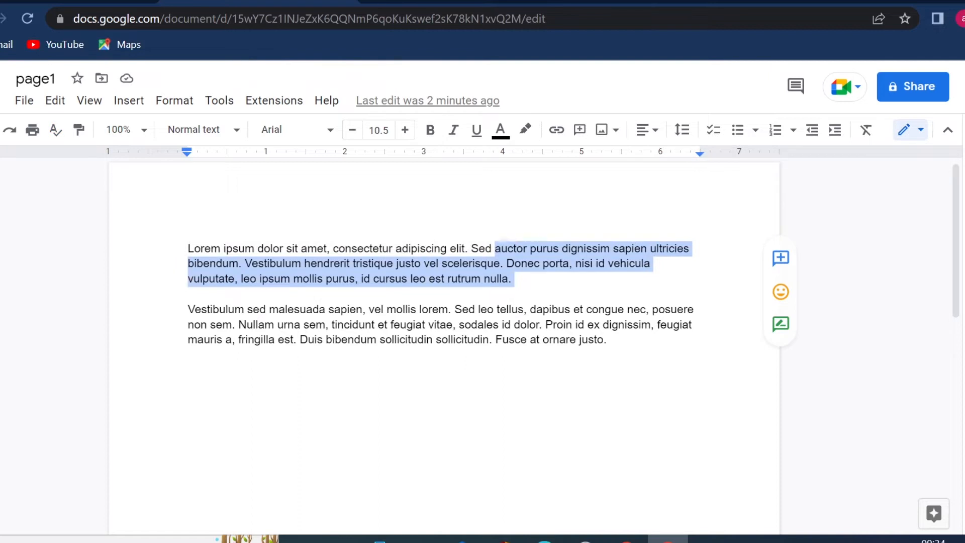
left_click(55, 134)
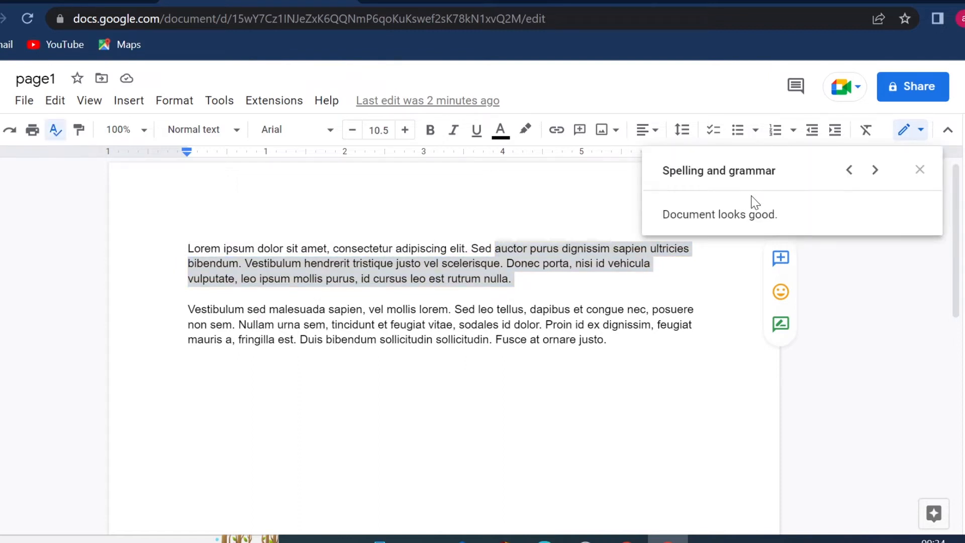
left_click(919, 173)
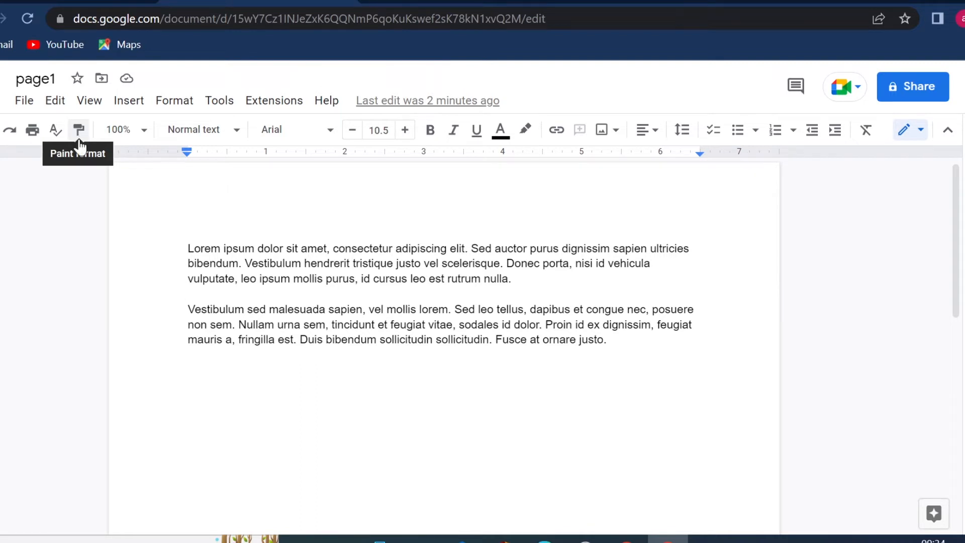
Apply the Heading 1 style to the whole first paragraph.
left_click_drag(515, 279, 188, 249)
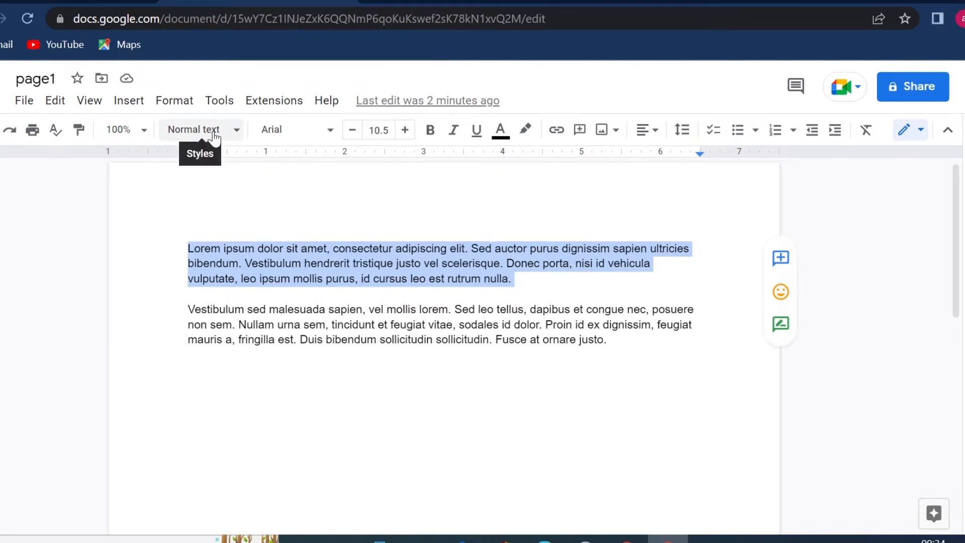
left_click(231, 133)
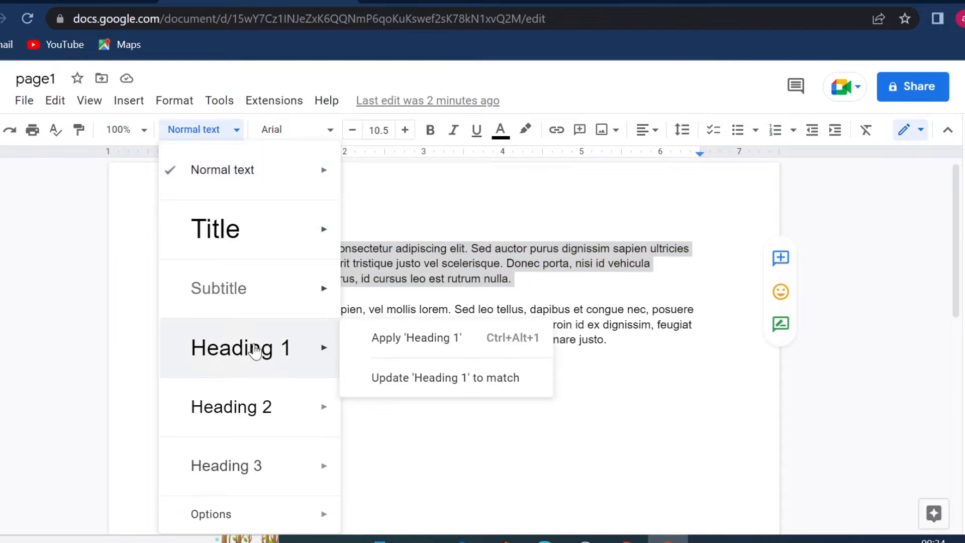
left_click(259, 348)
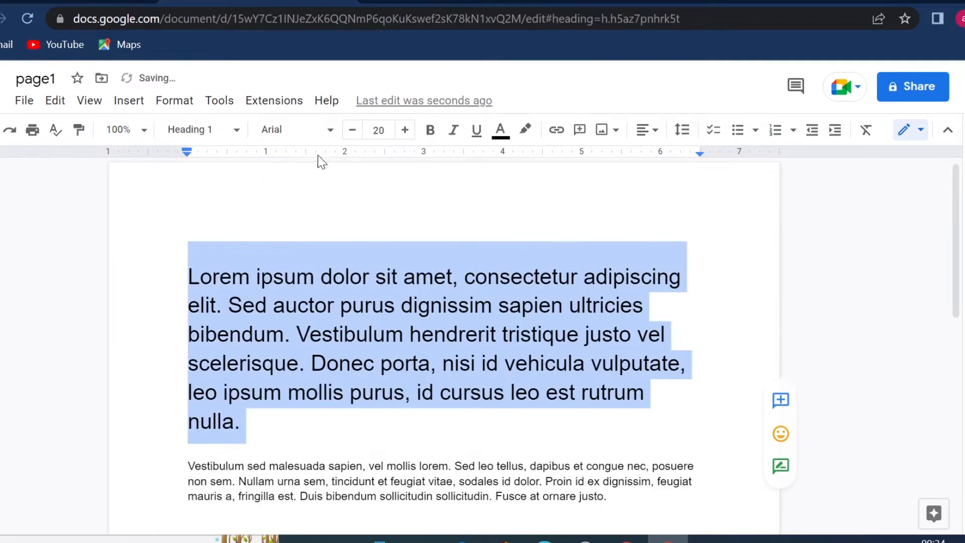
Change the first paragraph's font to Pacifico, picked from the additional fonts filtered to show Handwriting.
left_click(330, 132)
scroll(341, 354, "down", 3)
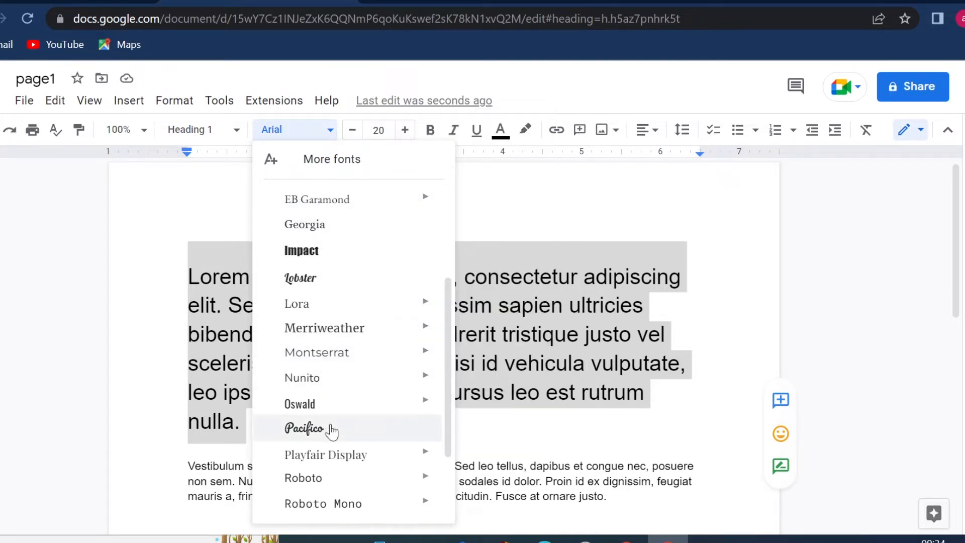
scroll(342, 437, "down", 3)
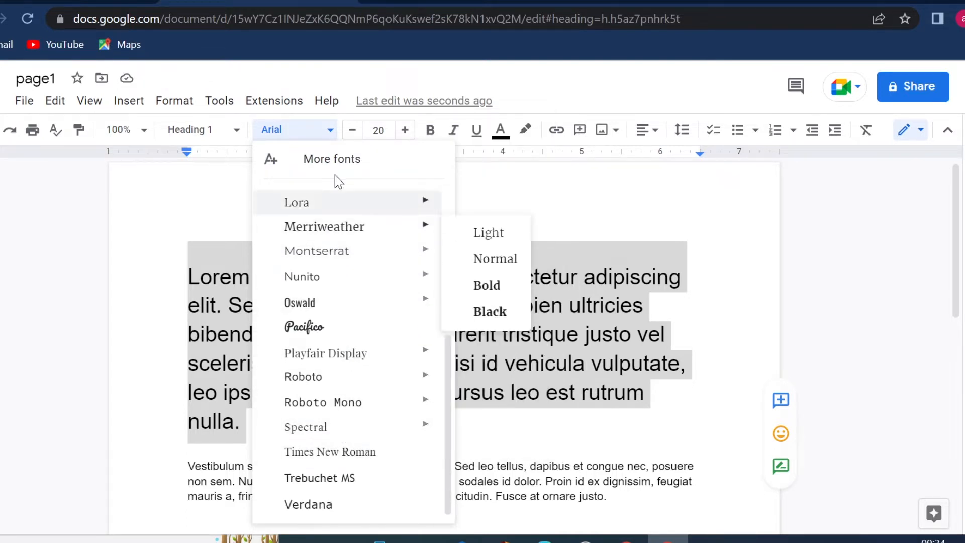
left_click(340, 161)
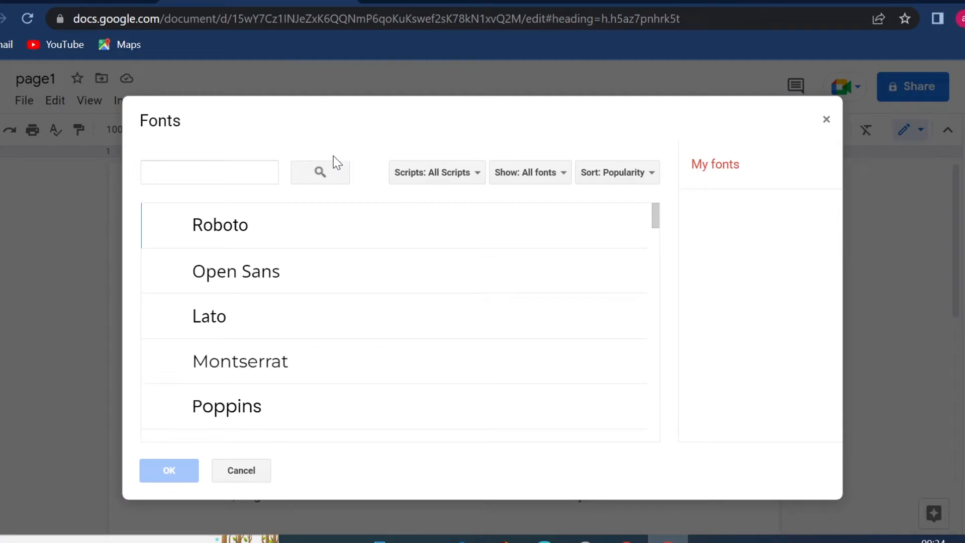
scroll(433, 279, "down", 15)
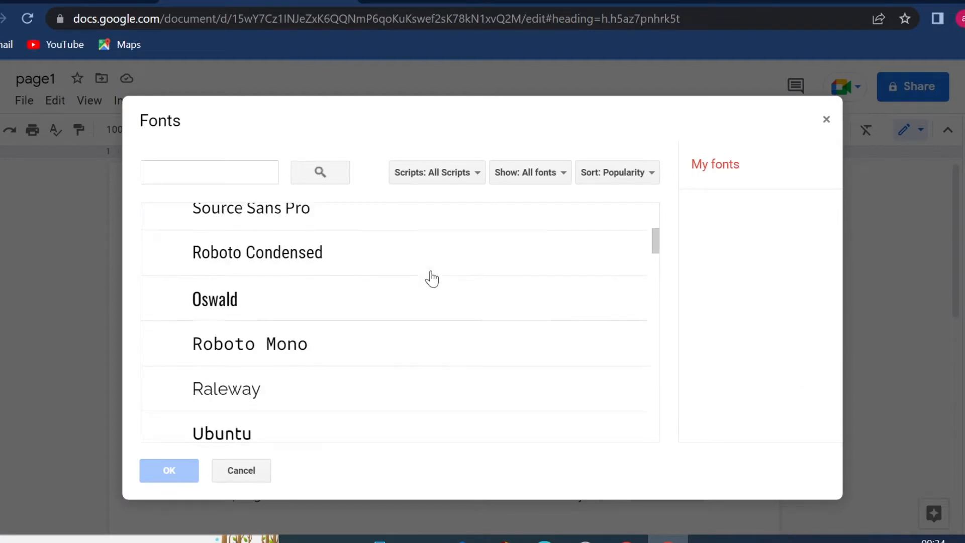
scroll(476, 361, "down", 6)
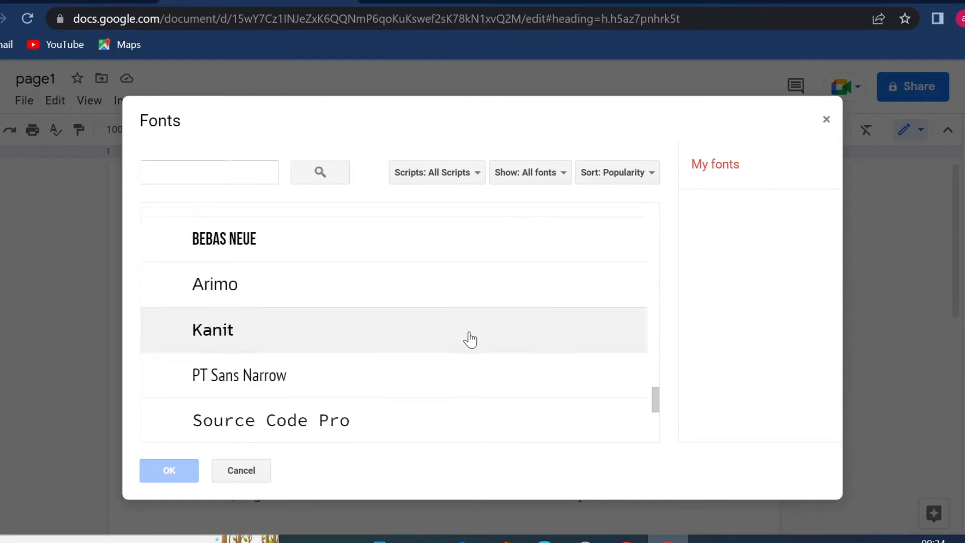
left_click(477, 174)
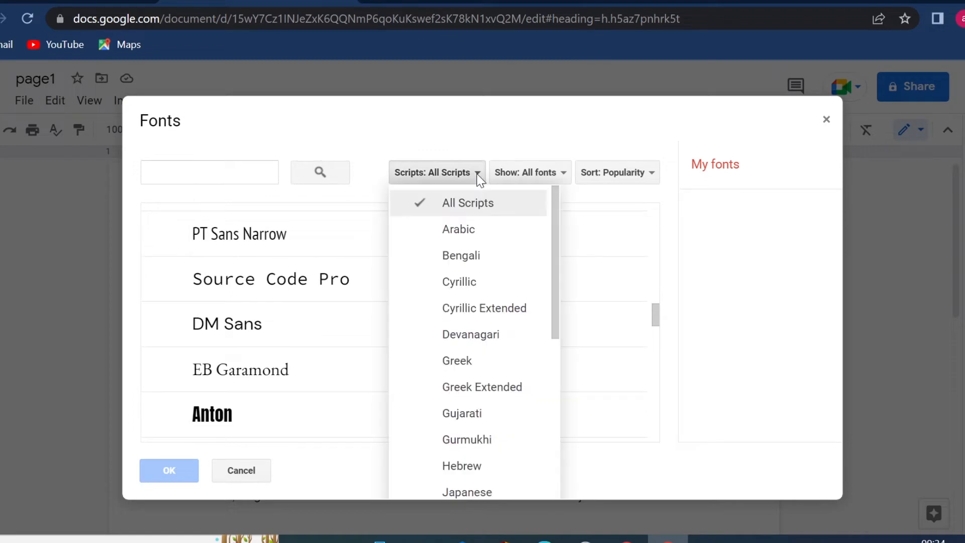
left_click(566, 175)
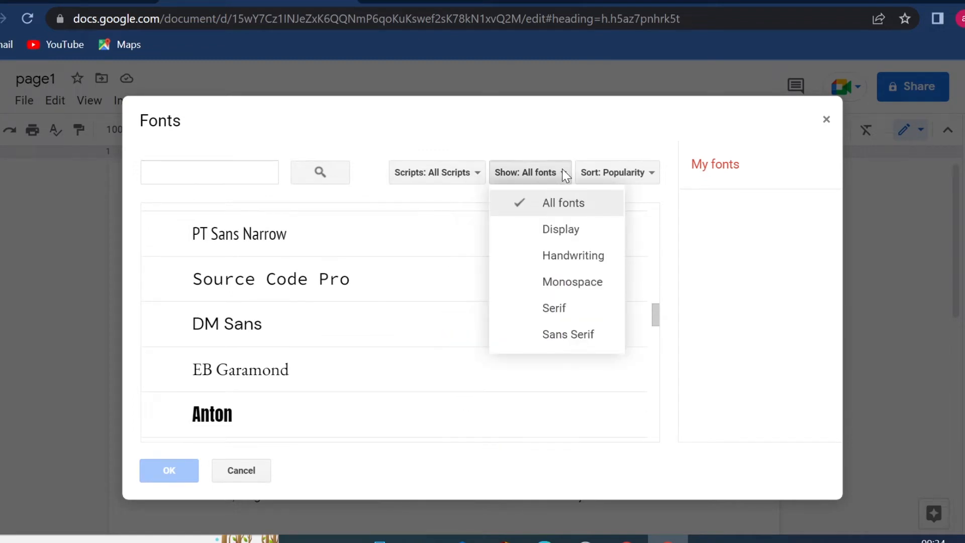
left_click(563, 256)
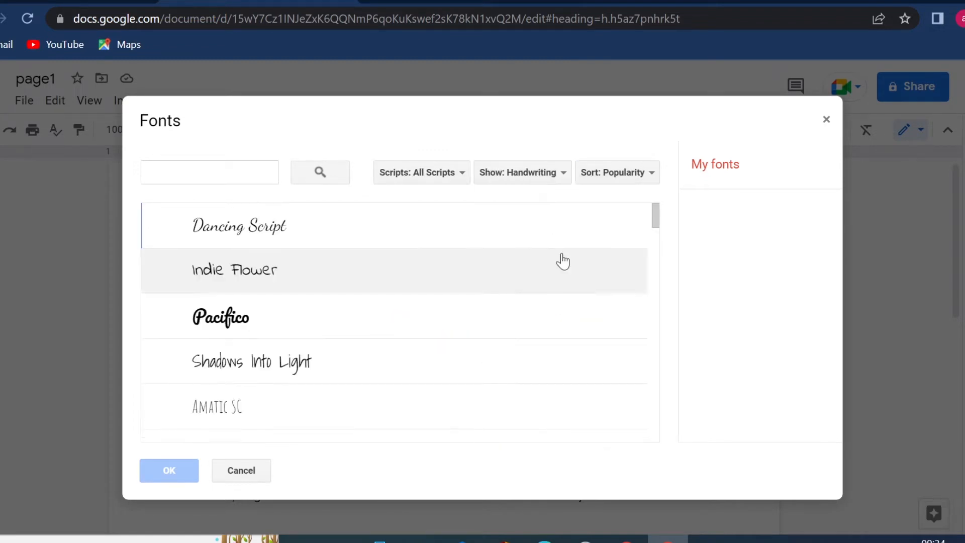
left_click(253, 333)
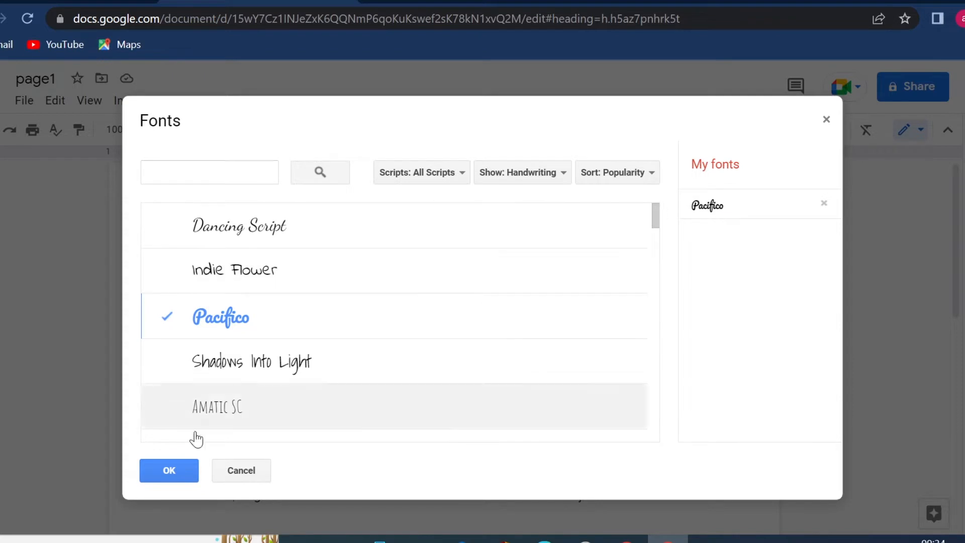
left_click(177, 482)
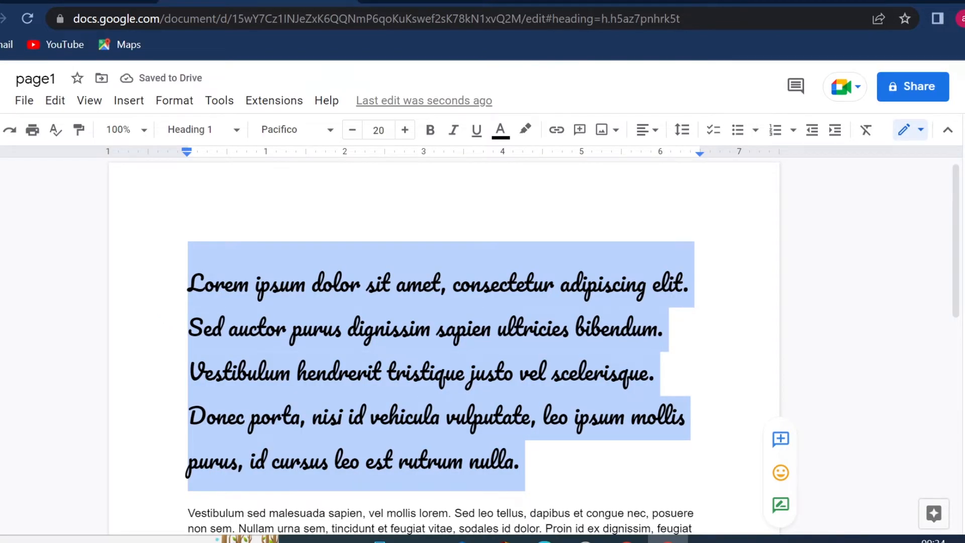
Reduce the first paragraph's font size to 12.
left_click(358, 135)
left_click(358, 135)
left_click(359, 136)
left_click(360, 139)
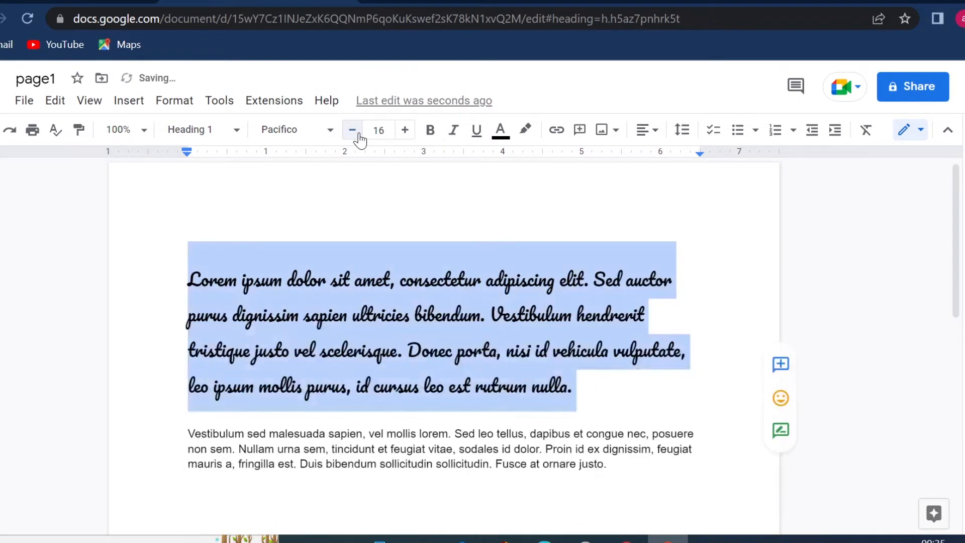
left_click(358, 135)
left_click(359, 135)
left_click(358, 136)
left_click(359, 136)
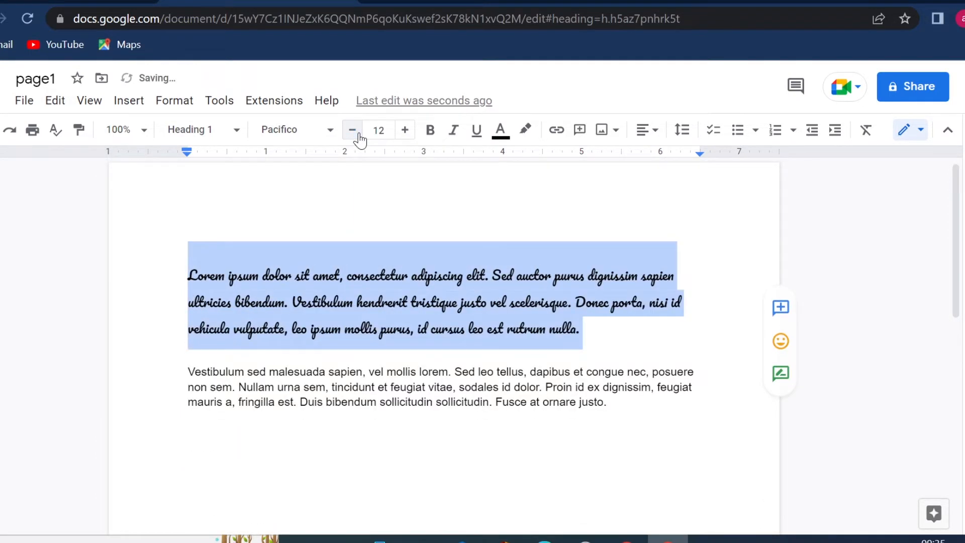
left_click(379, 130)
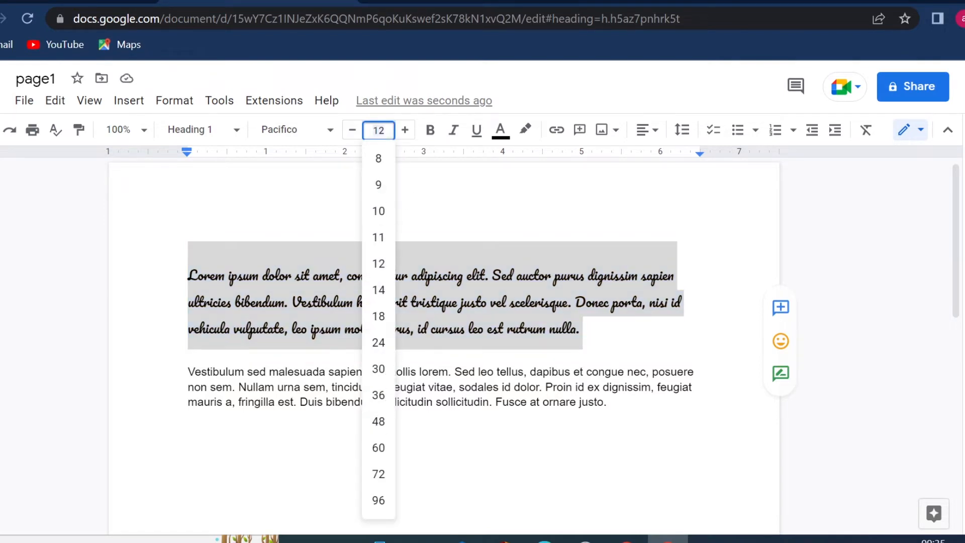
Make the first paragraph bold, italic and underlined.
left_click(431, 131)
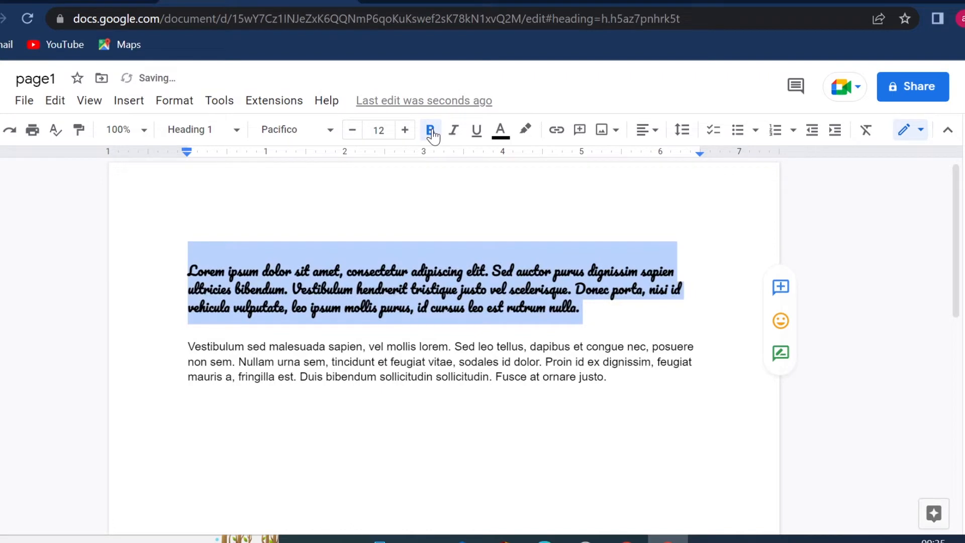
left_click(453, 131)
left_click(474, 133)
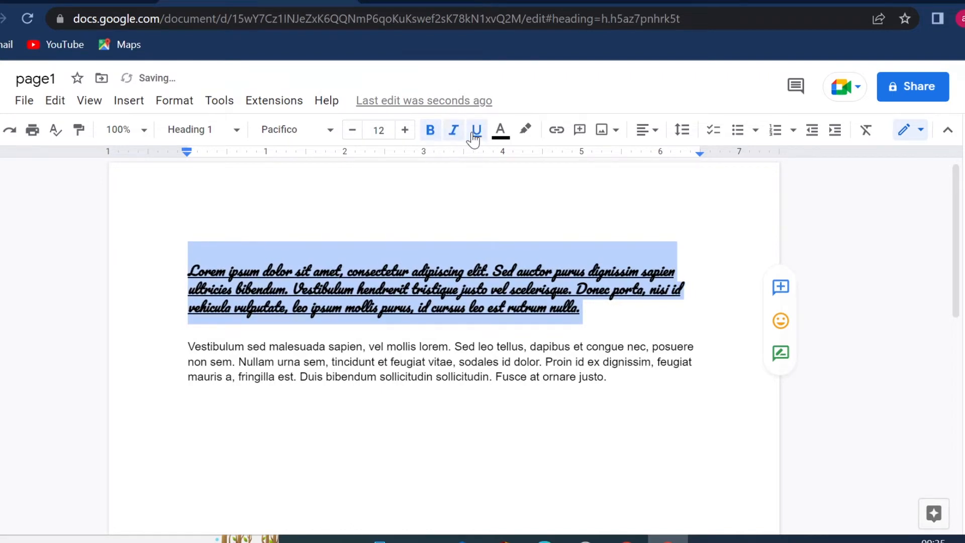
Color the first paragraph's text gray and highlight it in yellow.
left_click(498, 133)
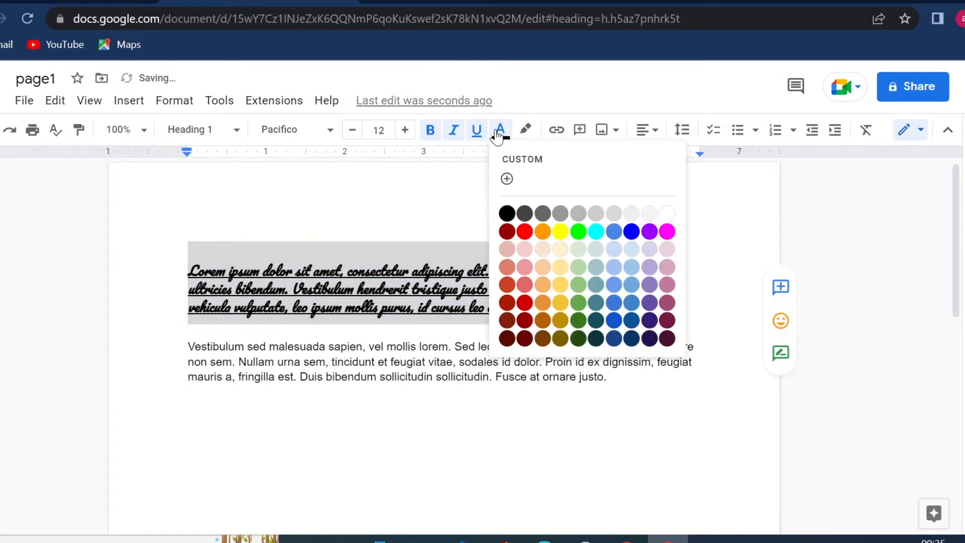
left_click(560, 213)
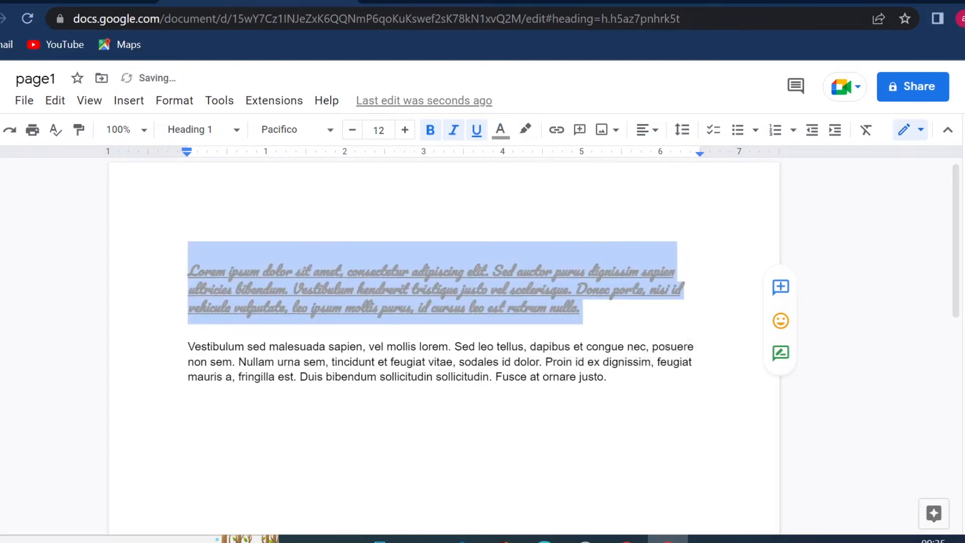
left_click(524, 131)
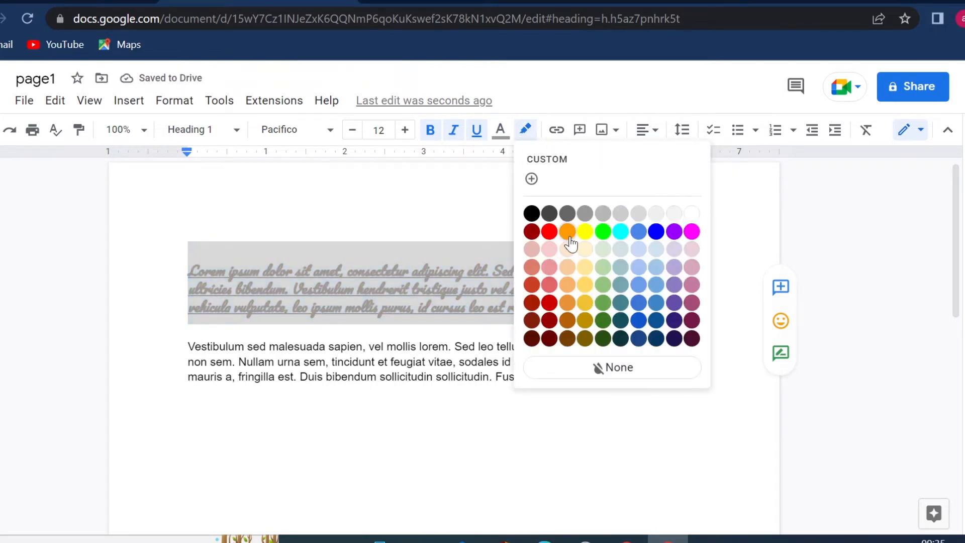
left_click(573, 245)
Reset the first paragraph to black text without highlight, bold, italic or underline.
left_click(526, 132)
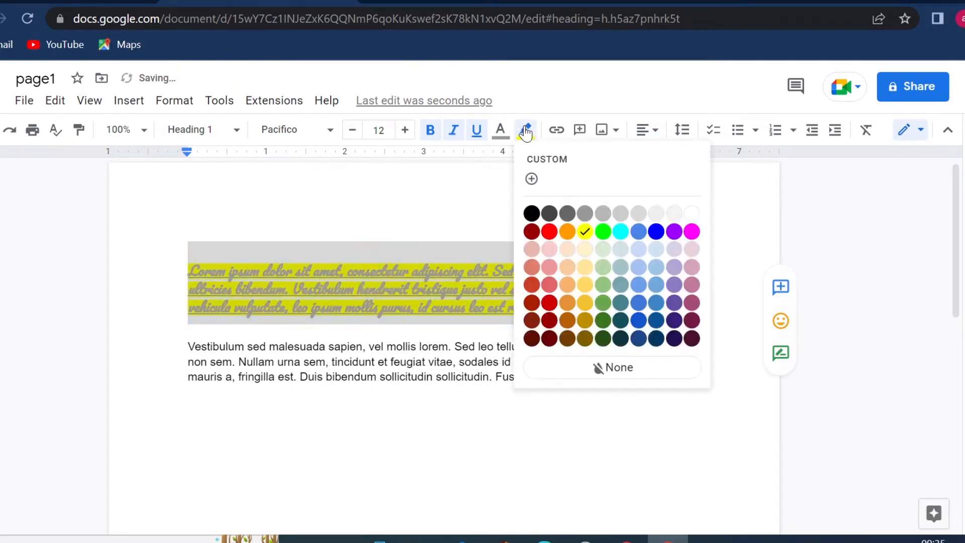
left_click(603, 366)
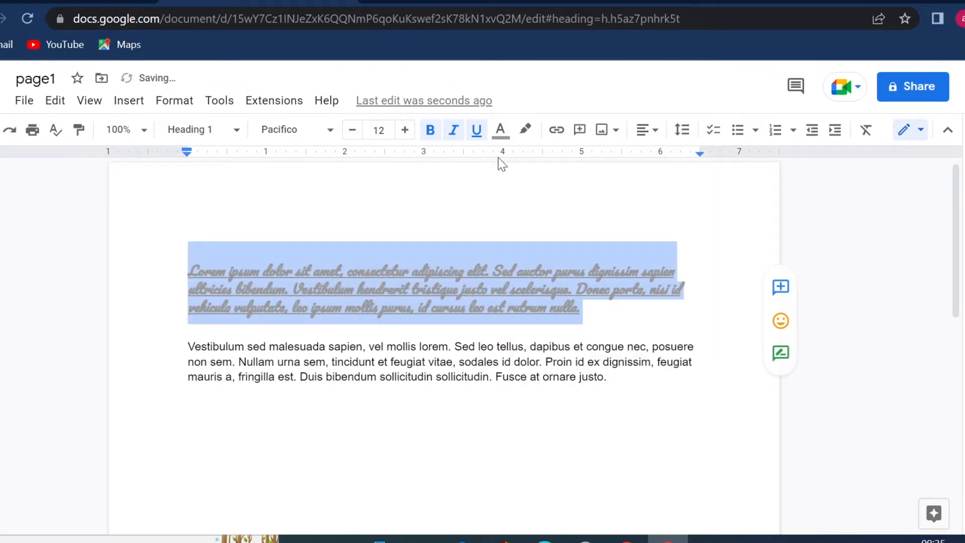
left_click(500, 132)
left_click(507, 216)
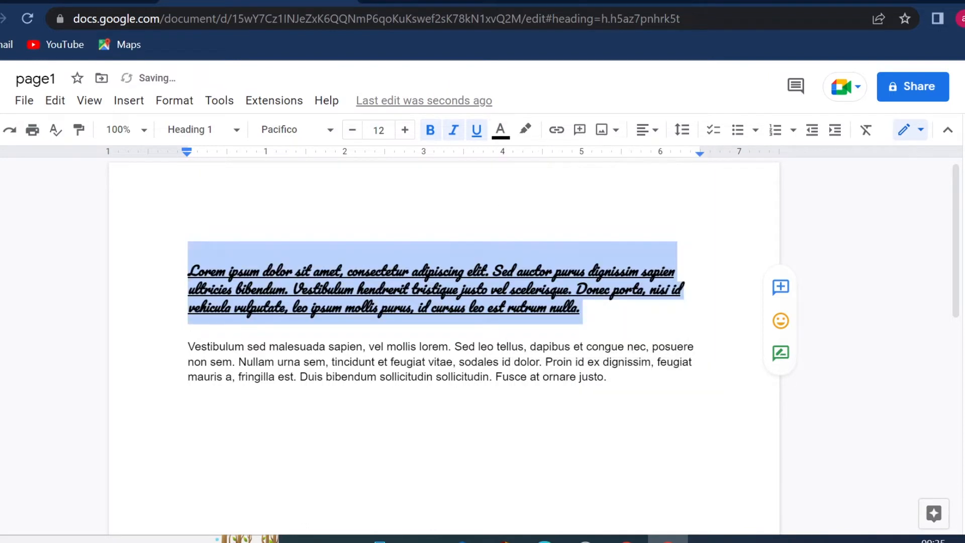
left_click(476, 130)
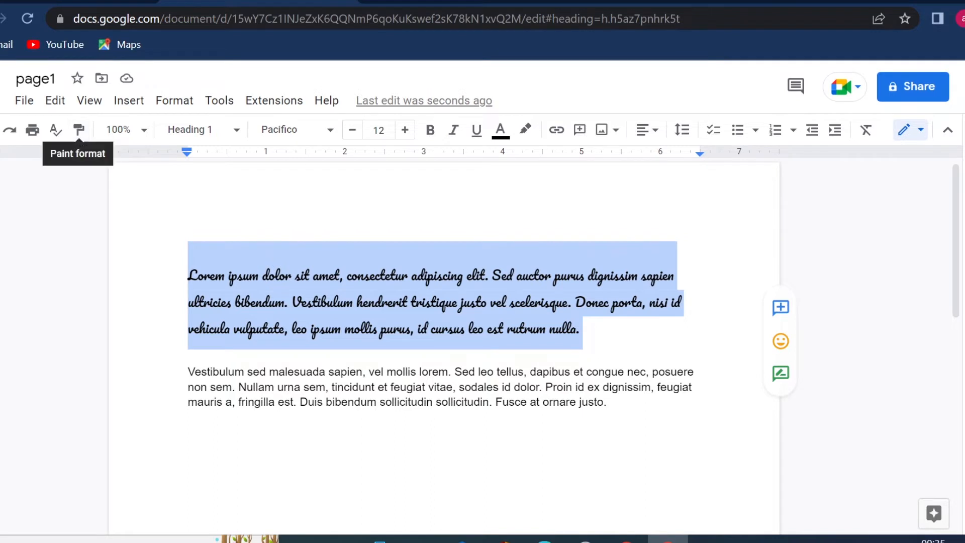
left_click(301, 275)
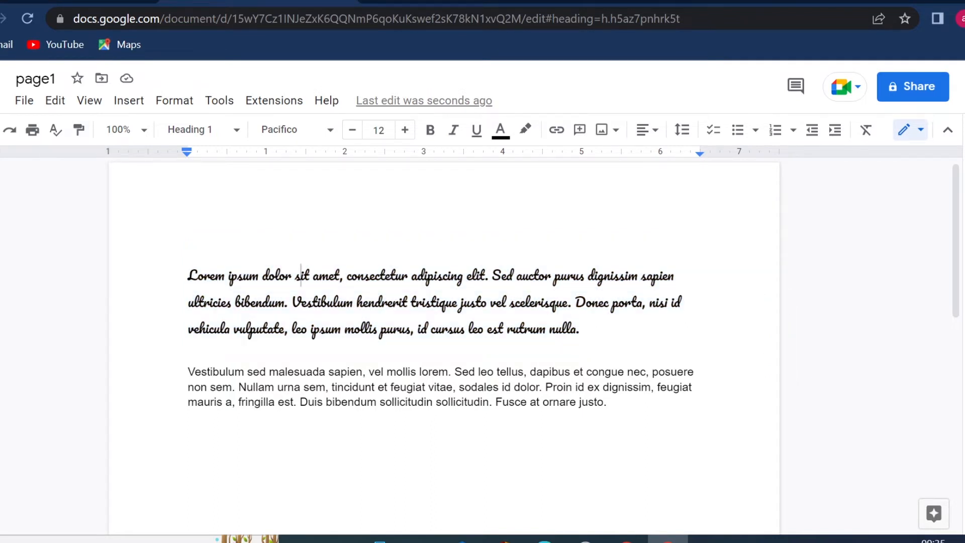
left_click_drag(189, 275, 583, 330)
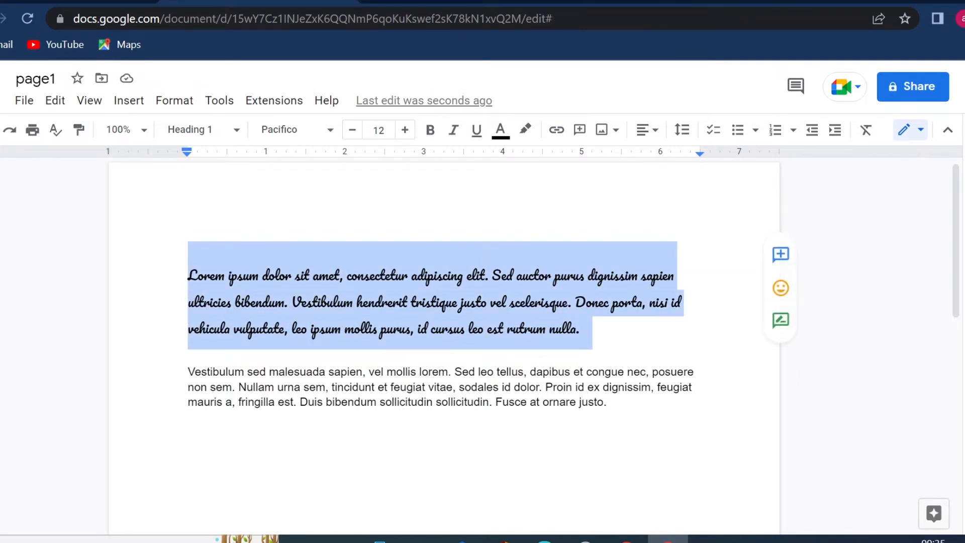
right_click(532, 329)
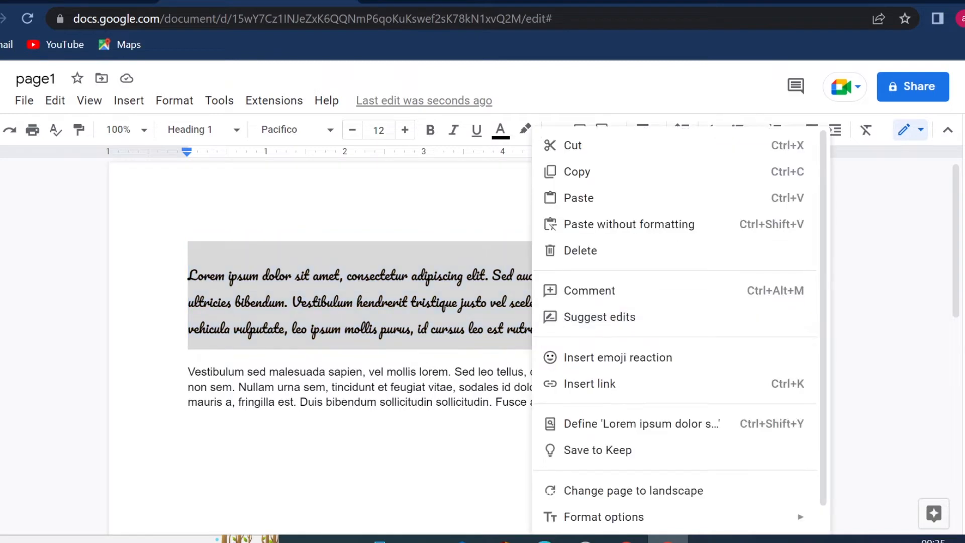
left_click(269, 275)
left_click_drag(271, 355, 278, 372)
left_click(297, 328)
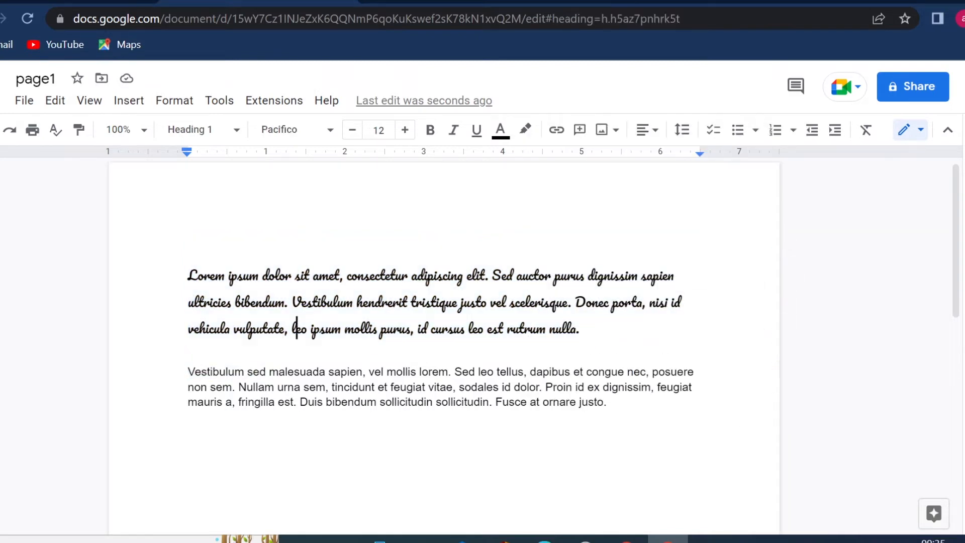
left_click(584, 329)
left_click_drag(188, 372, 192, 418)
left_click_drag(584, 330, 196, 276)
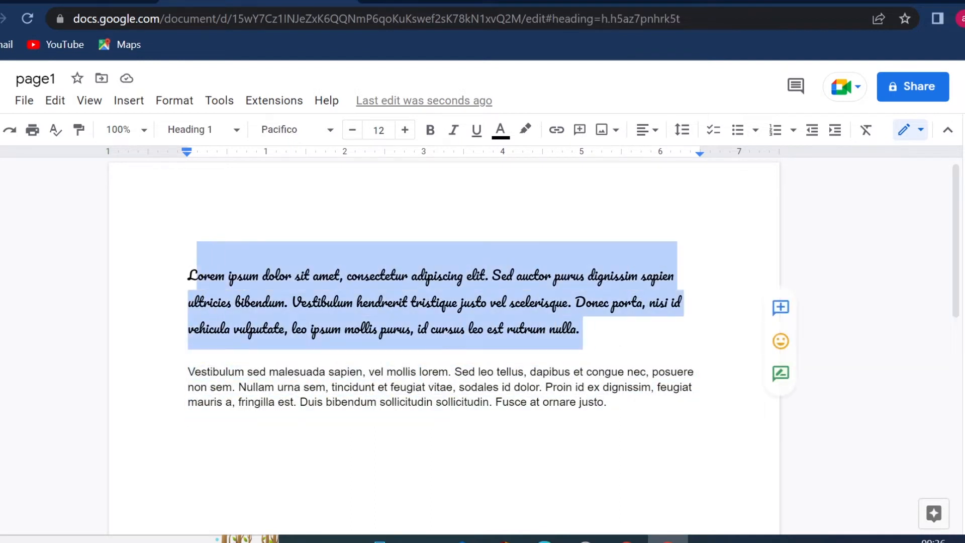
left_click(301, 276)
left_click_drag(188, 372, 604, 420)
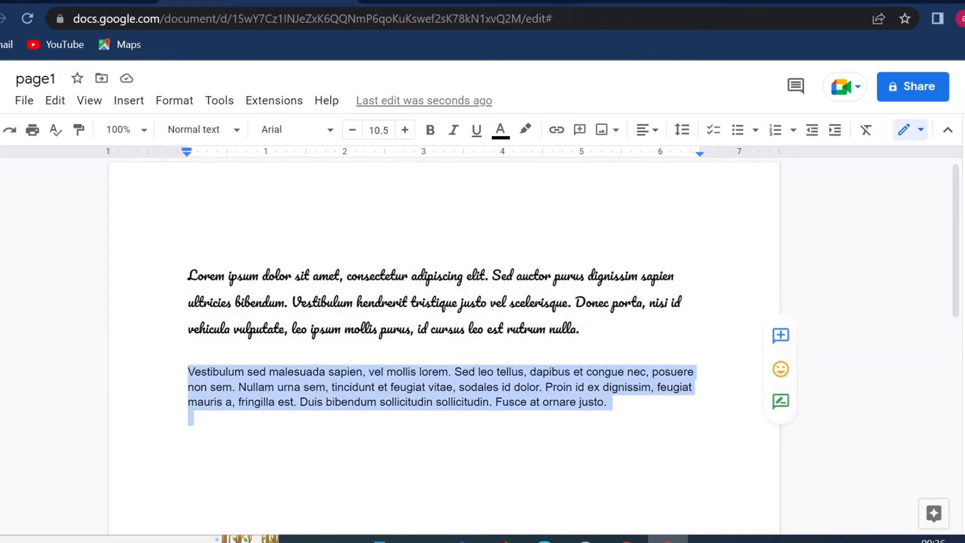
Copy the first paragraph's formatting onto the whole second paragraph with Paint format.
double_click(586, 330)
left_click_drag(586, 330, 188, 275)
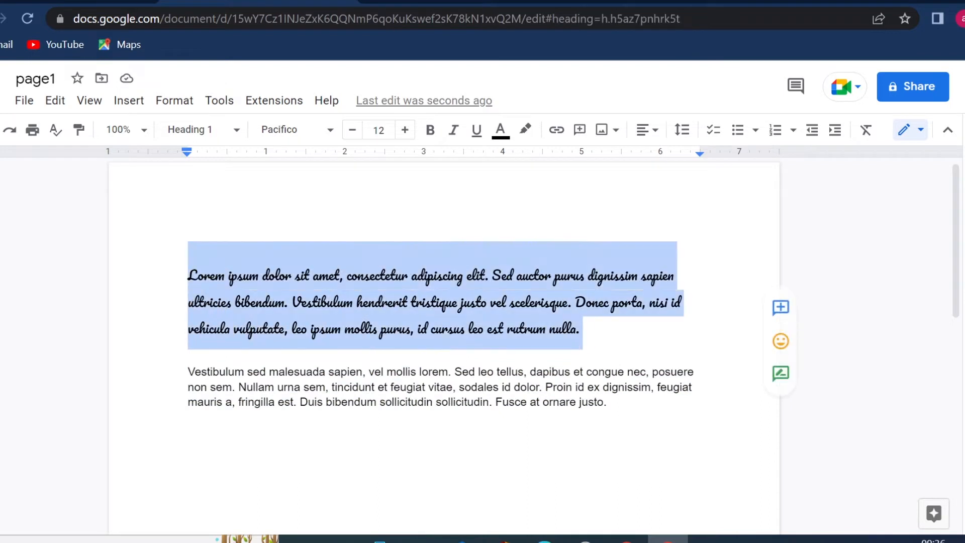
left_click(79, 131)
left_click_drag(188, 372, 636, 407)
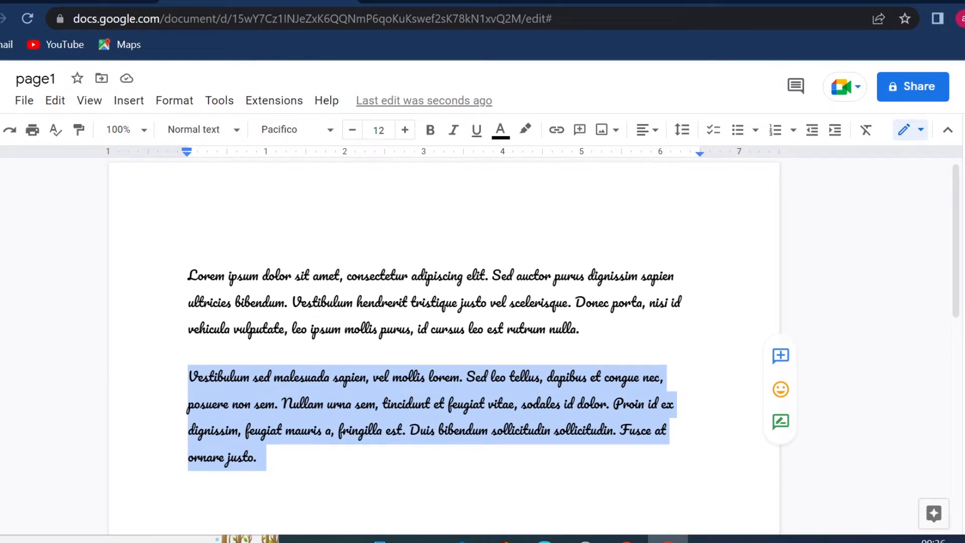
left_click(189, 477)
left_click_drag(188, 377, 191, 490)
left_click(506, 428)
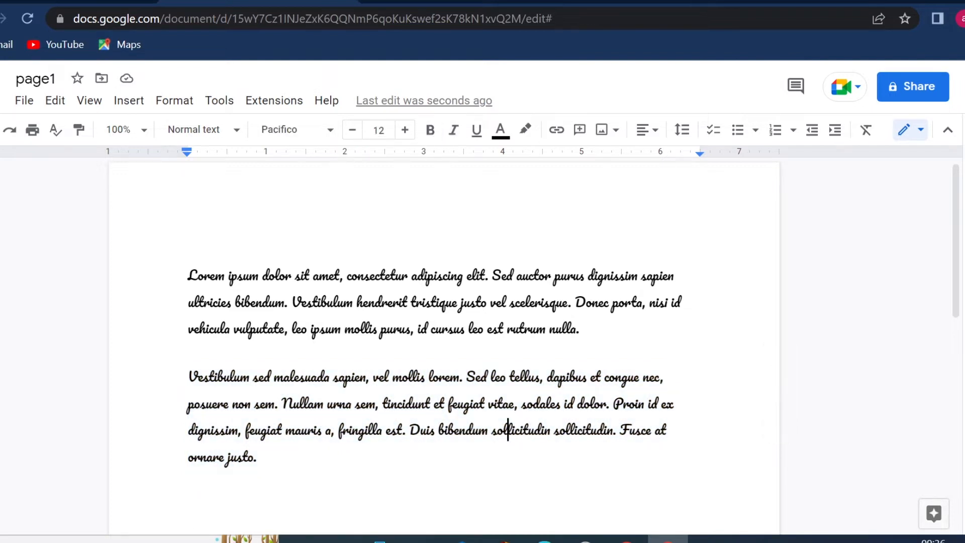
left_click(79, 131)
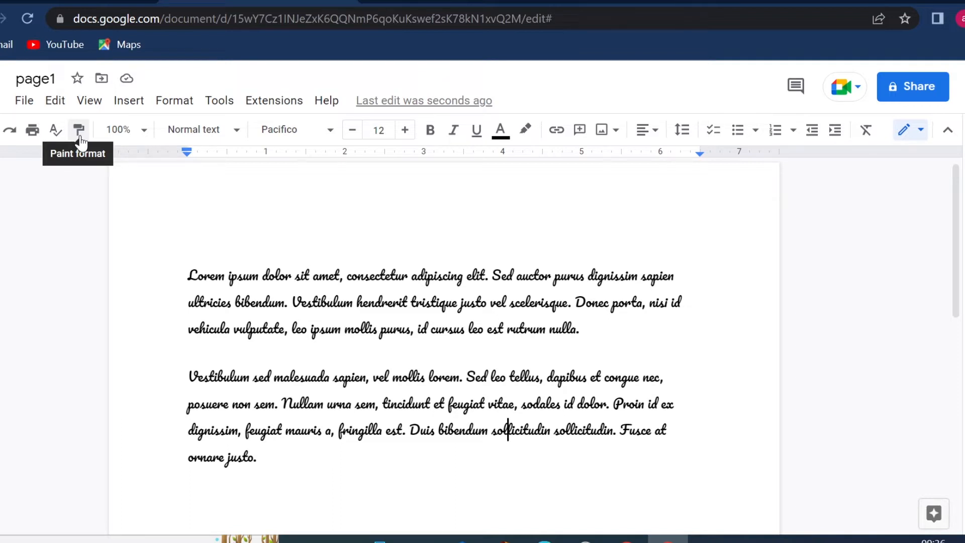
Save the document's current paragraph styles as the default styles, and undo that save.
triple_click(588, 329)
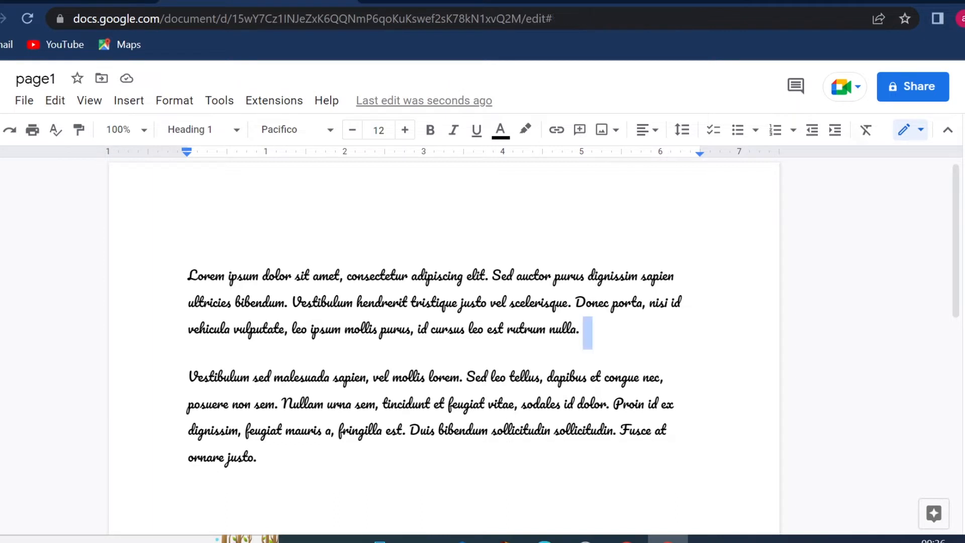
left_click(235, 131)
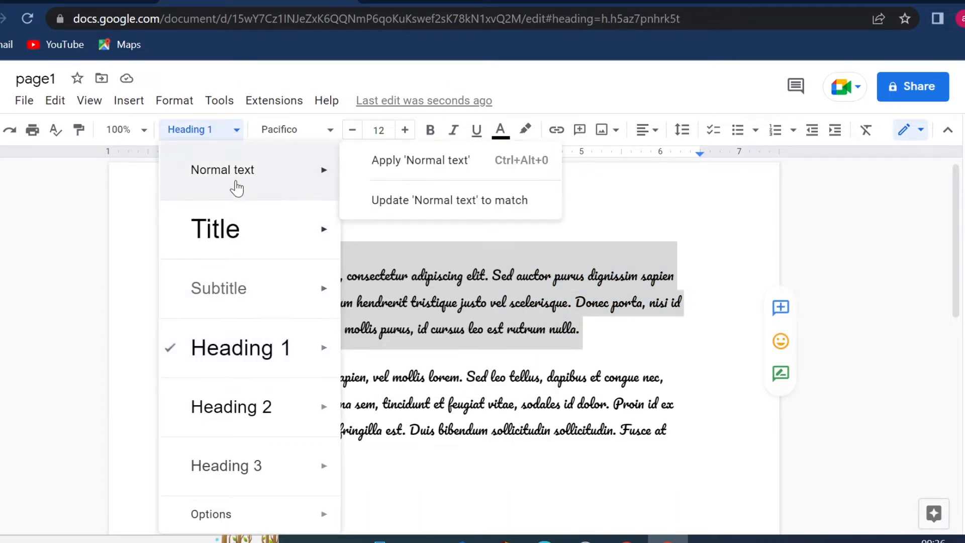
mouse_move(219, 300)
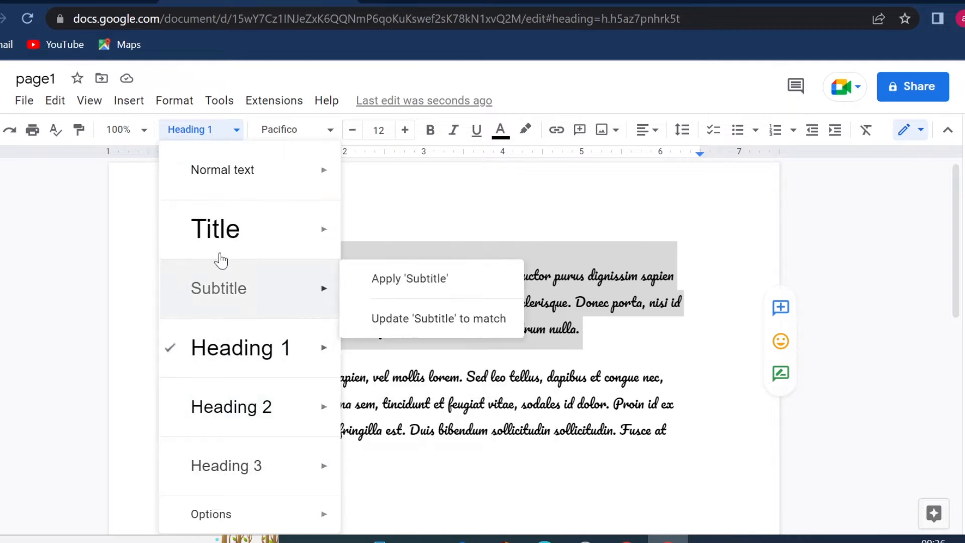
mouse_move(218, 519)
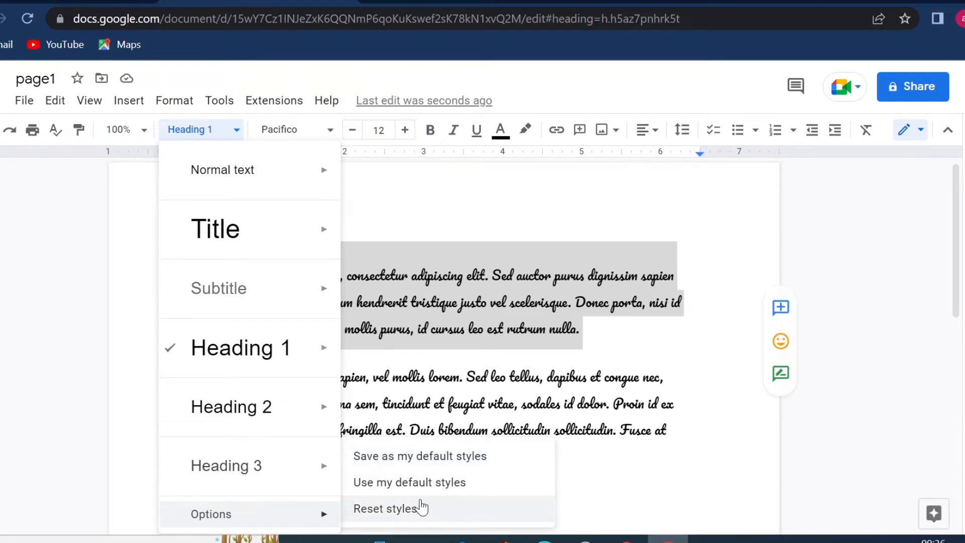
left_click(430, 457)
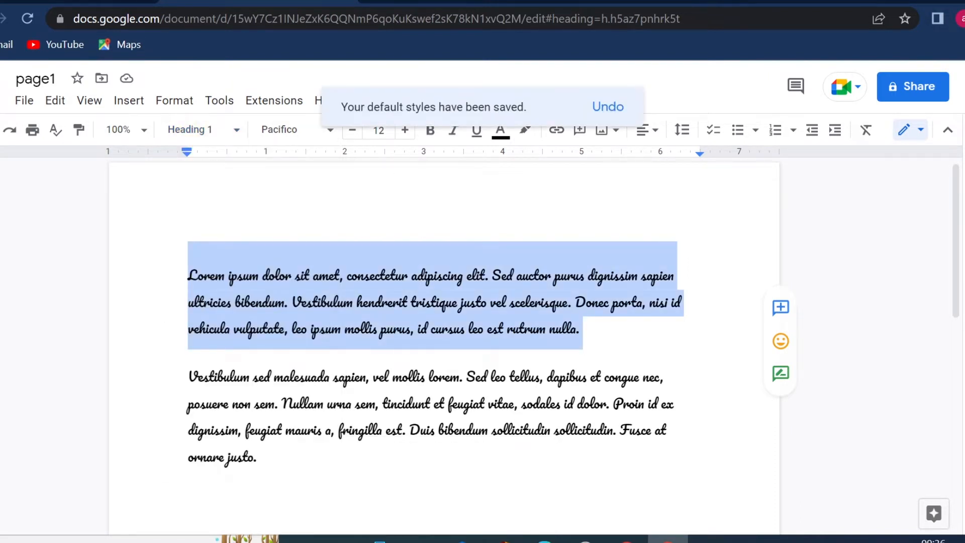
left_click(611, 110)
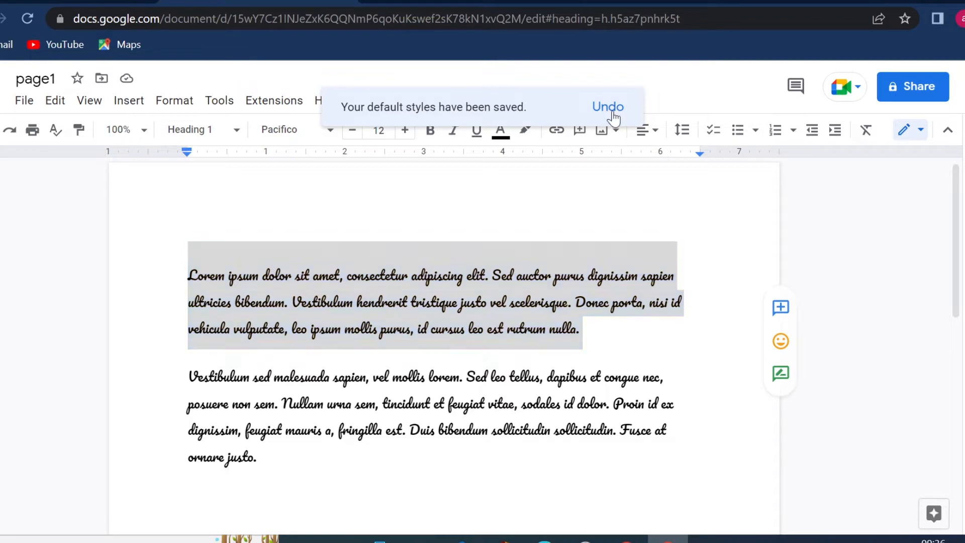
Add the line "fggghhjjjjj" below the second paragraph, separated from it by an empty line.
scroll(442, 327, "down", 3)
key("Return")
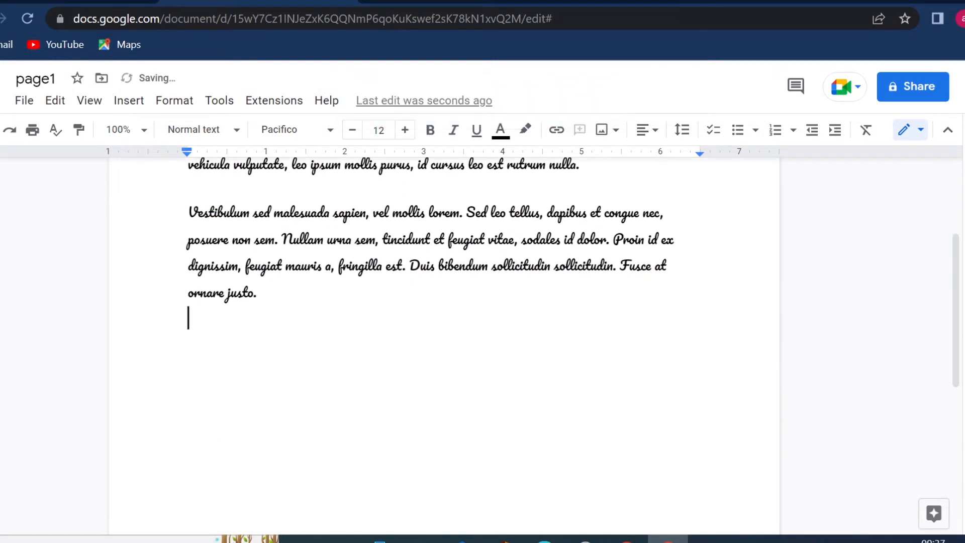
type("fggghhjjjjj")
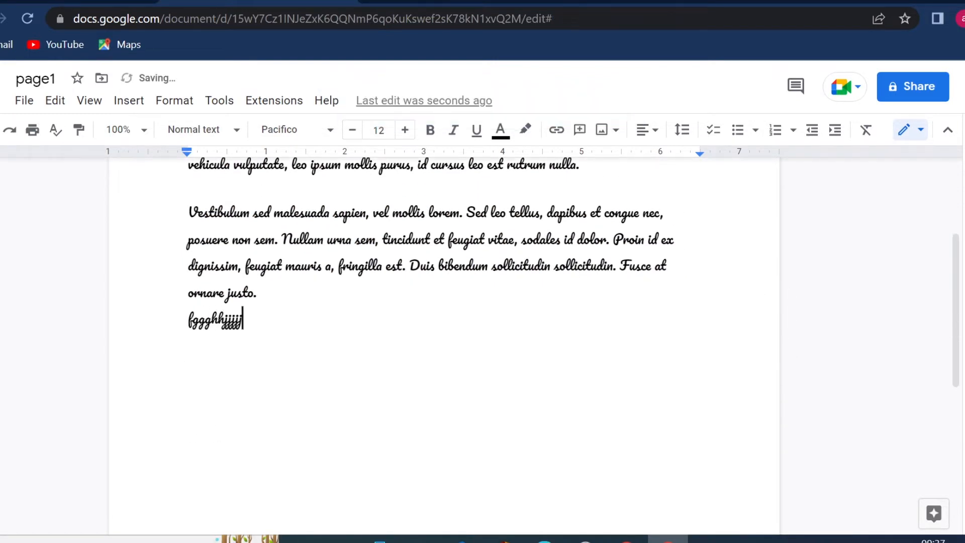
scroll(443, 327, "up", 3)
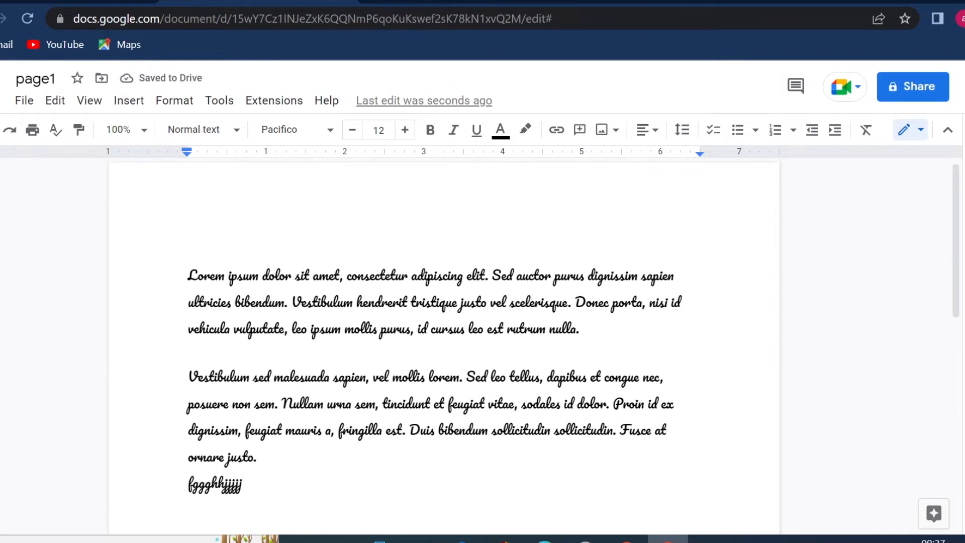
scroll(442, 327, "down", 2)
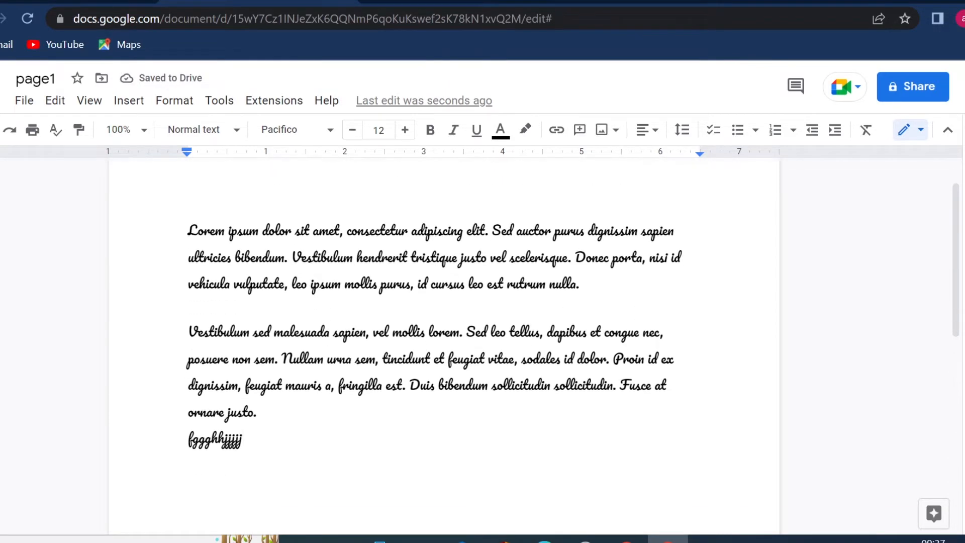
left_click(258, 375)
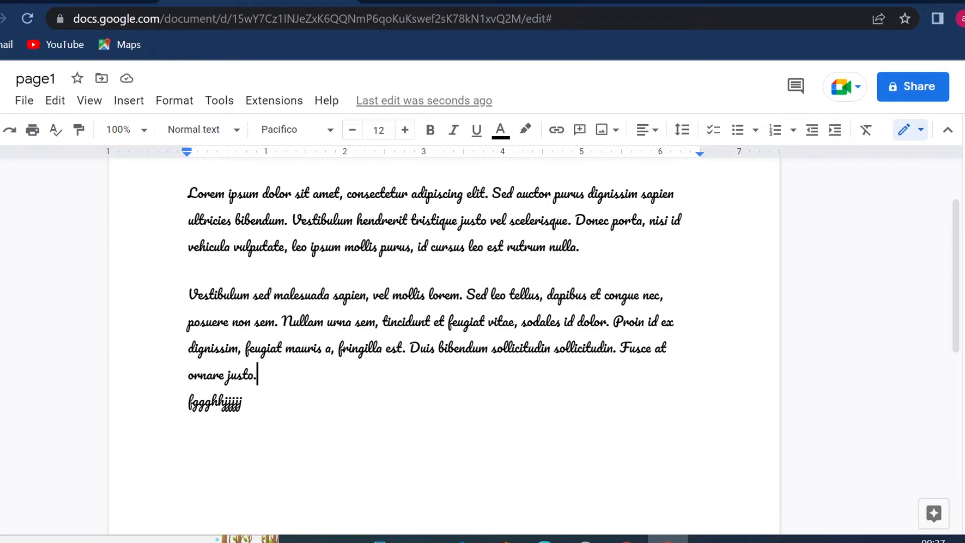
key("Return")
Clear all formatting from the "fggghhjjjjj" line.
left_click_drag(243, 429, 188, 430)
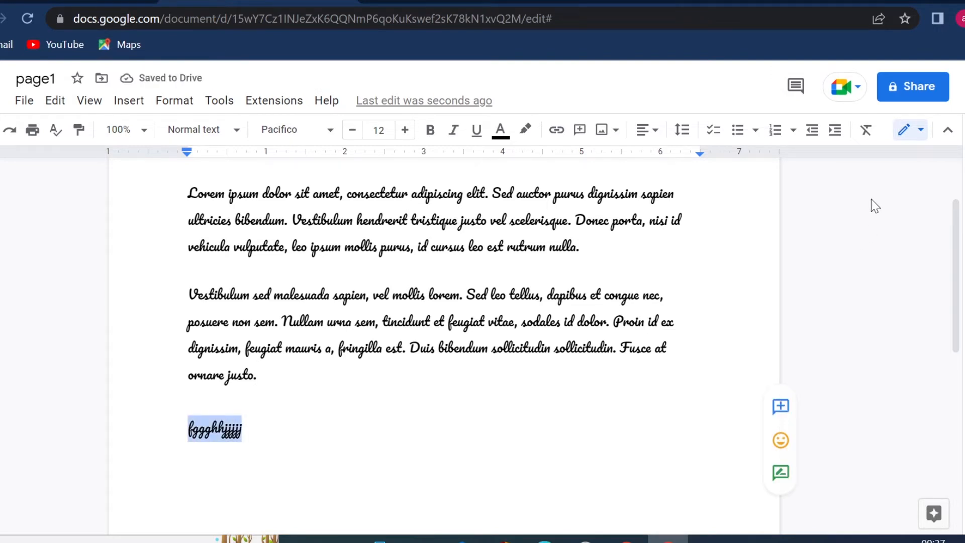
left_click(873, 135)
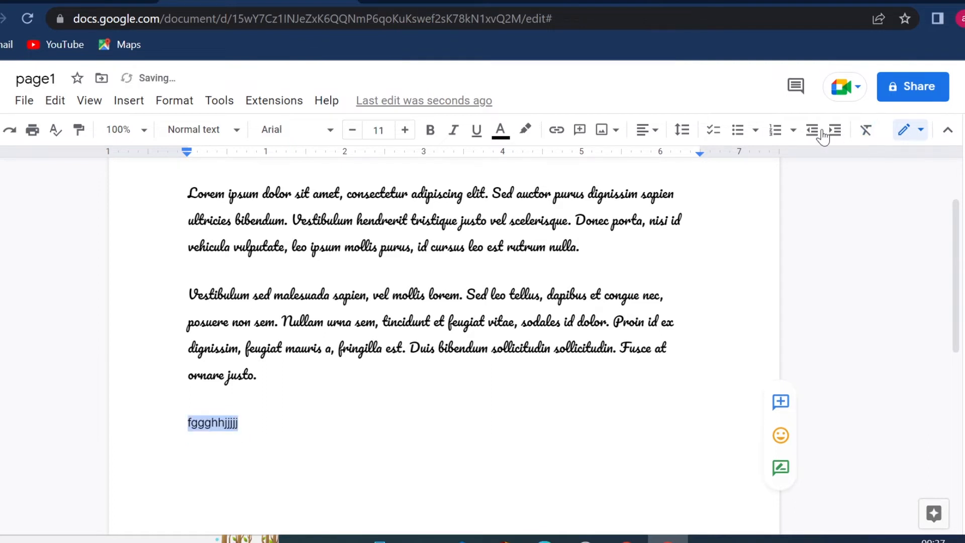
left_click(189, 400)
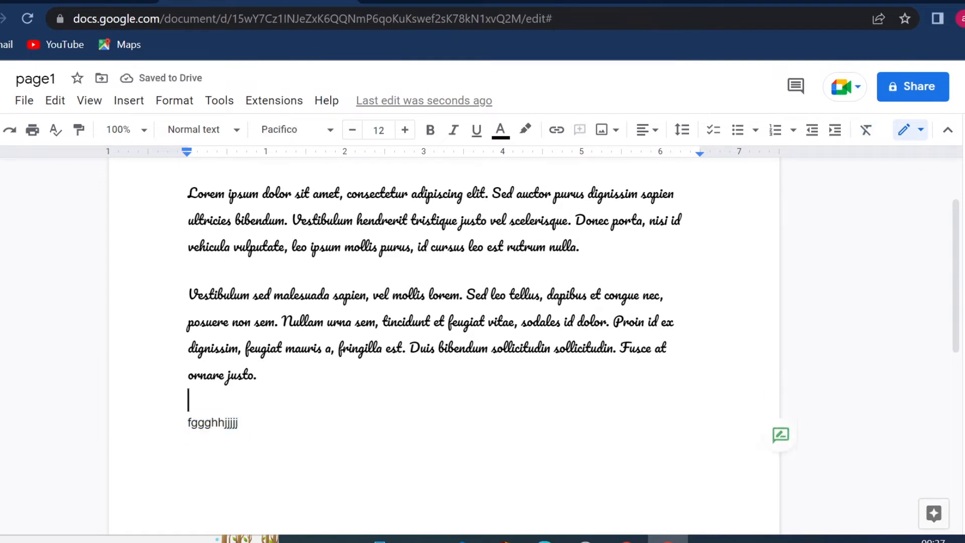
Link the phrase "Lorem ipsum dolor sit amet," at the start of the first paragraph to google.com.
scroll(442, 302, "up", 2)
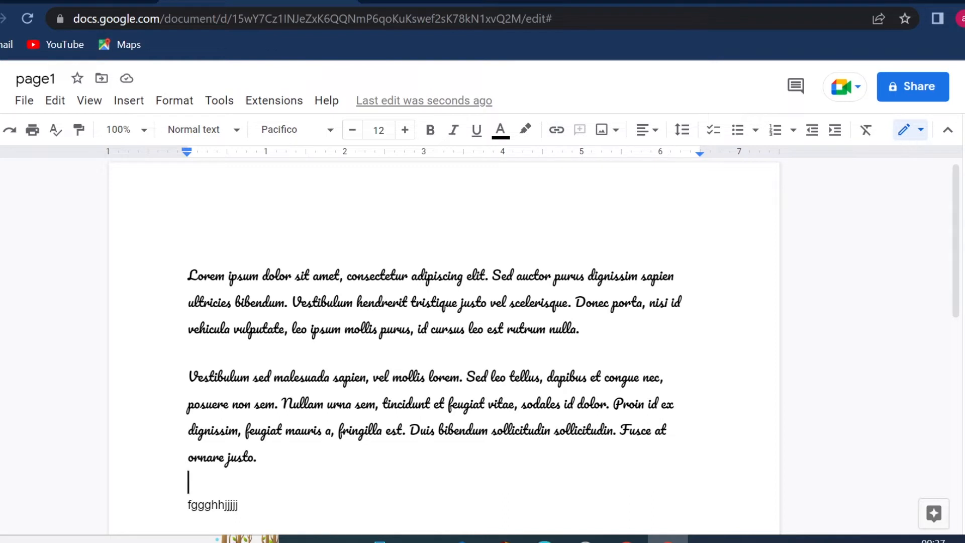
left_click_drag(188, 275, 346, 276)
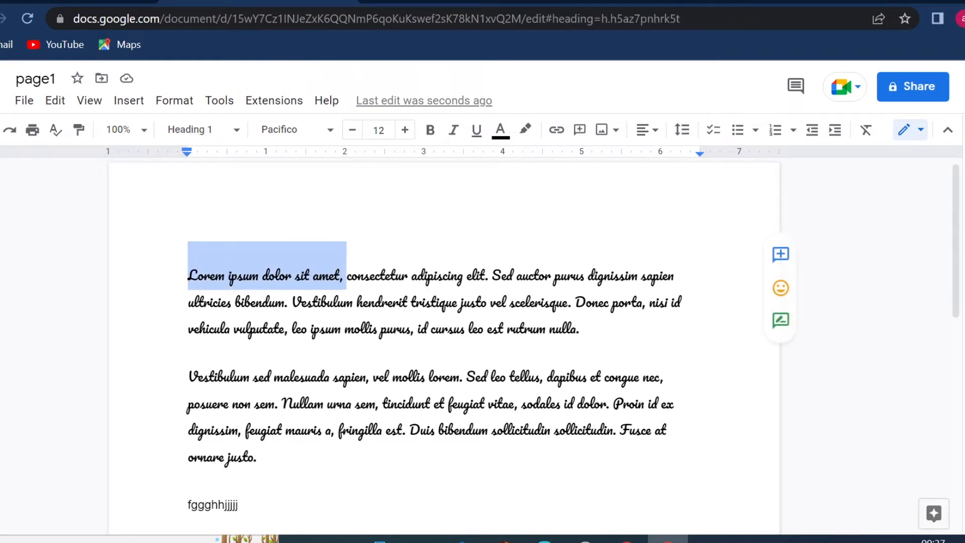
left_click(557, 132)
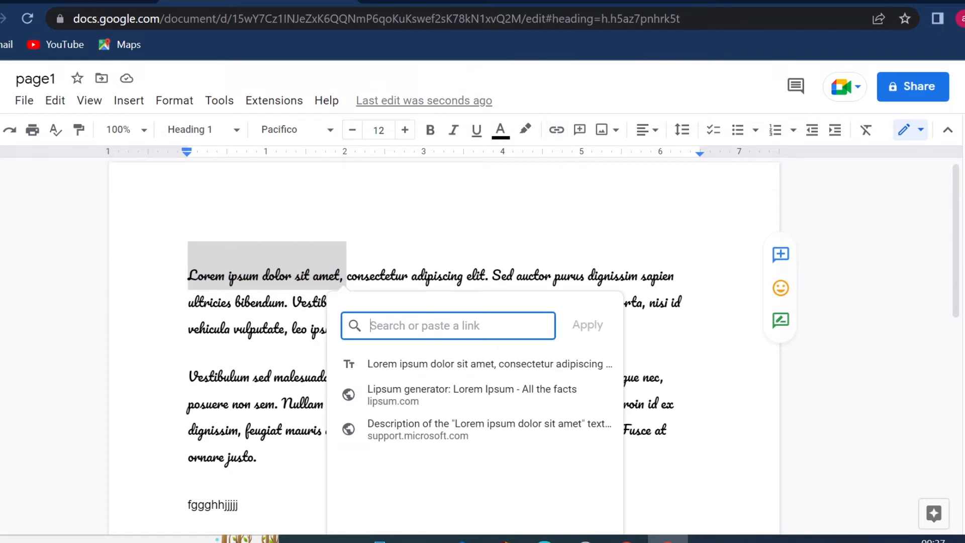
type("google.")
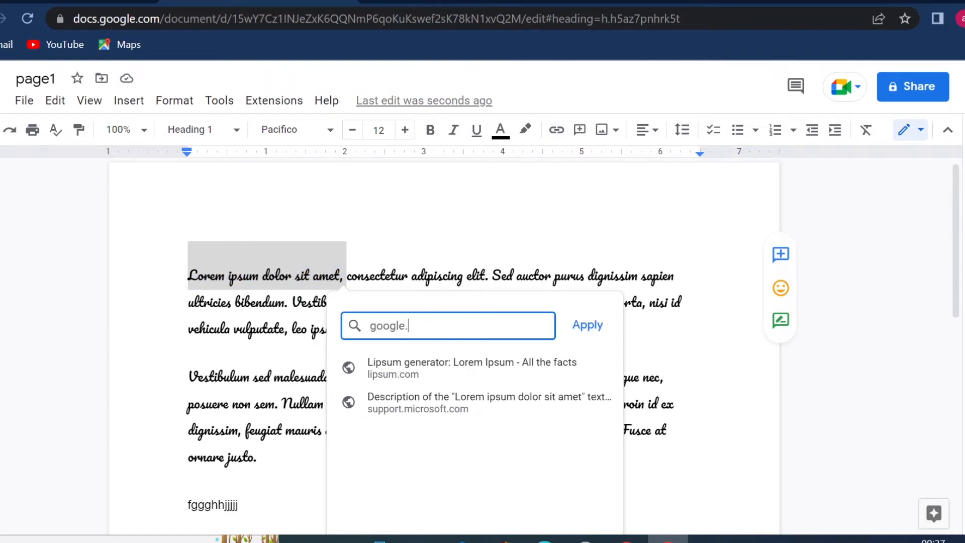
type("com")
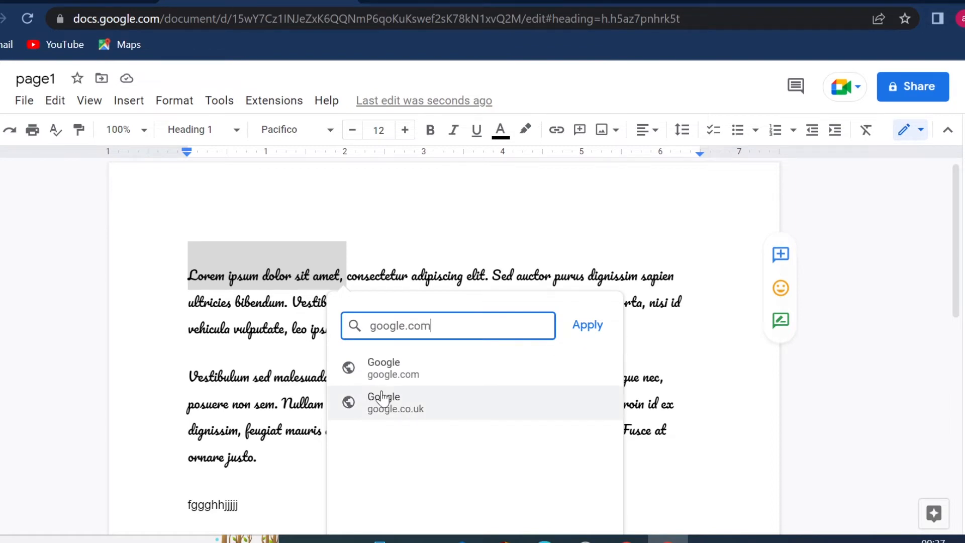
left_click(385, 371)
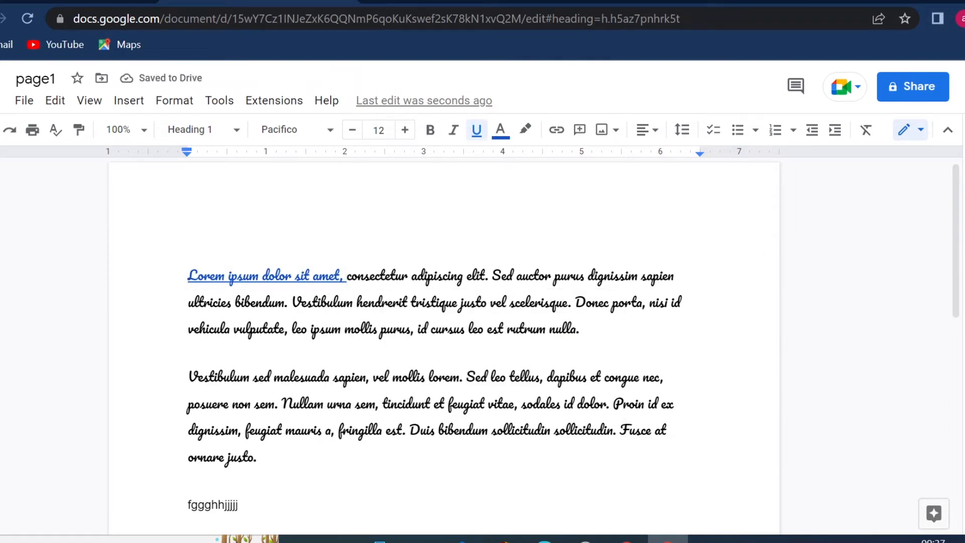
Color the linked phrase "Lorem ipsum dolor sit amet," magenta and remove its underline.
key("Home")
key("ctrl+shift+Right")
key("ctrl+shift+Right")
key("ctrl+shift+Right")
key("ctrl+shift+Right")
key("ctrl+shift+Right")
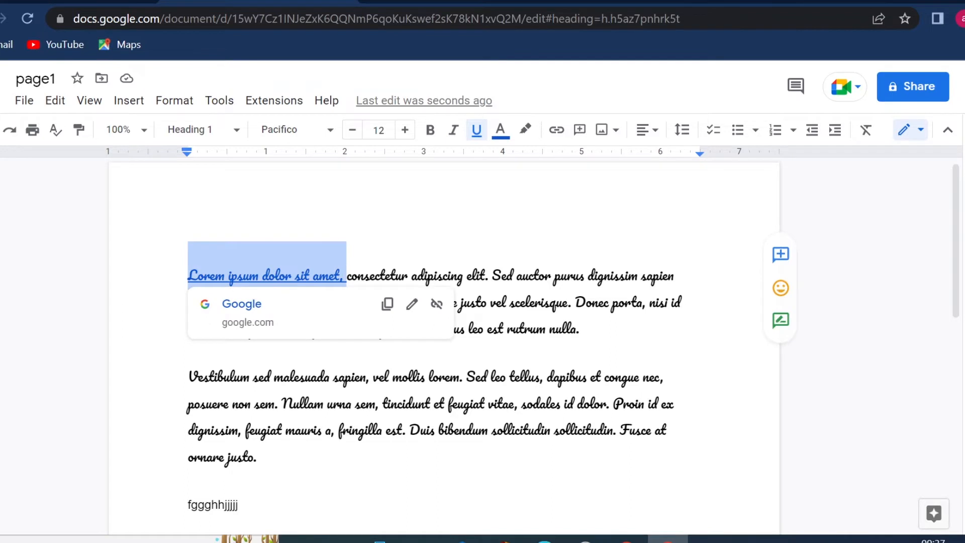
left_click(503, 133)
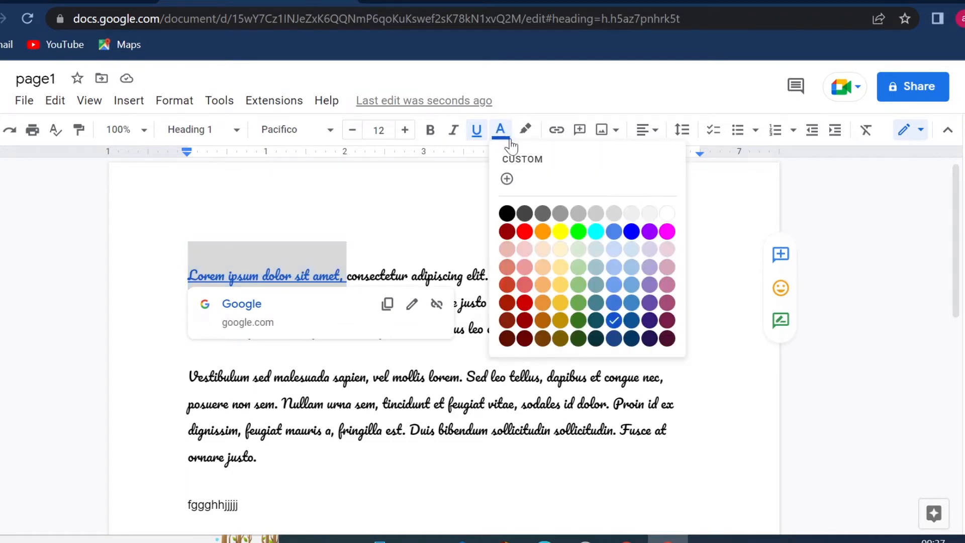
left_click(669, 231)
left_click(478, 131)
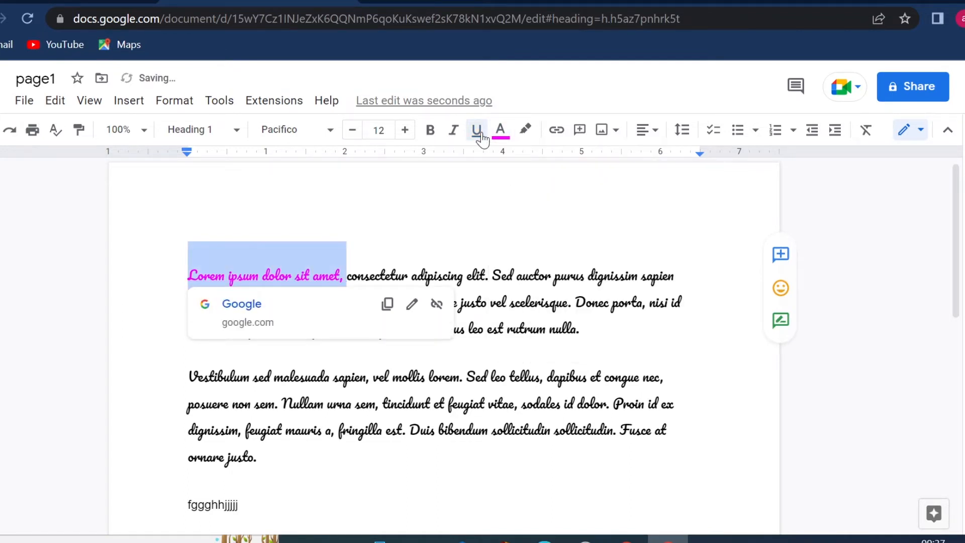
left_click(457, 276)
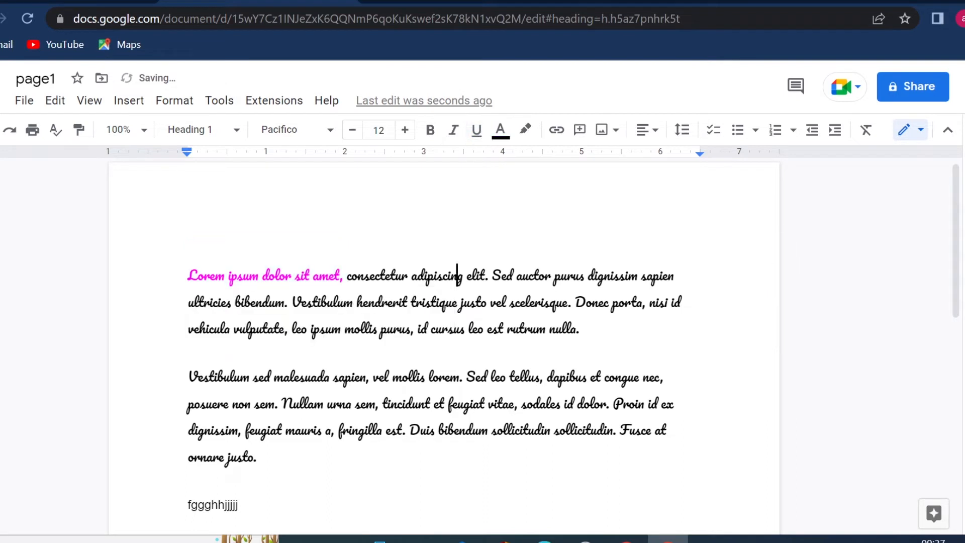
Underline the linked phrase in the first paragraph and color it blue.
left_click_drag(188, 276, 343, 275)
left_click(477, 132)
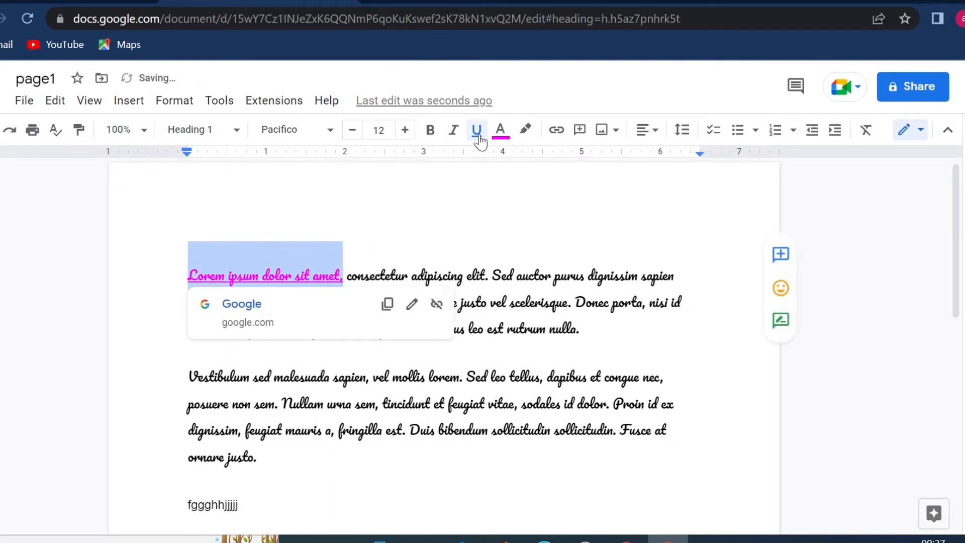
left_click(501, 134)
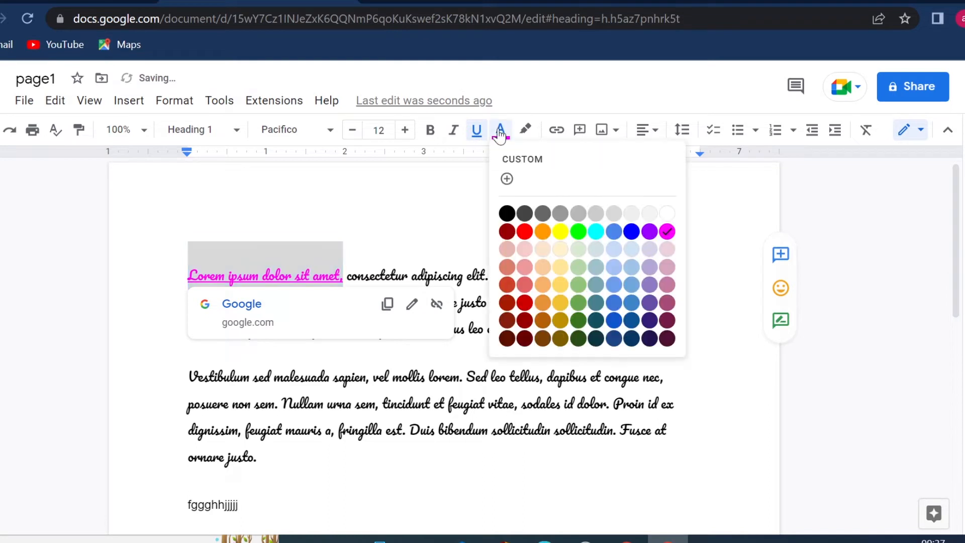
left_click(626, 232)
left_click(653, 275)
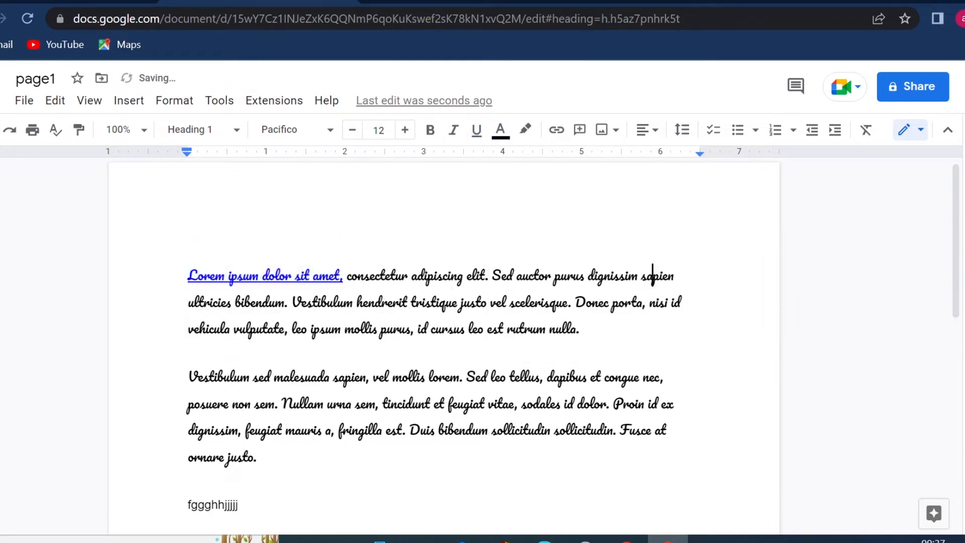
Insert an empty line between the first and second paragraphs.
mouse_move(188, 268)
left_mouse_down()
mouse_move(352, 271)
mouse_move(188, 274)
left_mouse_up()
left_click(391, 276)
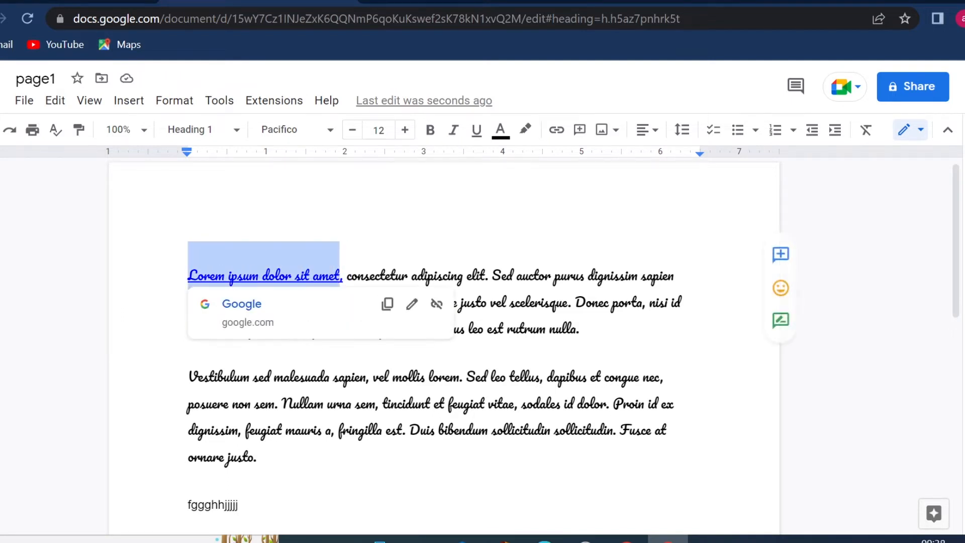
left_click(492, 275)
left_click(628, 275)
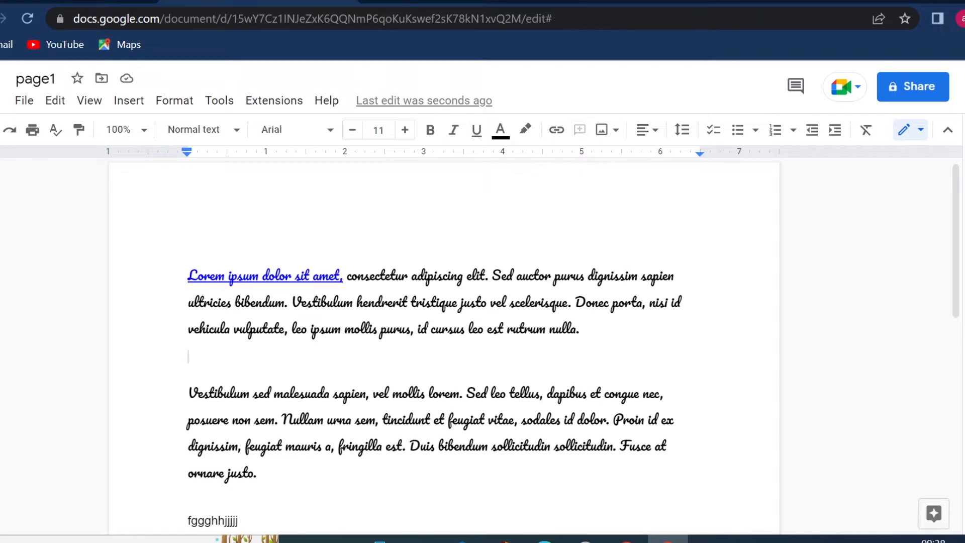
Add the comment "check this" to the linked phrase "Lorem ipsum dolor sit amet,".
left_click_drag(343, 275, 189, 276)
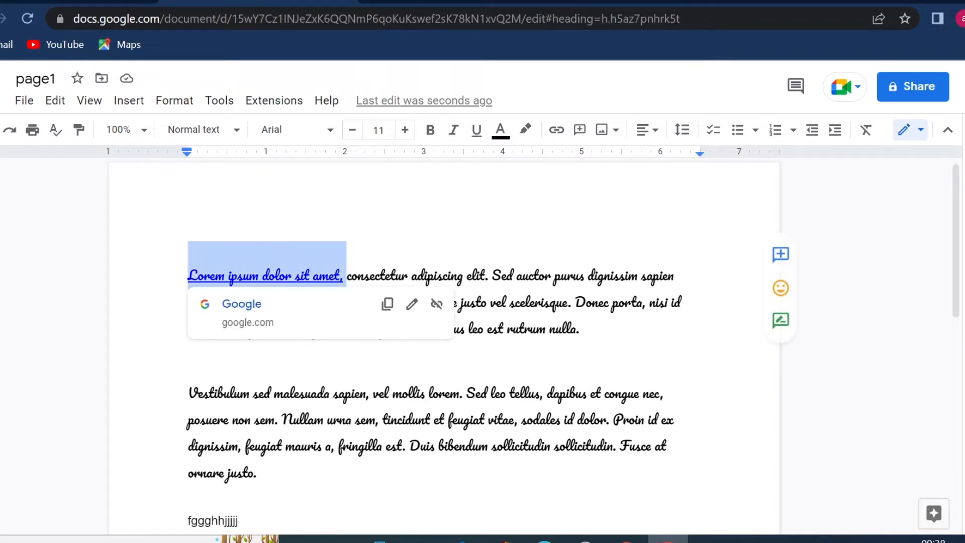
left_click(579, 130)
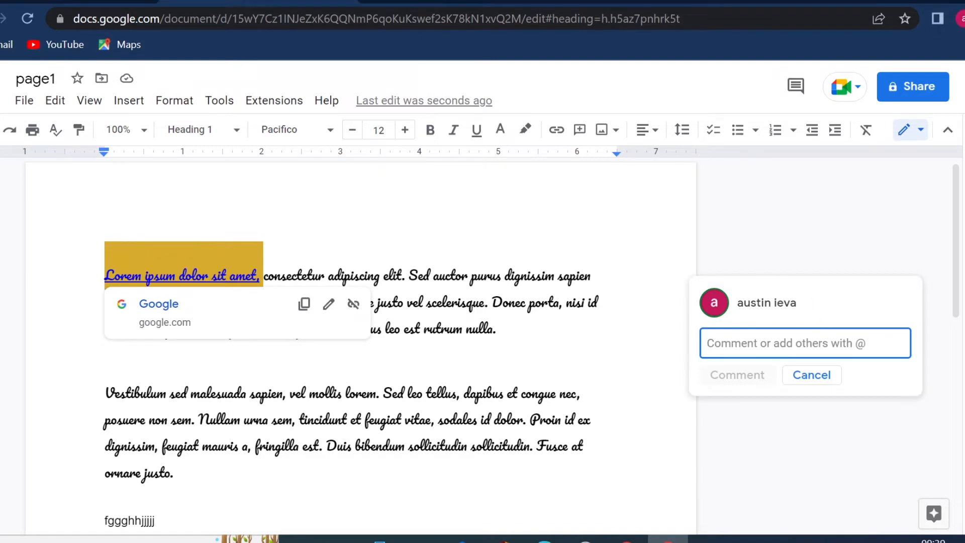
type("check ")
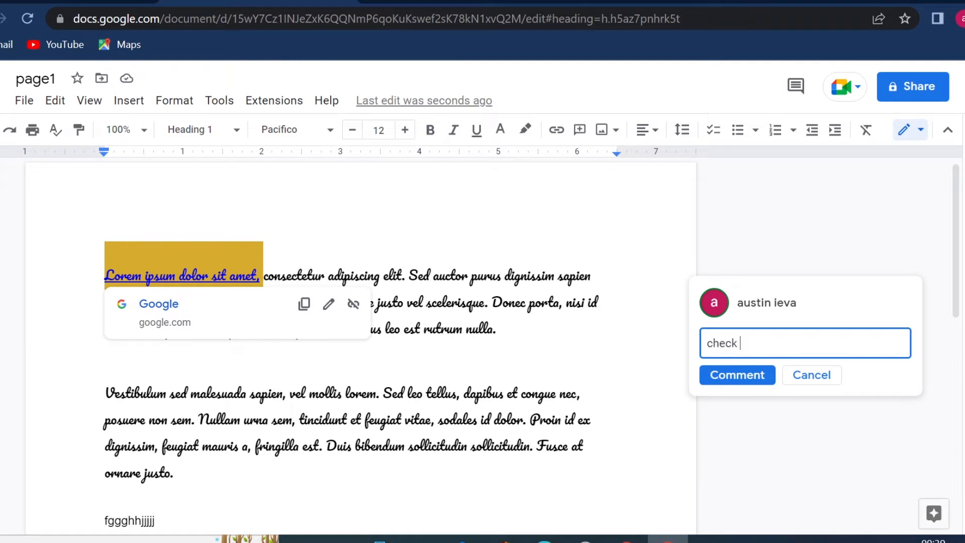
type("this")
left_click(744, 377)
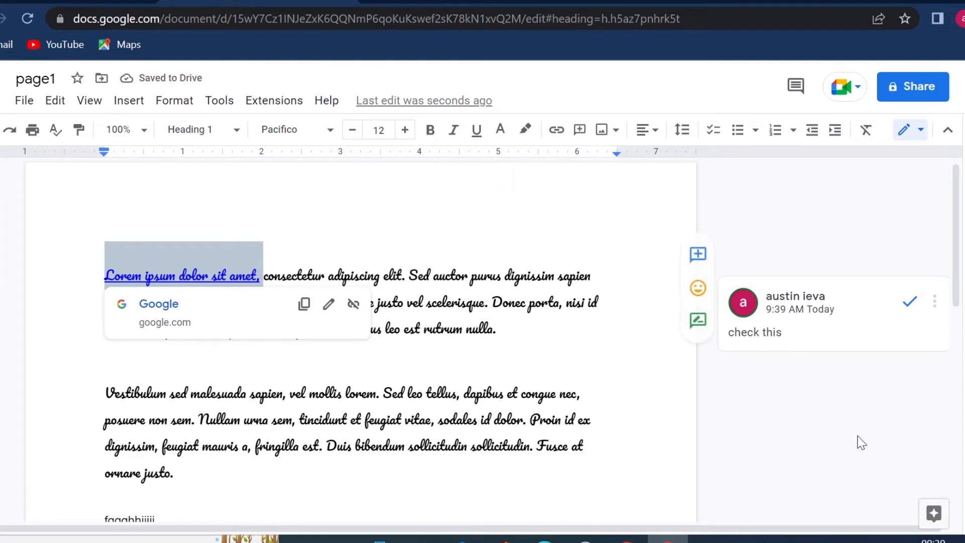
Delete the "check this" comment from the linked phrase.
left_click(935, 301)
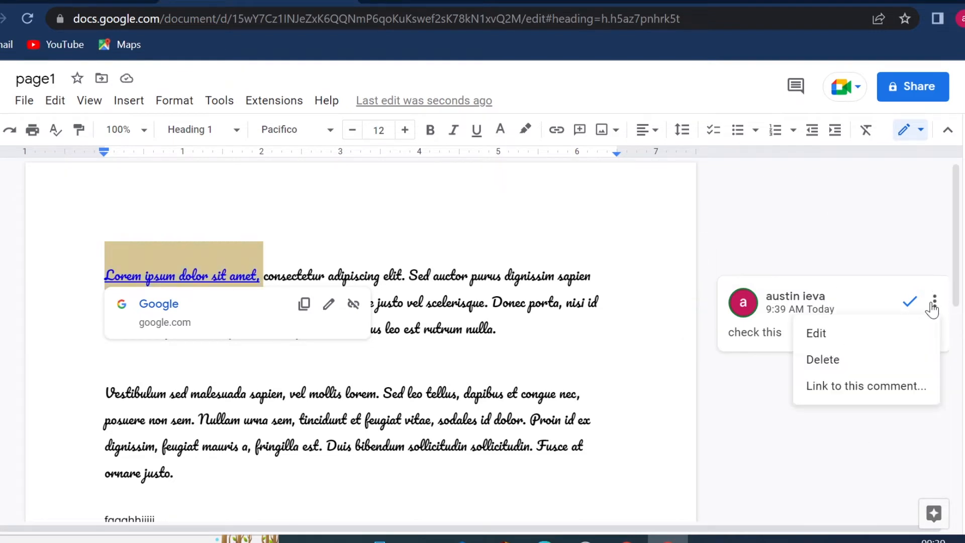
left_click(846, 361)
left_click(777, 309)
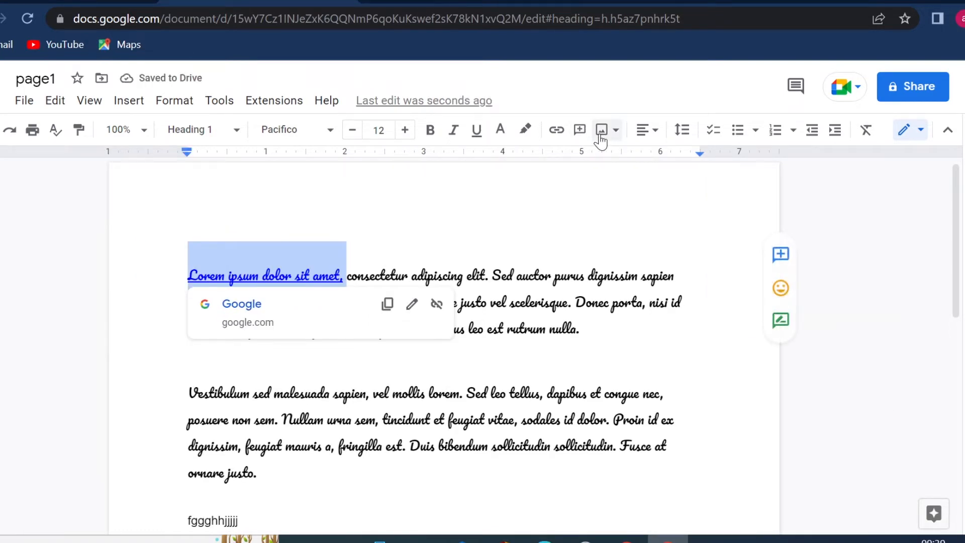
Replace the selected linked phrase with the misty forest picture uploaded from the computer.
left_click(616, 131)
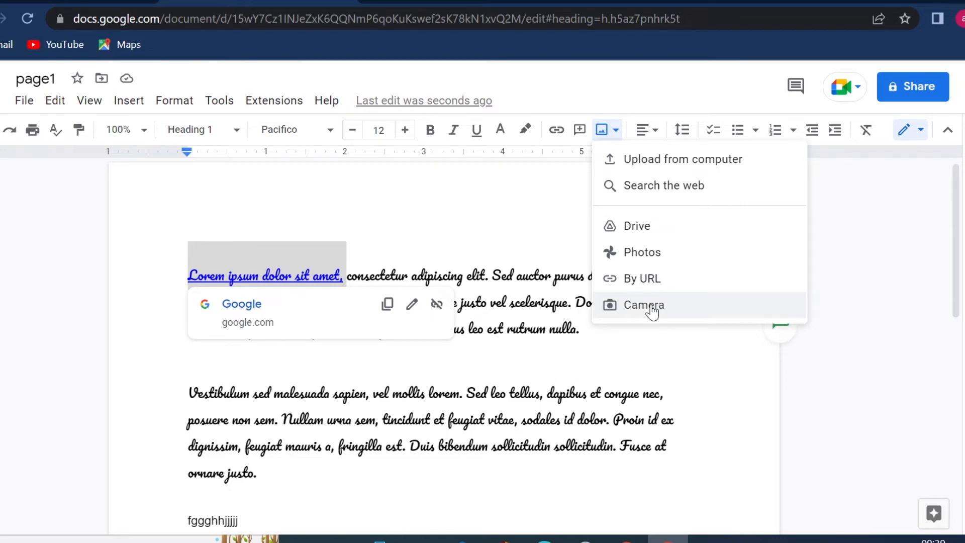
left_click(646, 160)
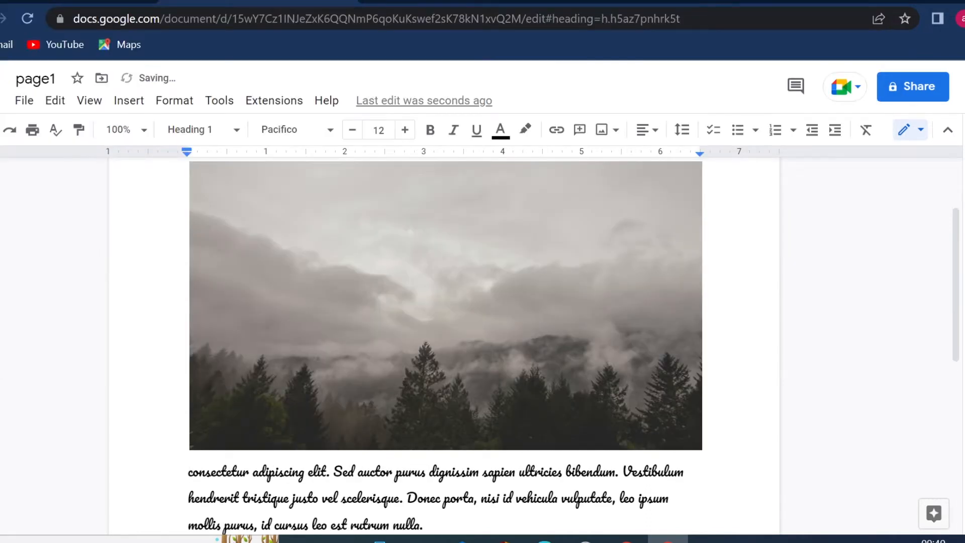
scroll(446, 347, "up", 2)
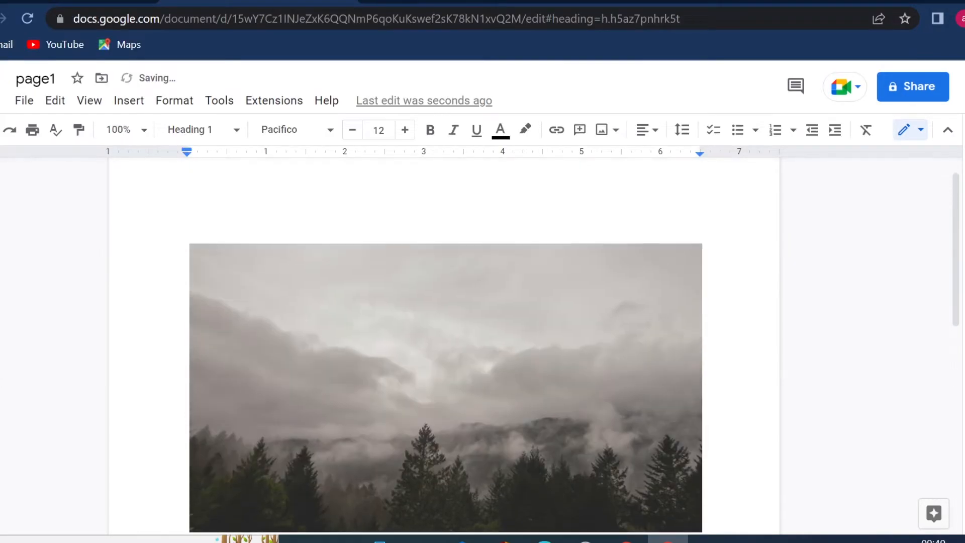
scroll(567, 350, "down", 2)
Shrink the forest image to about 4.9 by 2.75 in and place it behind the text.
left_click(567, 350)
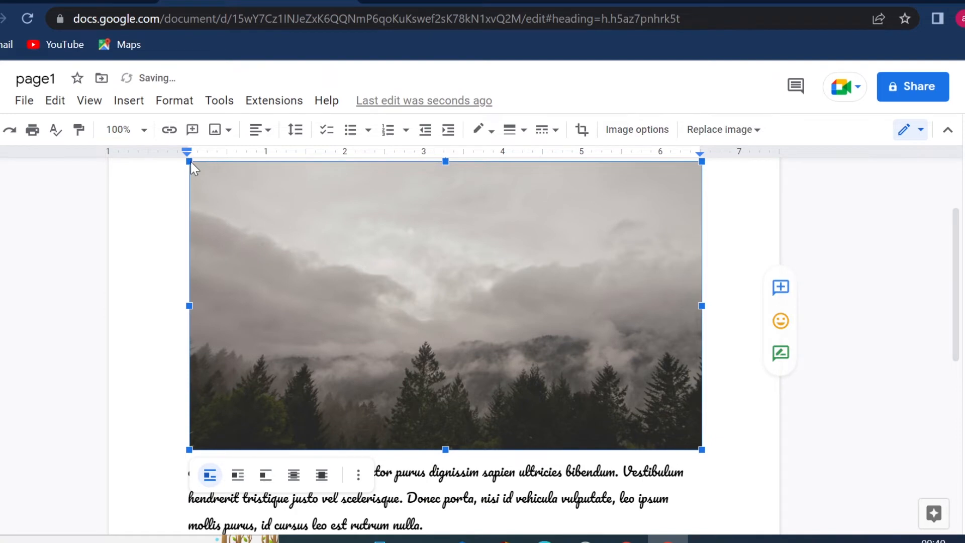
left_click_drag(188, 162, 207, 181)
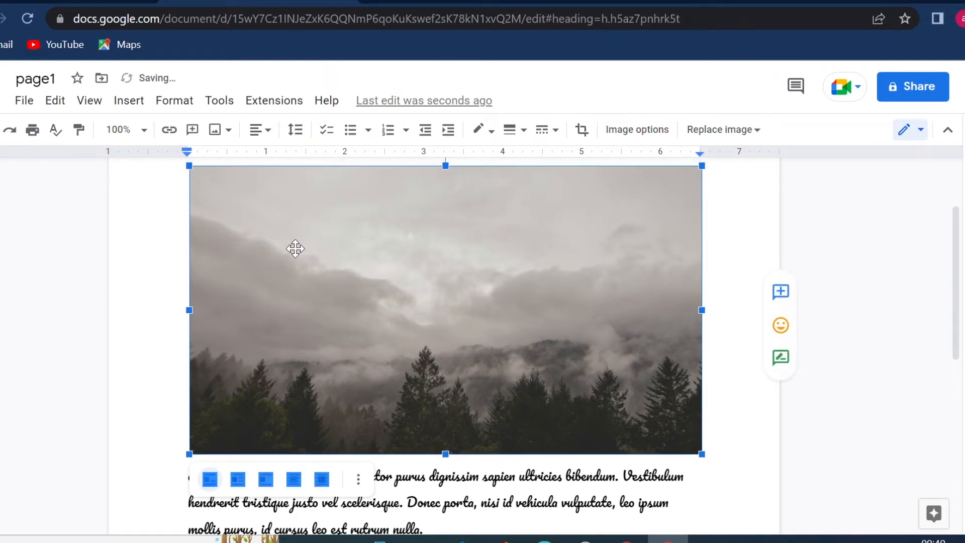
left_click_drag(700, 454, 571, 381)
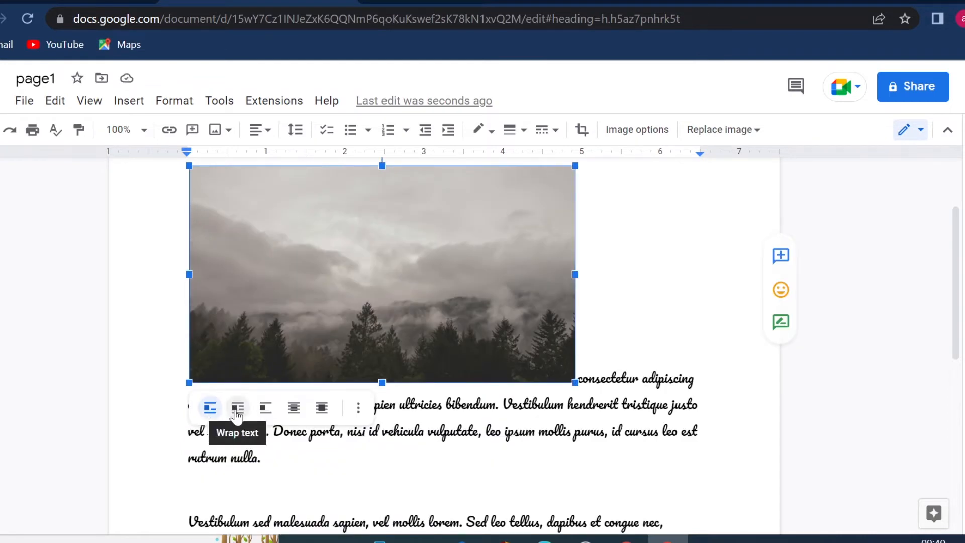
left_click(294, 410)
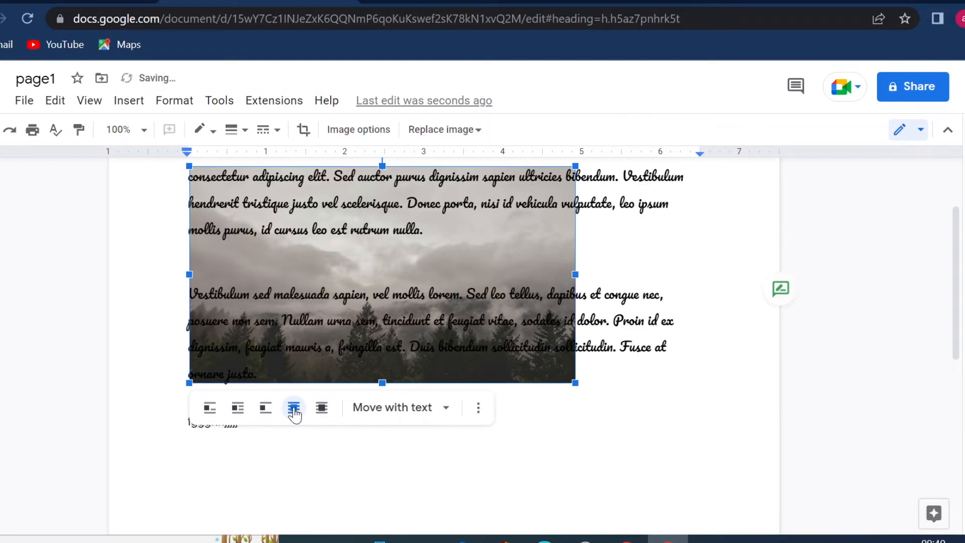
scroll(545, 417, "up", 2)
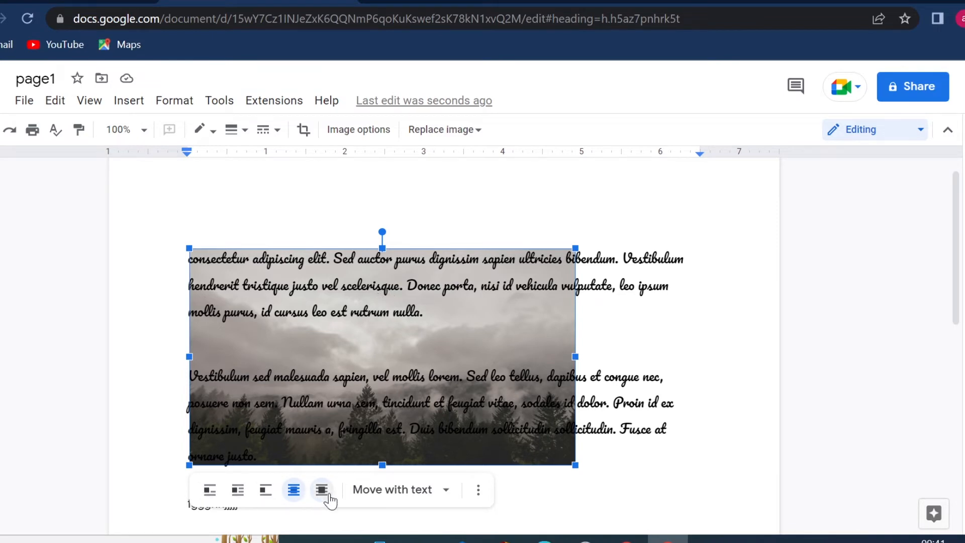
Open the image's position options and review its size, rotation, text wrapping and position settings.
left_click(446, 490)
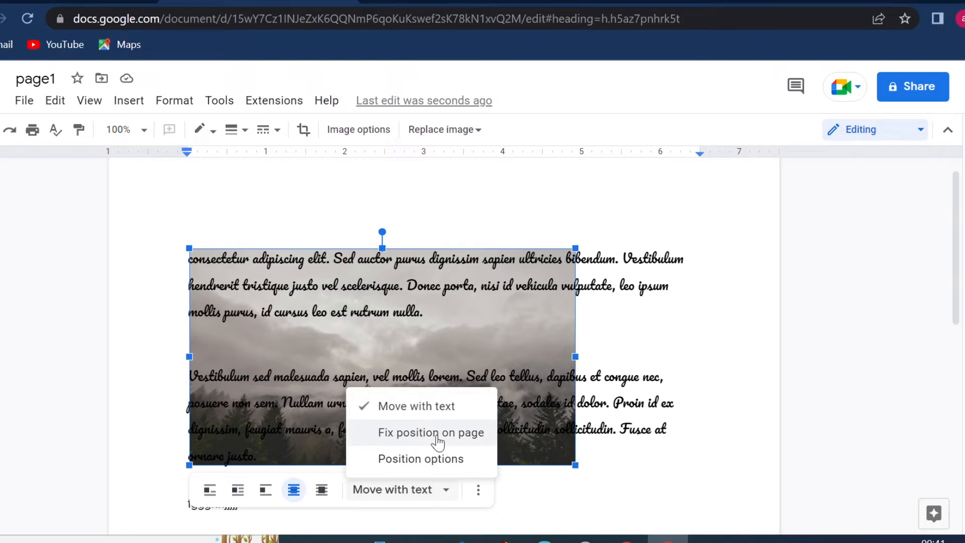
left_click(438, 458)
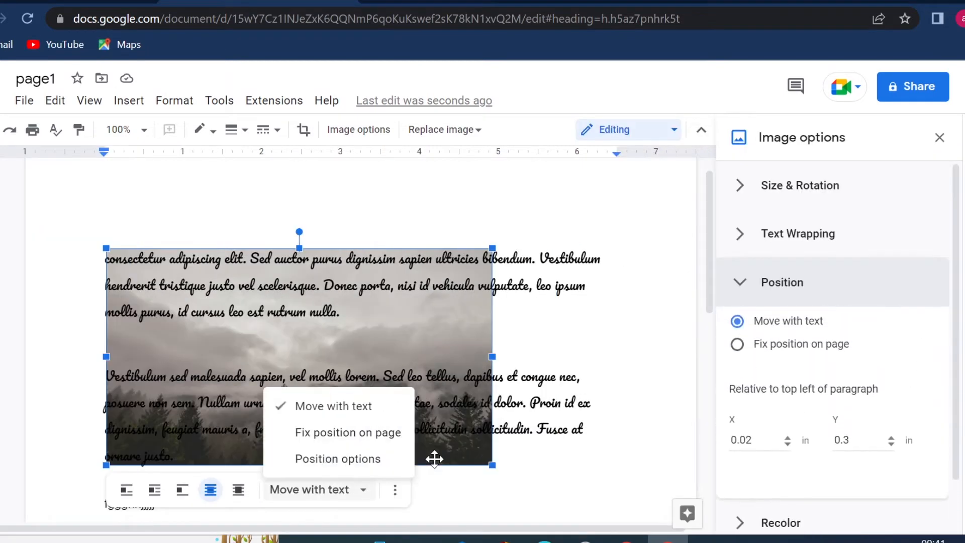
left_click(362, 439)
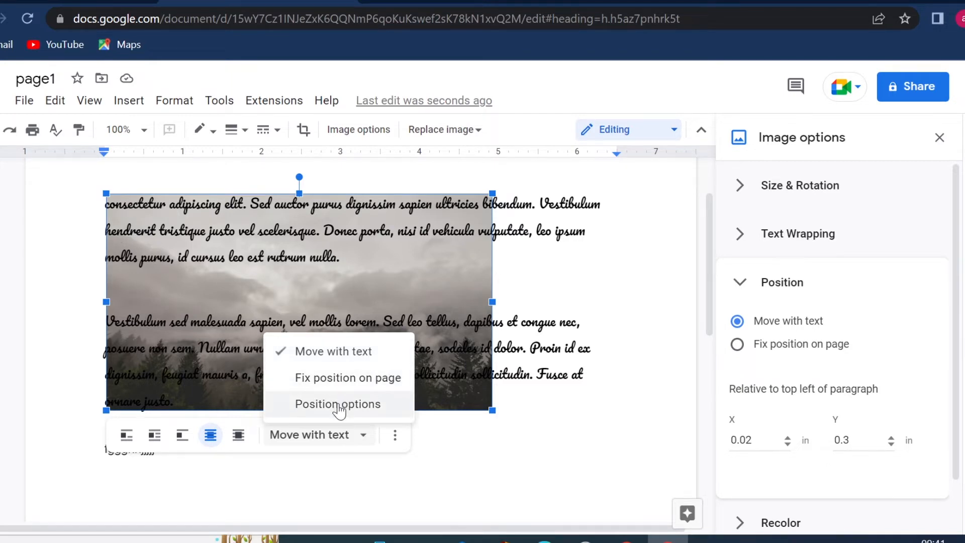
left_click(527, 414)
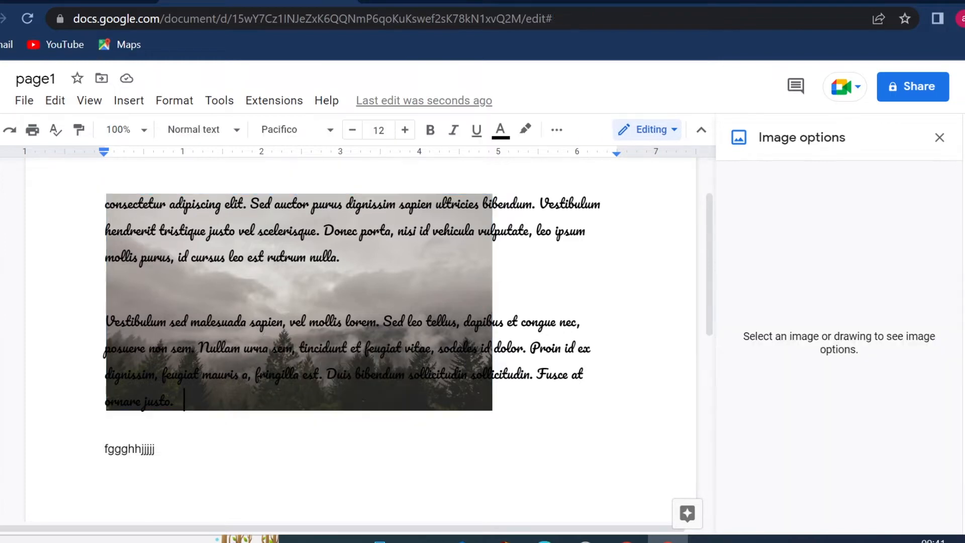
left_click(402, 301)
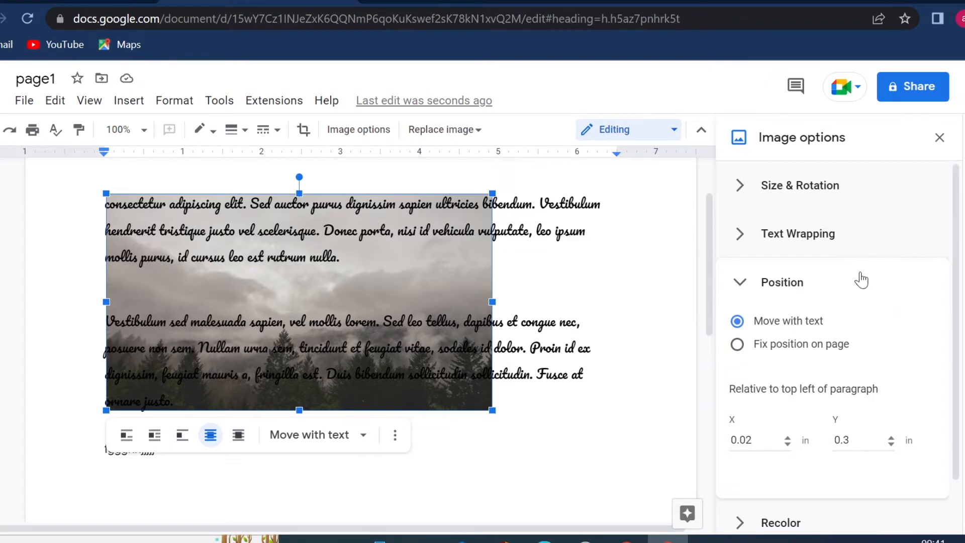
left_click(744, 188)
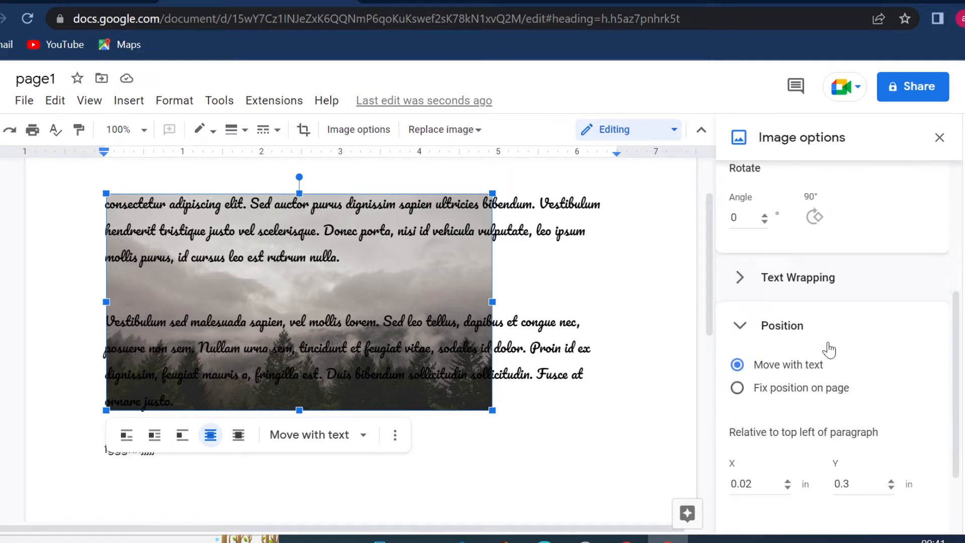
scroll(819, 331, "up", 2)
left_click(767, 361)
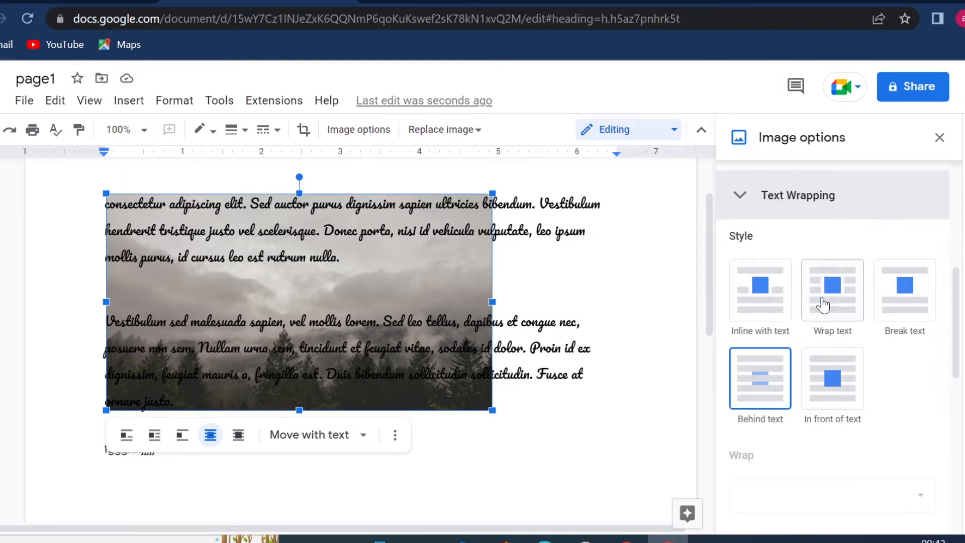
scroll(908, 373, "down", 6)
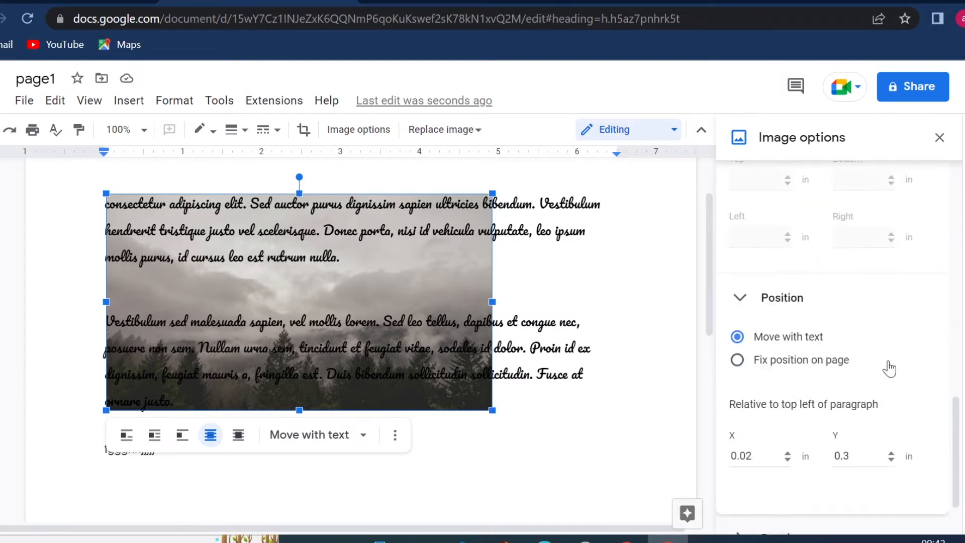
scroll(848, 351, "down", 2)
Recolor the forest image with the orange-yellow Light 3 preset.
left_click(759, 465)
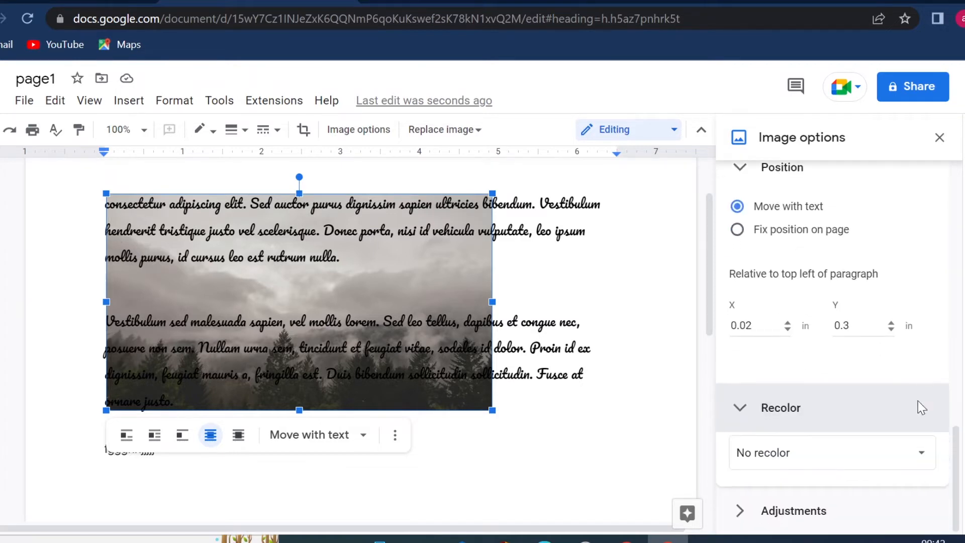
left_click(921, 452)
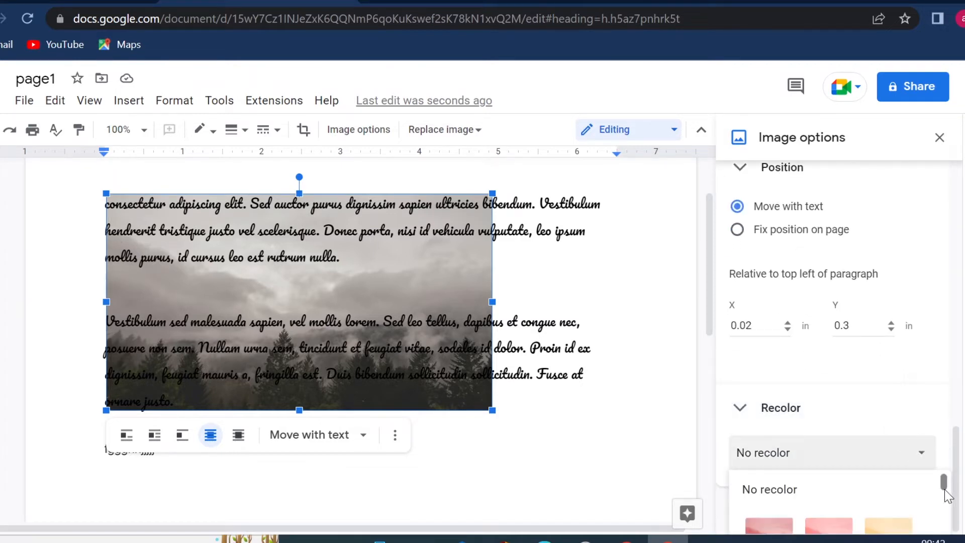
left_click_drag(957, 472, 961, 521)
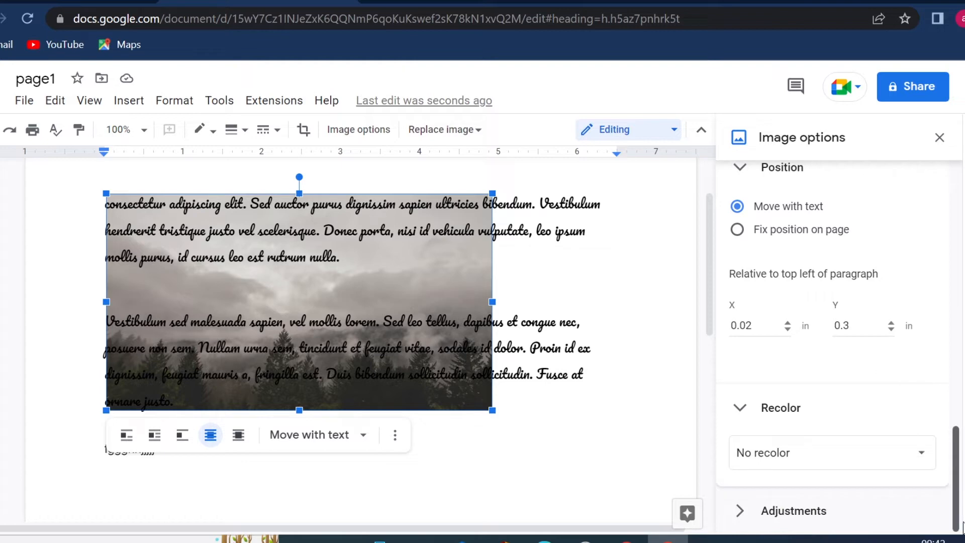
left_click(803, 407)
left_click(793, 460)
left_click(920, 452)
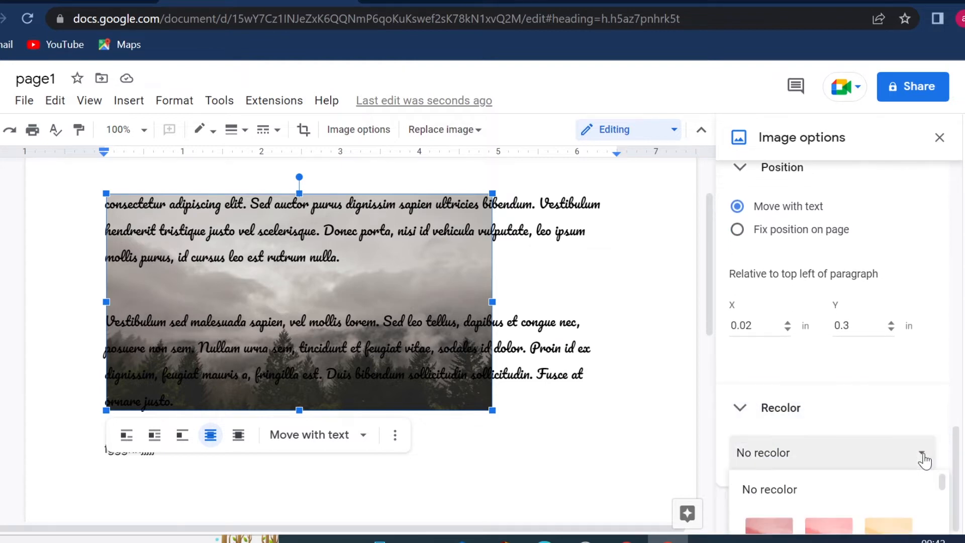
left_click(897, 527)
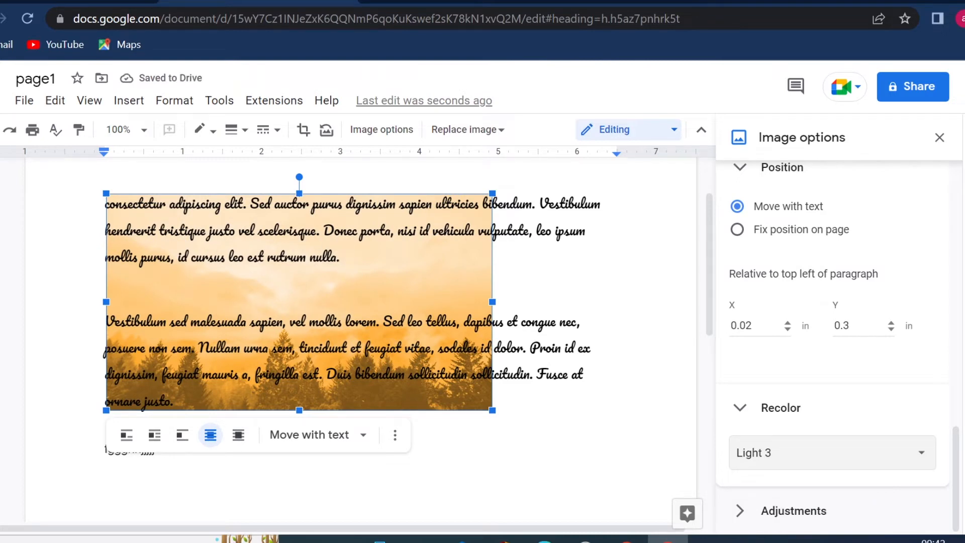
Raise the image's transparency to roughly a third of its range and reset the image adjustments.
left_click(739, 511)
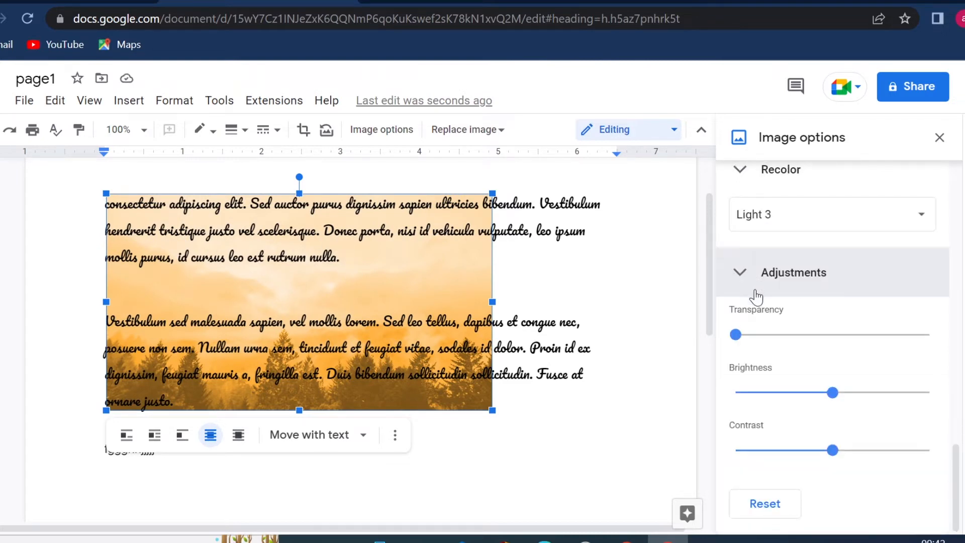
mouse_move(737, 337)
left_mouse_down()
mouse_move(926, 348)
mouse_move(769, 336)
mouse_move(924, 340)
mouse_move(793, 345)
left_mouse_up()
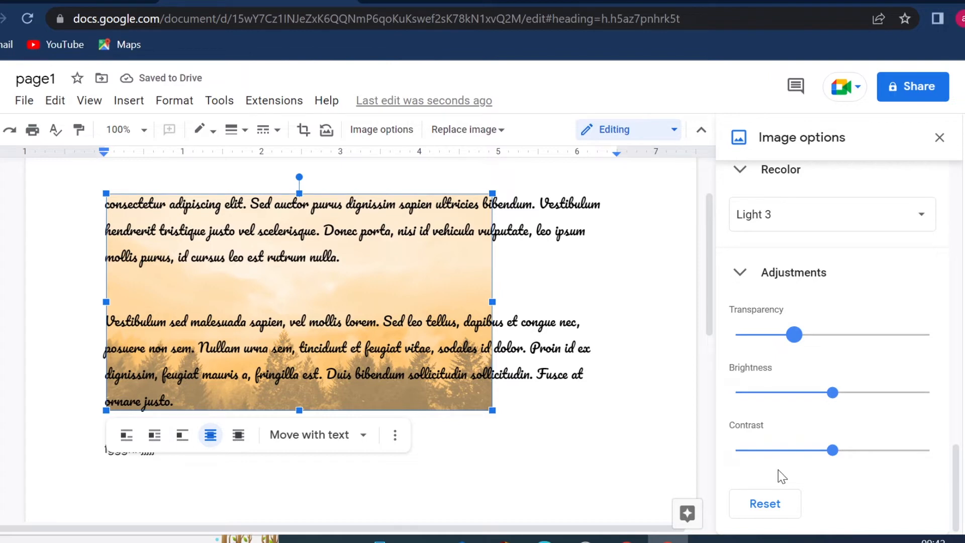
left_click(765, 513)
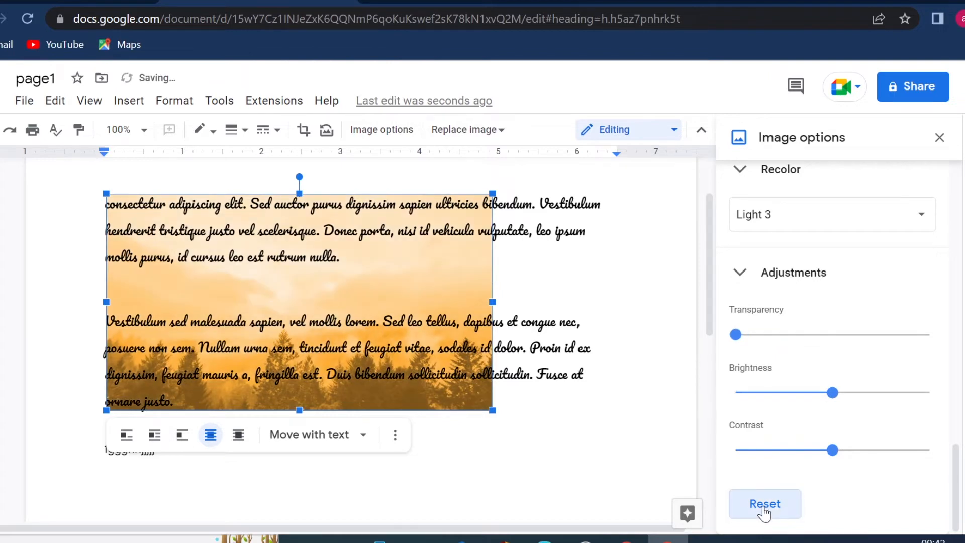
left_click(764, 513)
Restore the forest image's original colors by setting its recolor option to No recolor.
scroll(884, 351, "up", 1)
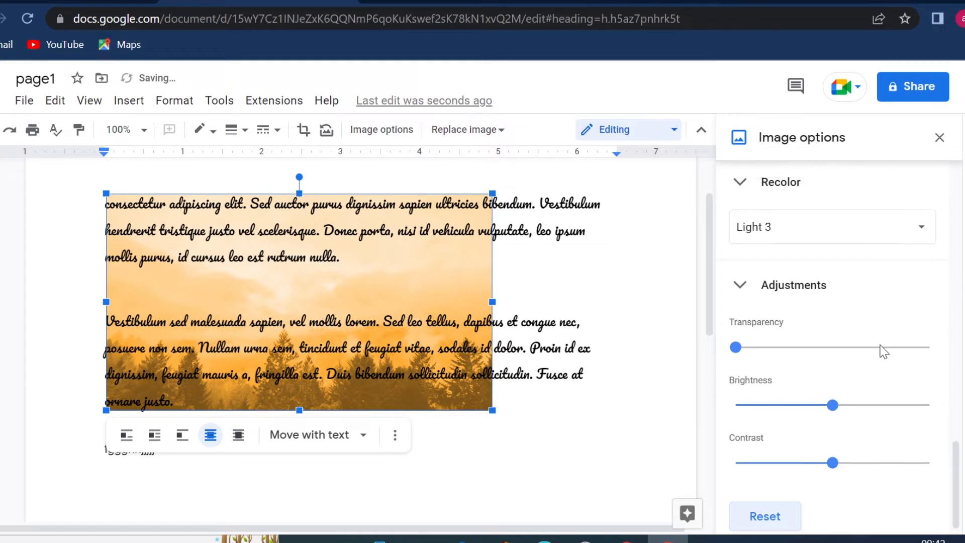
scroll(884, 351, "up", 3)
scroll(854, 311, "down", 3)
left_click(740, 282)
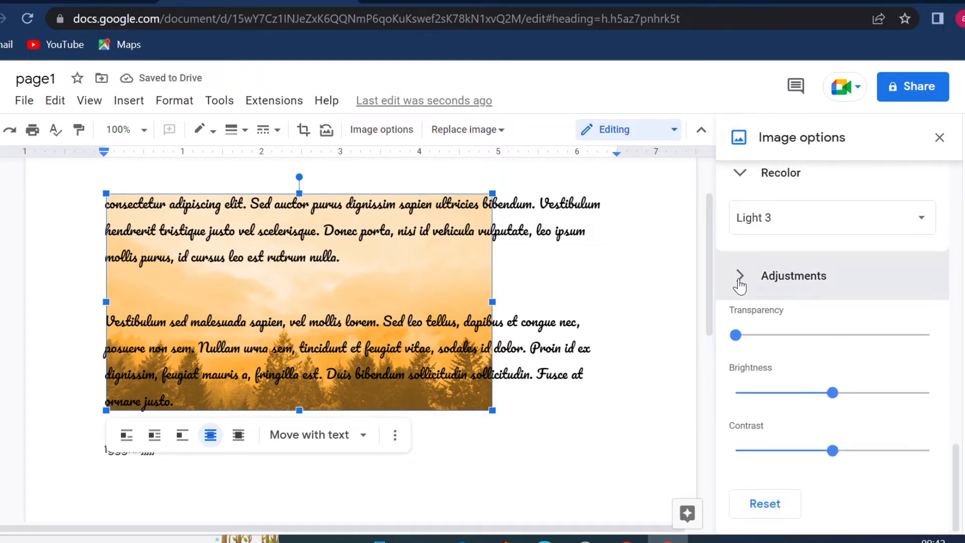
left_click(921, 456)
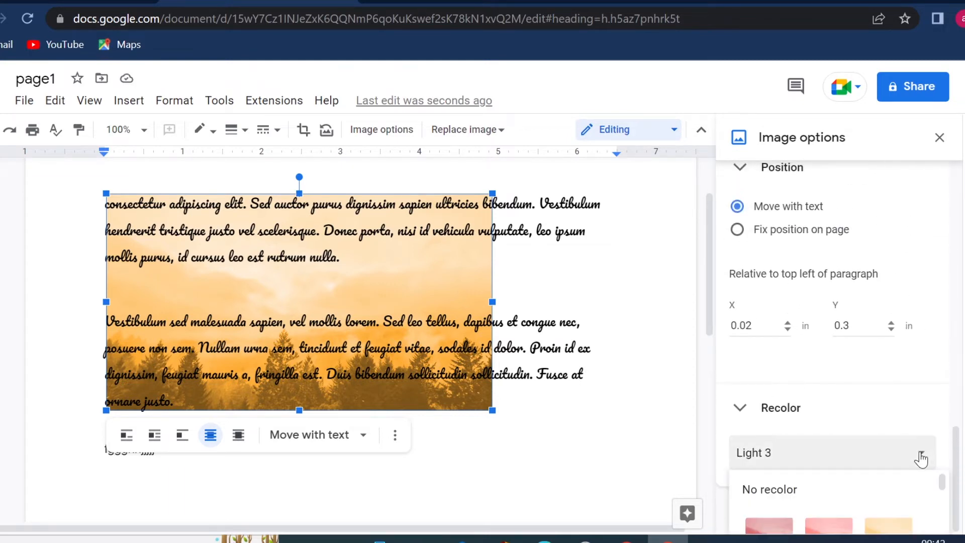
left_click(774, 488)
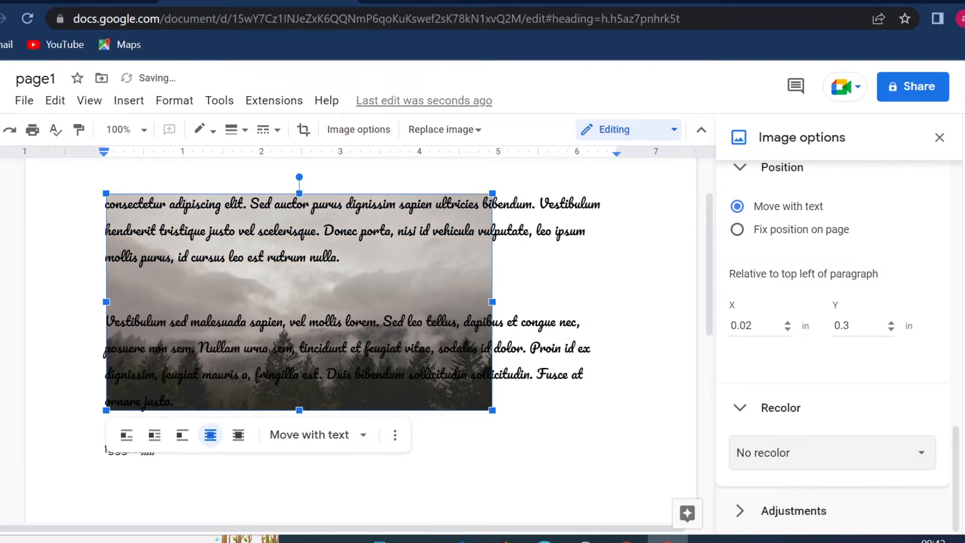
Delete the forest image from the document and close the image options.
left_click(578, 451)
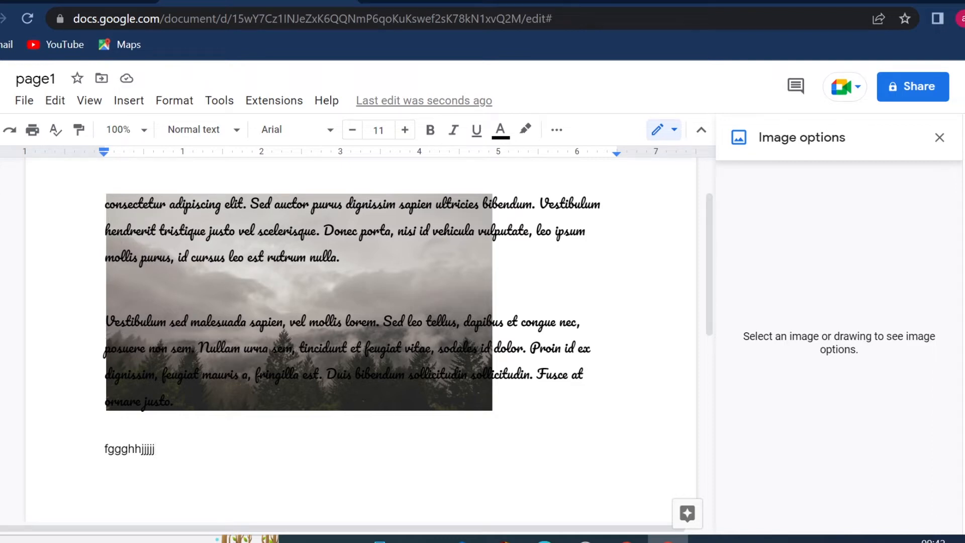
left_click(439, 281)
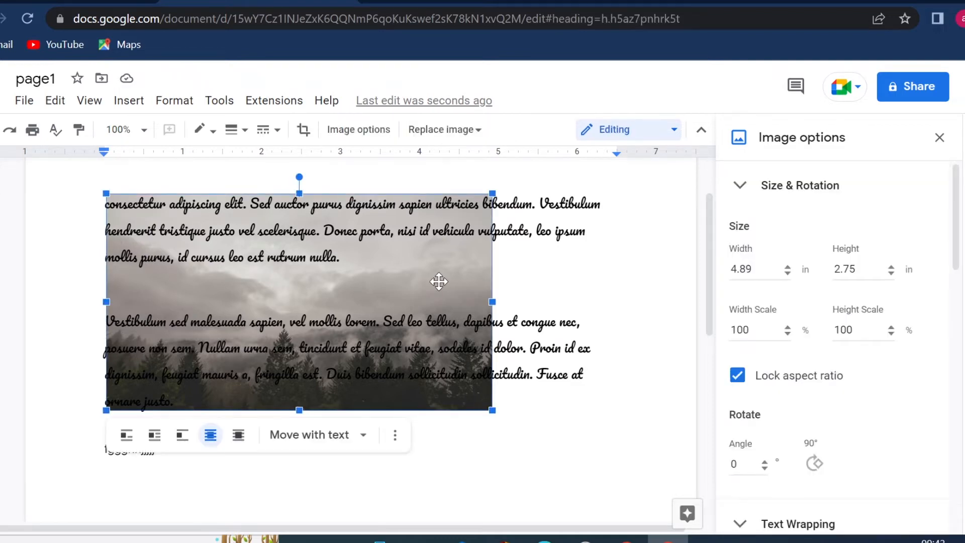
key("Delete")
left_click(107, 427)
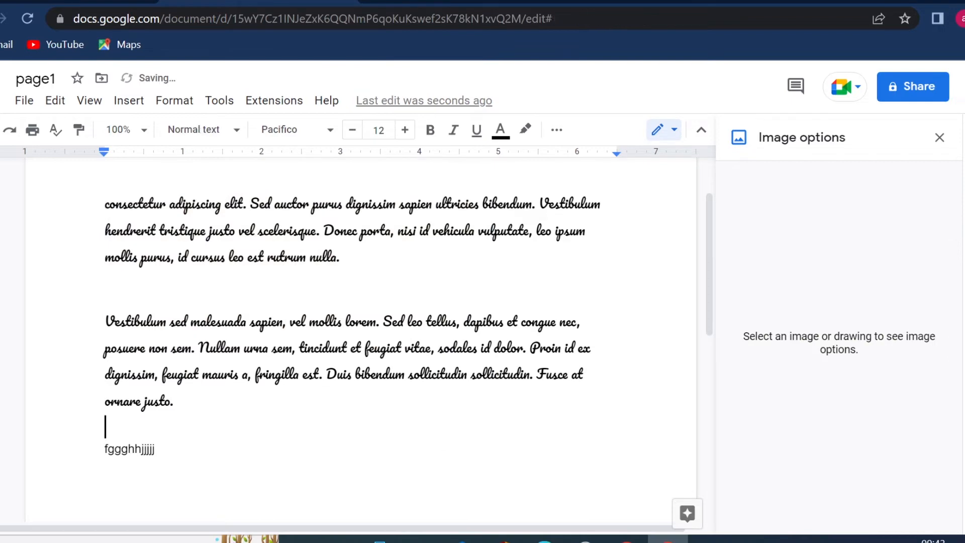
scroll(352, 347, "up", 2)
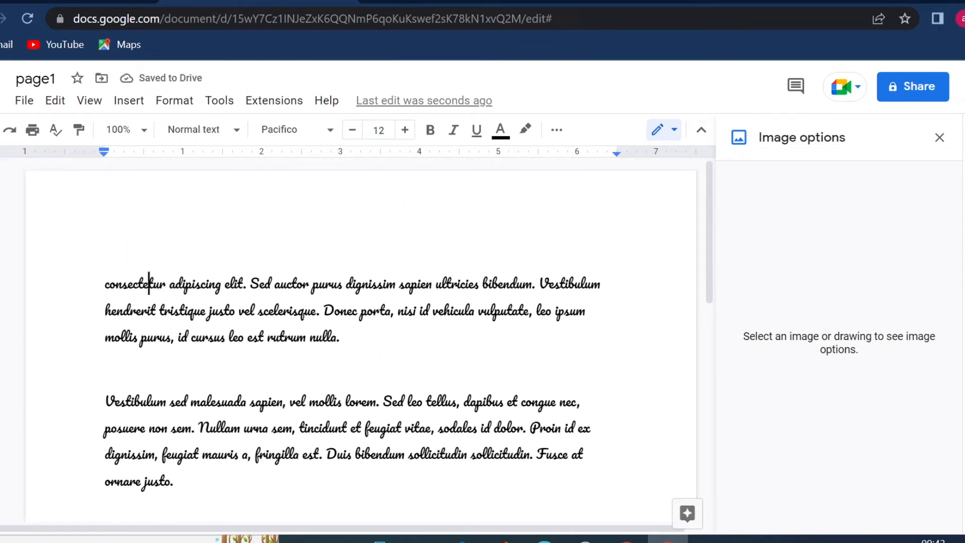
key("ctrl+alt+1")
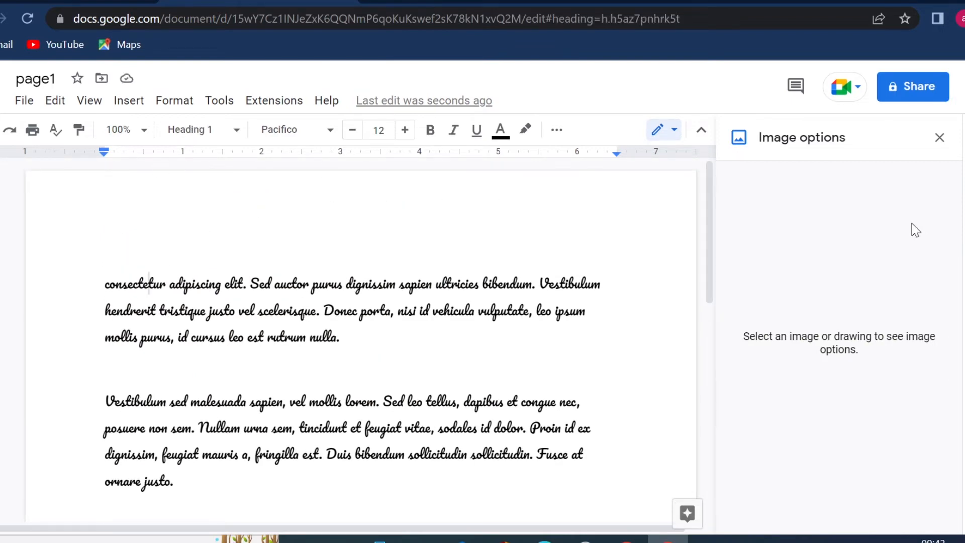
left_click(939, 138)
Select the document's text, check the alignment options, and set the line spacing to Single.
key("ctrl+a")
left_click(656, 131)
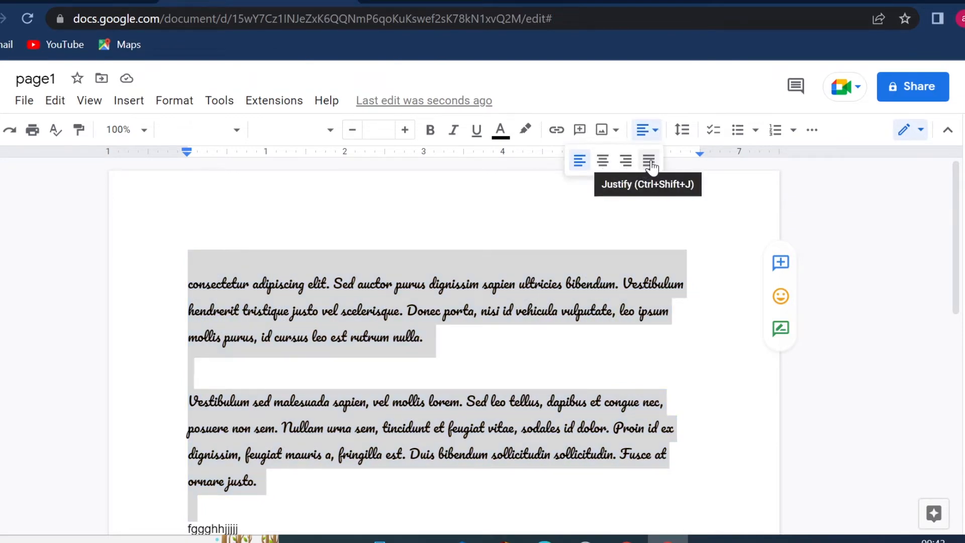
left_click(682, 134)
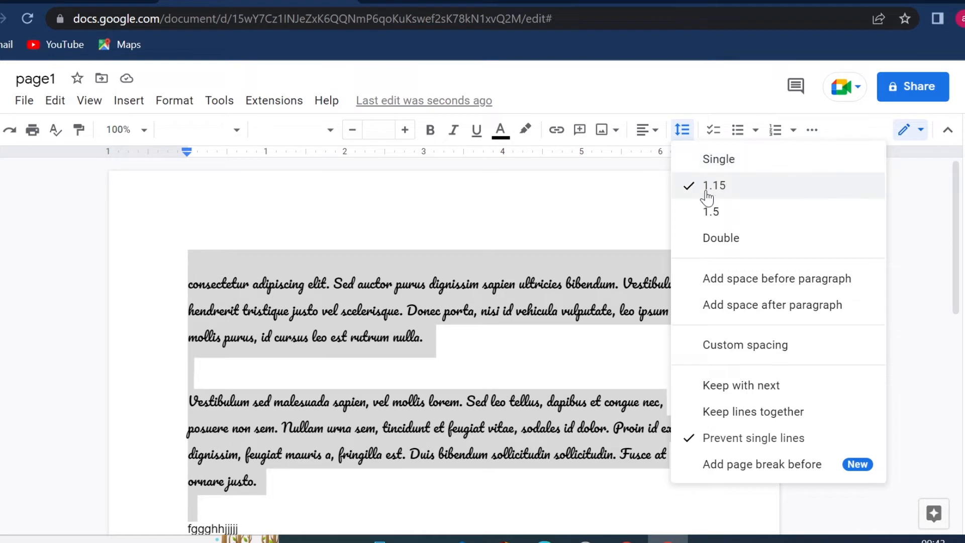
left_click(737, 166)
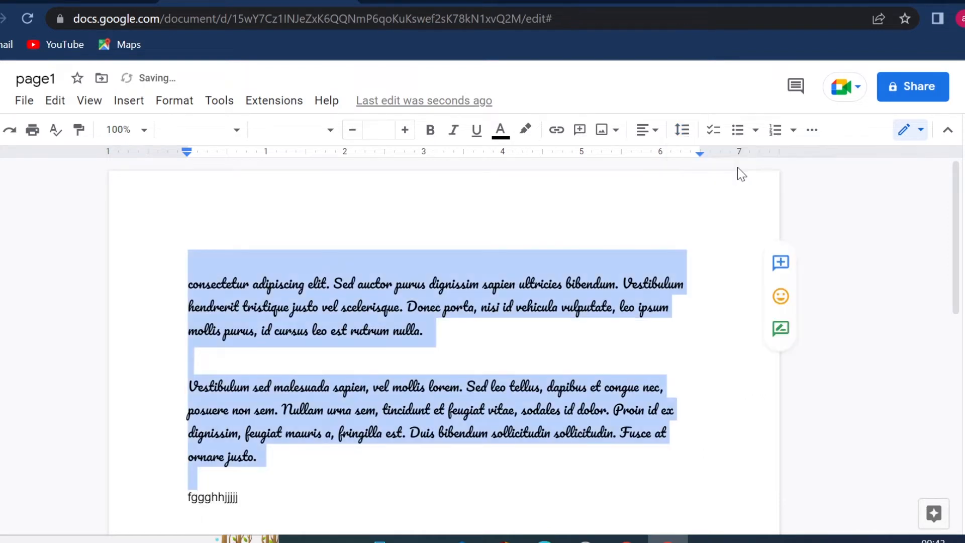
left_click(682, 130)
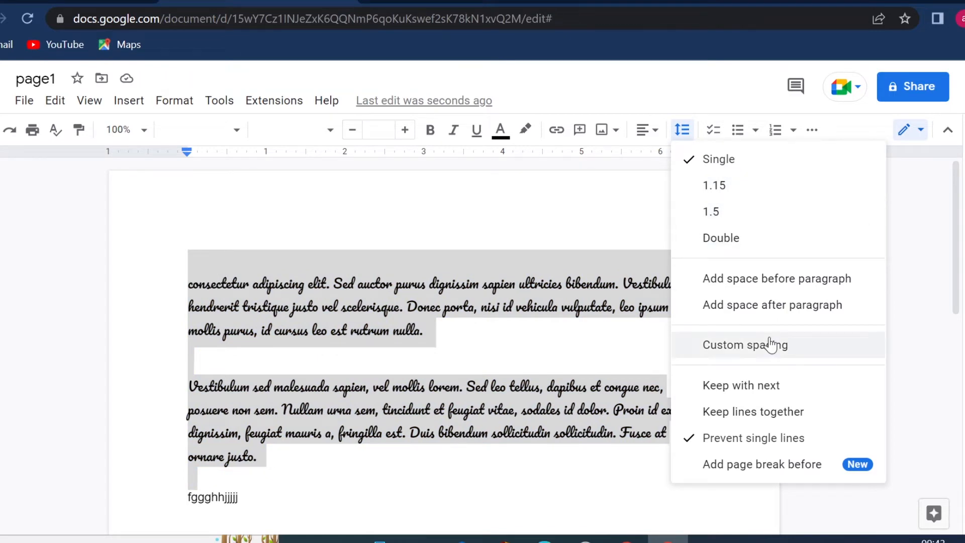
Turn the selected text into a checklist, remove the checklist again, and look through the bulleted and numbered list styles.
left_click(719, 134)
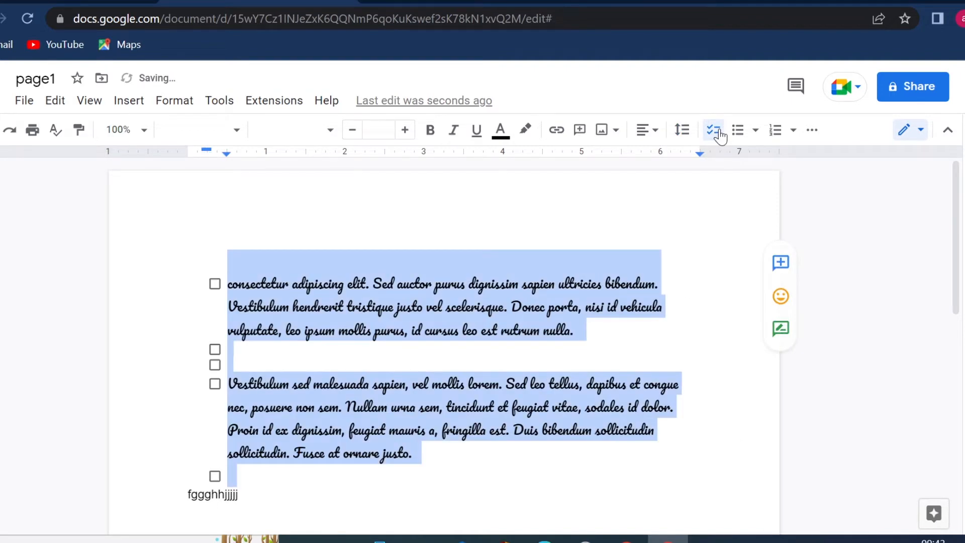
left_click(720, 134)
left_click(755, 132)
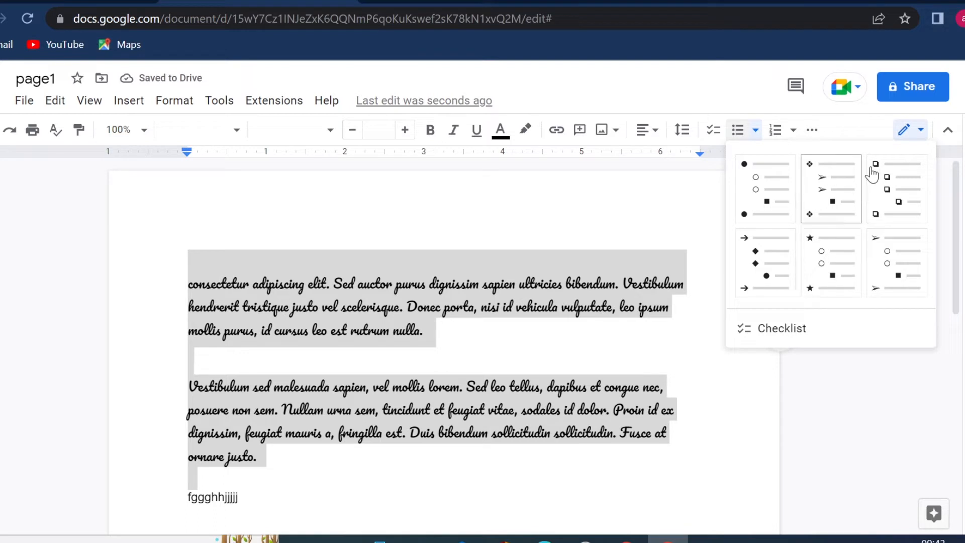
left_click(793, 132)
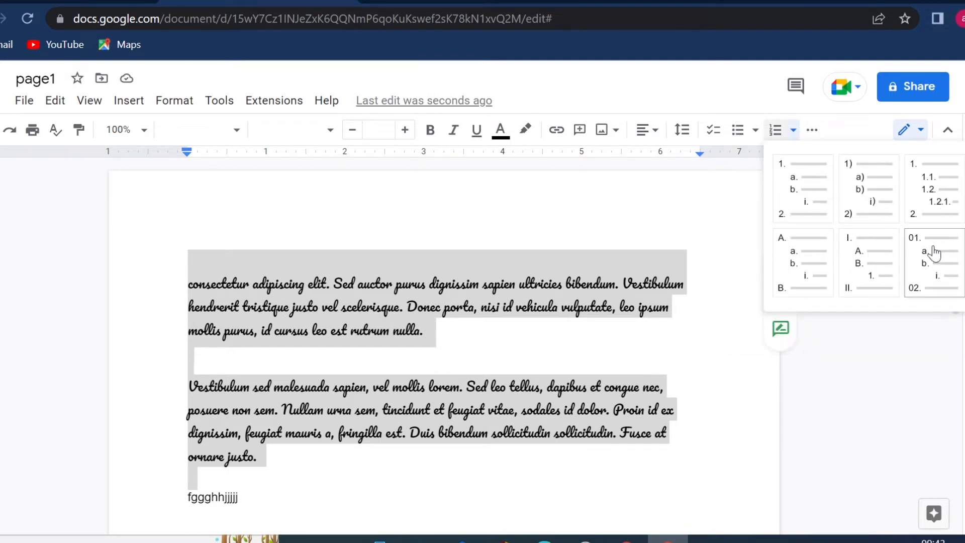
Try increasing and decreasing the first paragraph's indent, and clear all formatting from that paragraph.
left_click(812, 132)
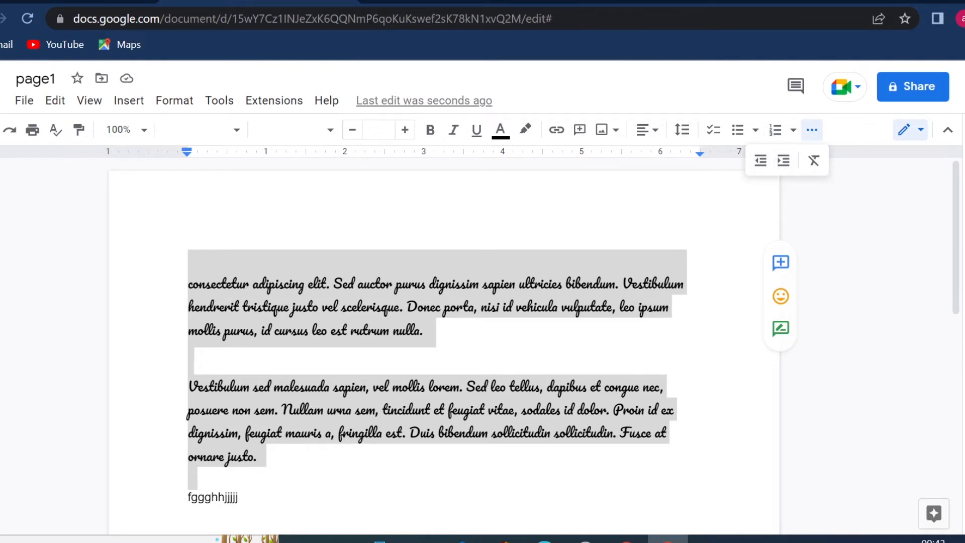
left_click(653, 307)
left_click(427, 331)
triple_click(426, 331)
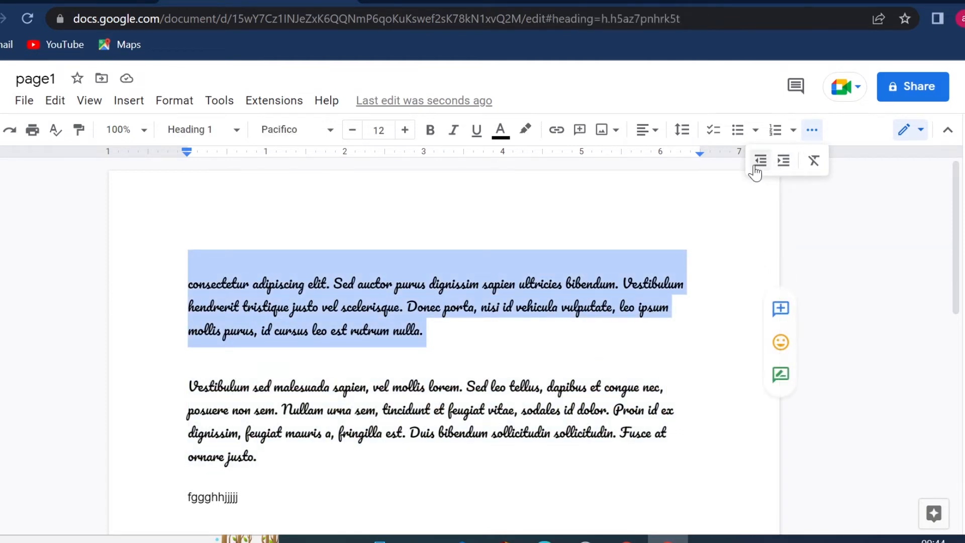
left_click(782, 162)
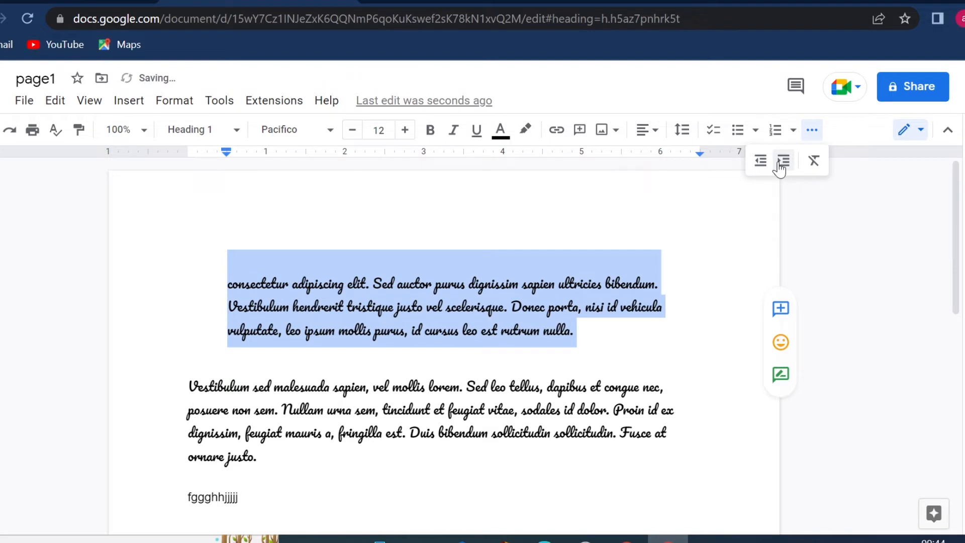
left_click(760, 162)
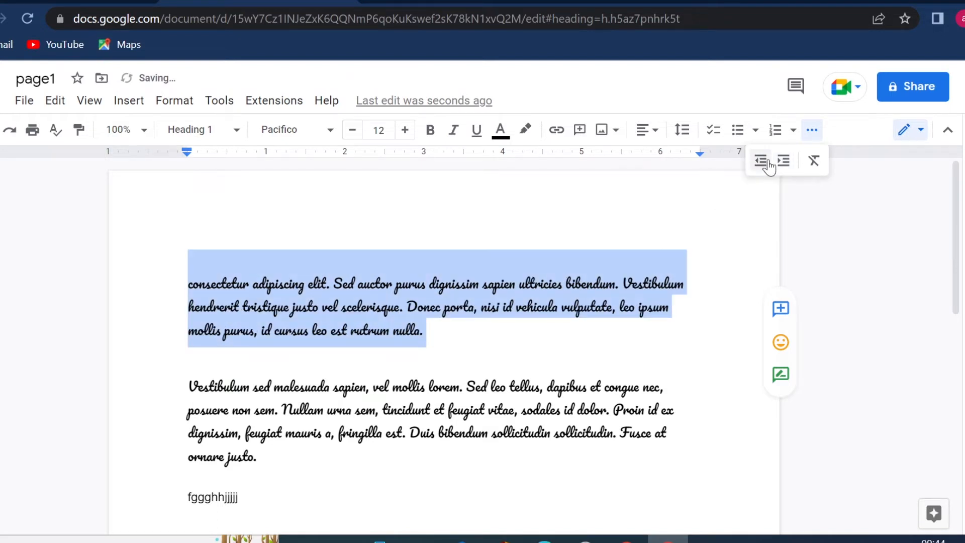
left_click(785, 163)
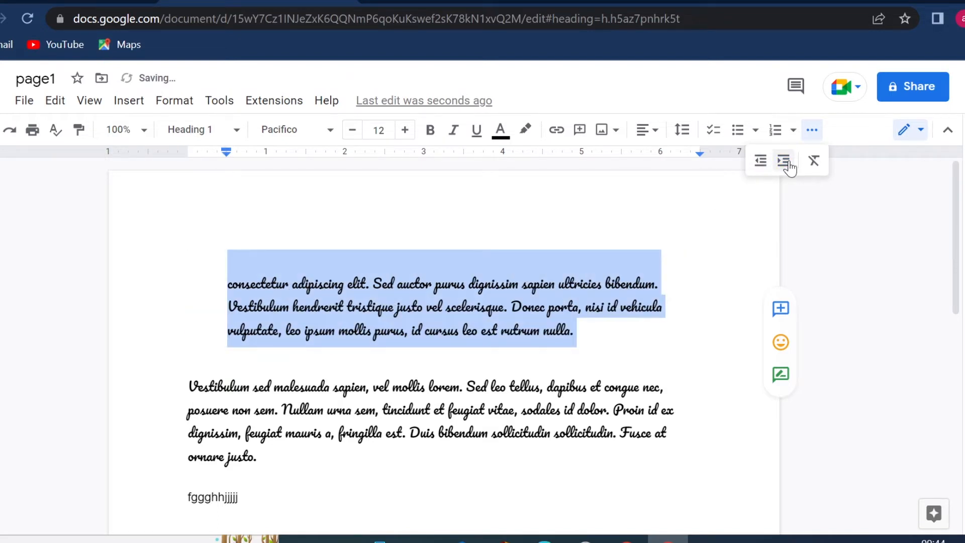
left_click(814, 162)
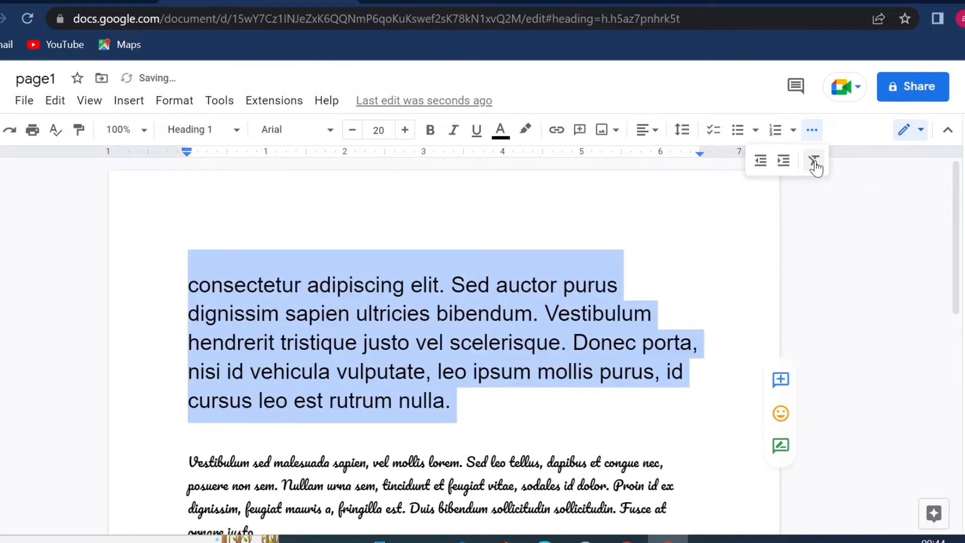
scroll(445, 347, "down", 1)
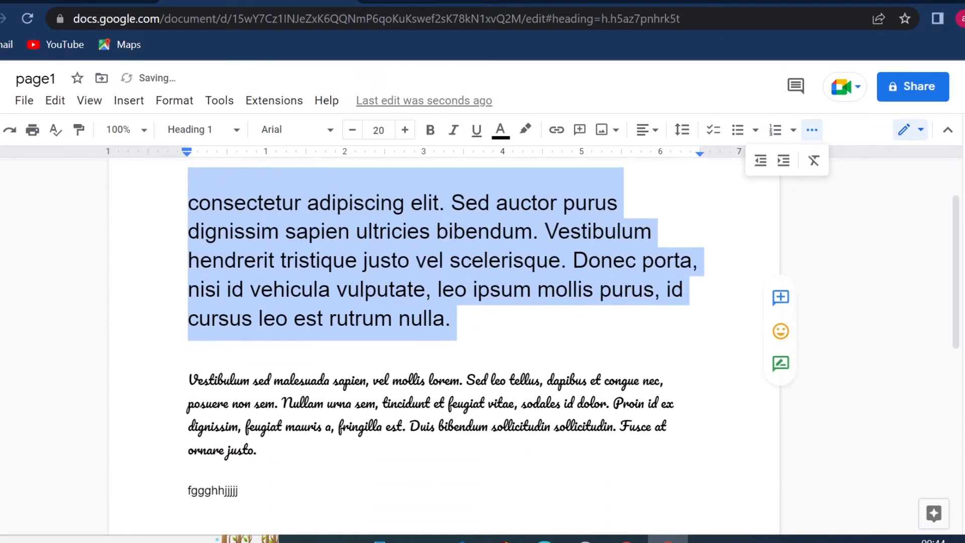
left_click(871, 278)
Check the Editing, Suggesting and Viewing mode options, and hide the document menus and show them again.
left_click(923, 132)
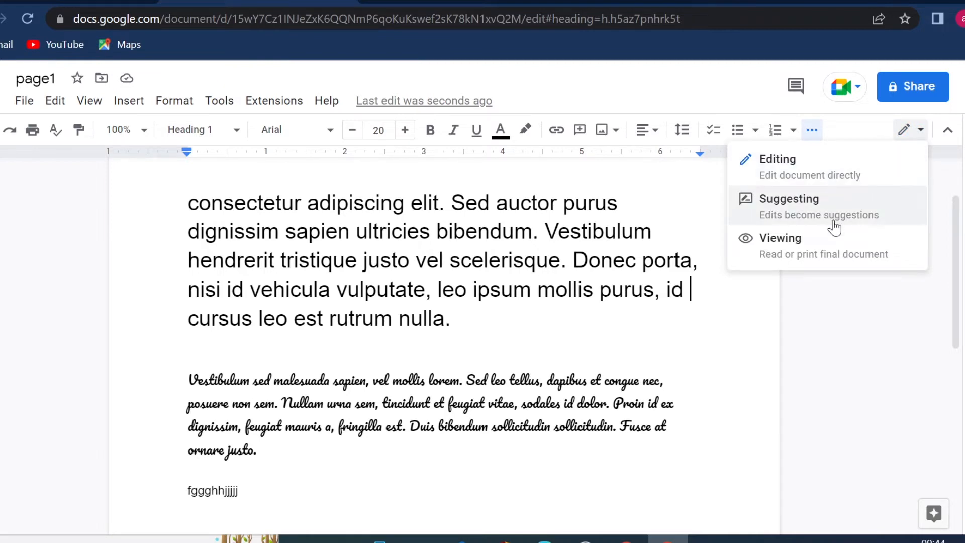
left_click(823, 259)
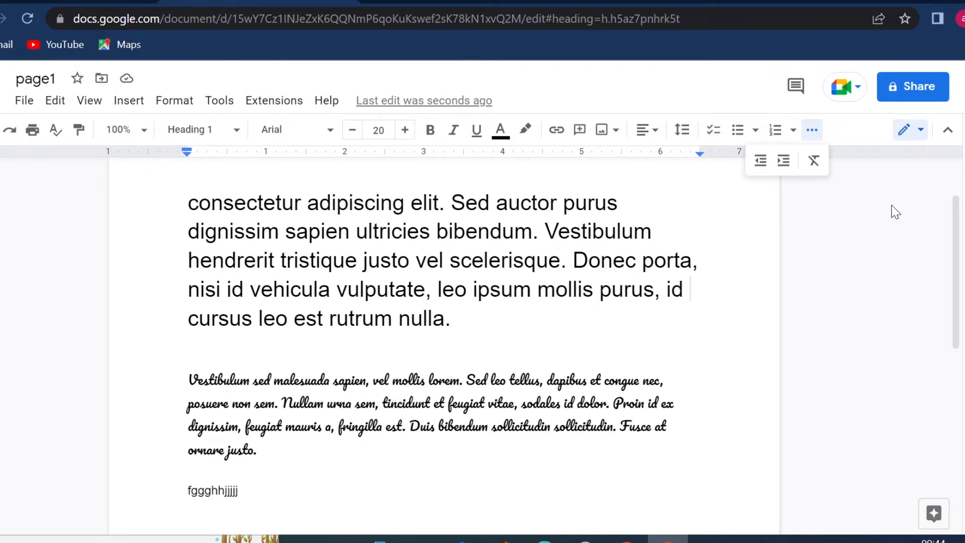
left_click(947, 129)
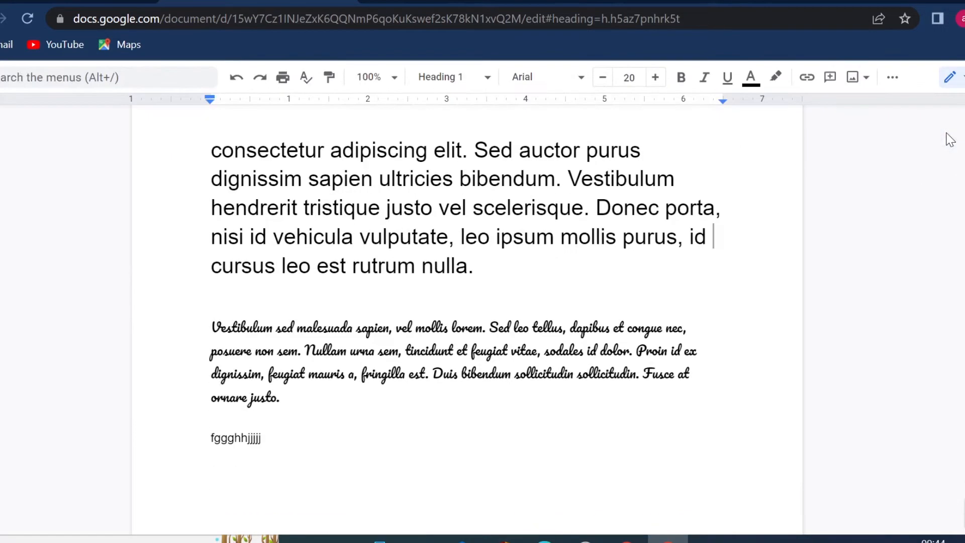
key("ctrl+shift+f")
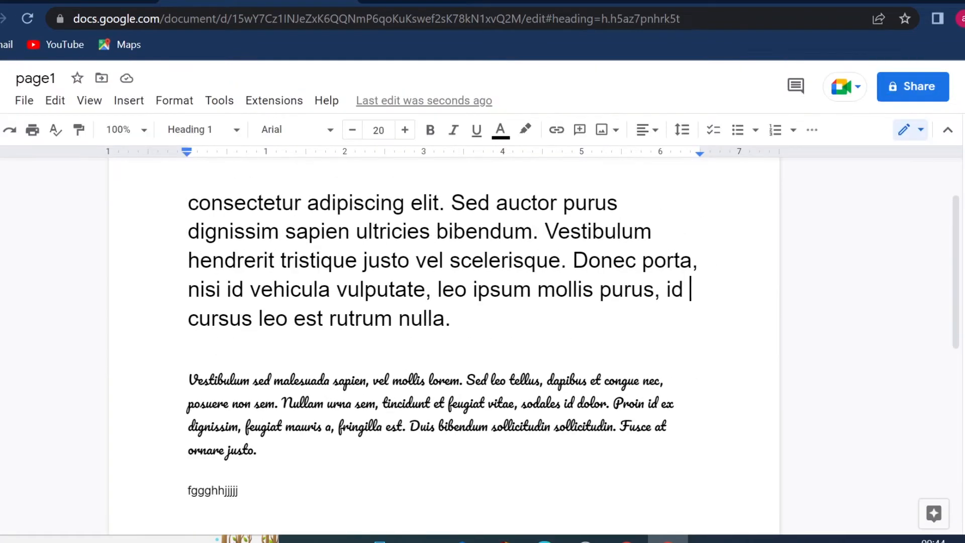
Review the document's version history with its highlighted changes and return to the document.
scroll(483, 347, "up", 1)
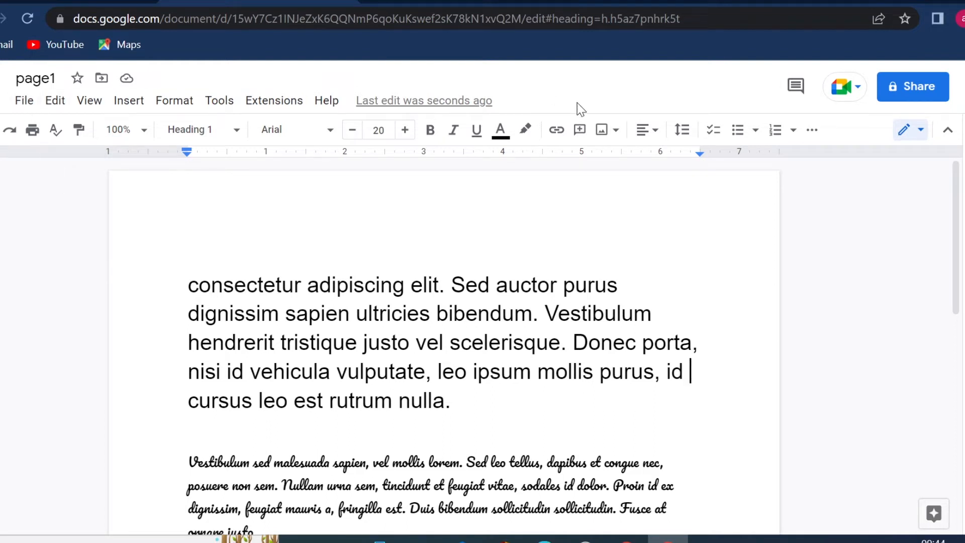
left_click(384, 103)
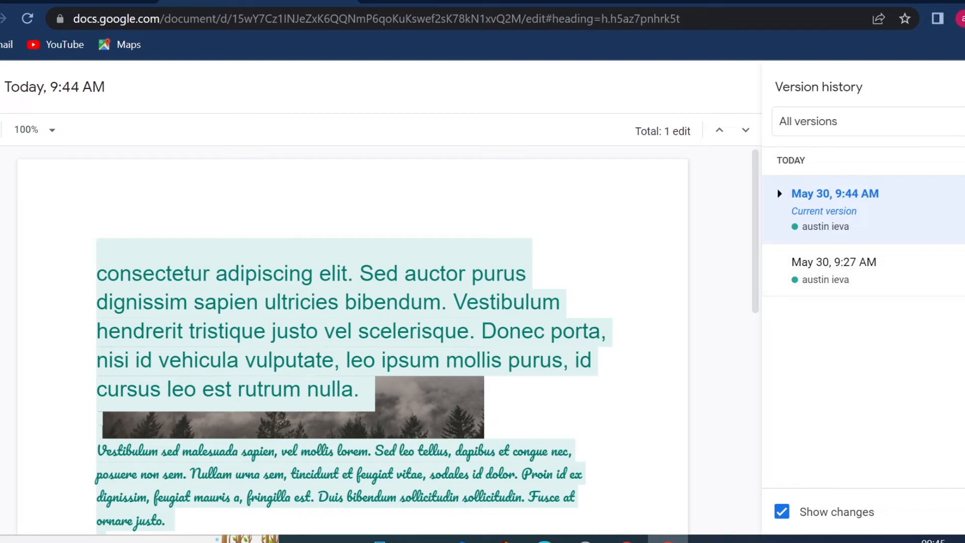
left_click(1, 87)
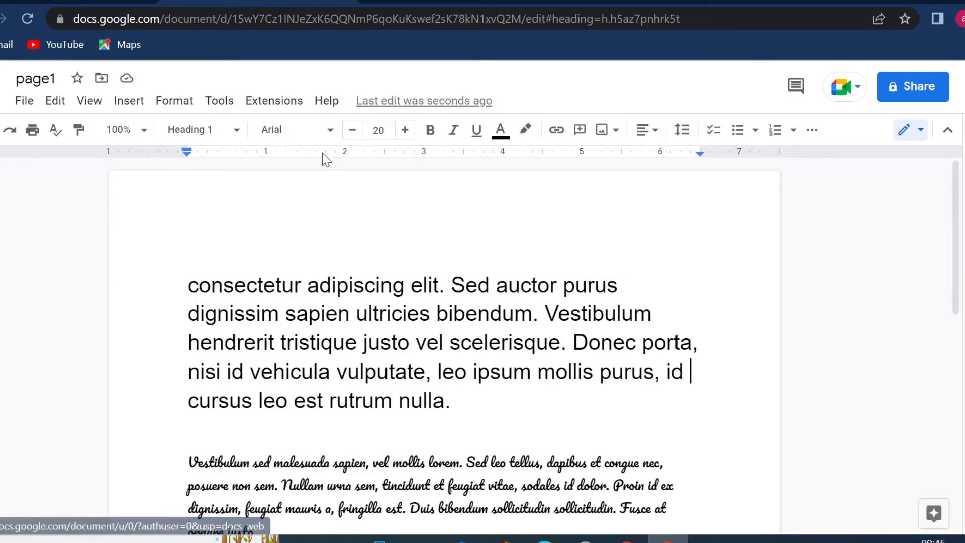
Open the template gallery and examine the available resume, letter, personal, work and sales templates.
left_click(31, 106)
mouse_move(38, 135)
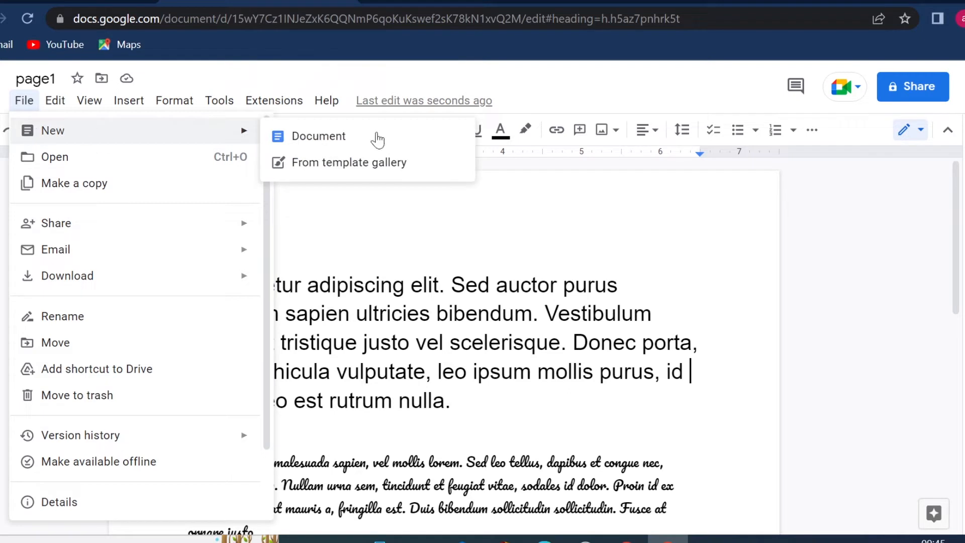
left_click(413, 168)
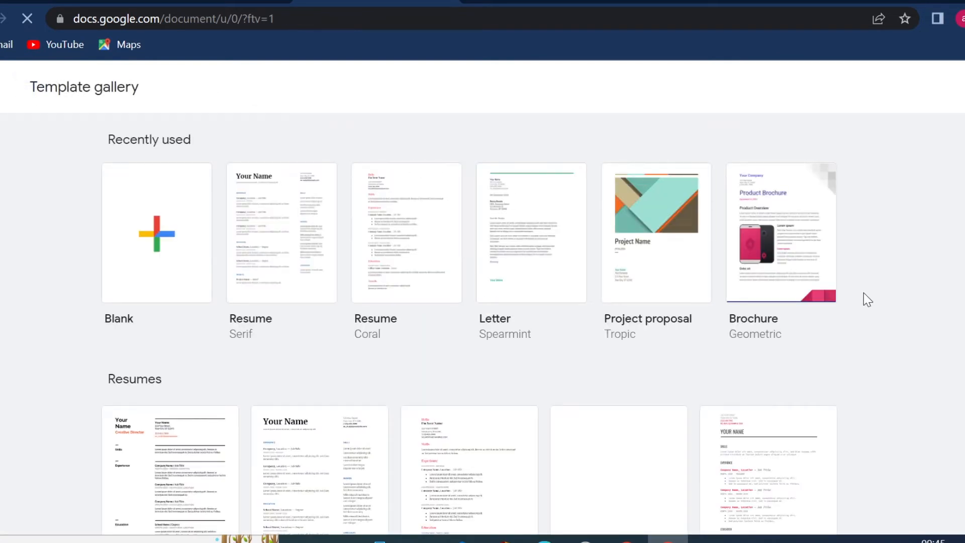
scroll(863, 293, "down", 2)
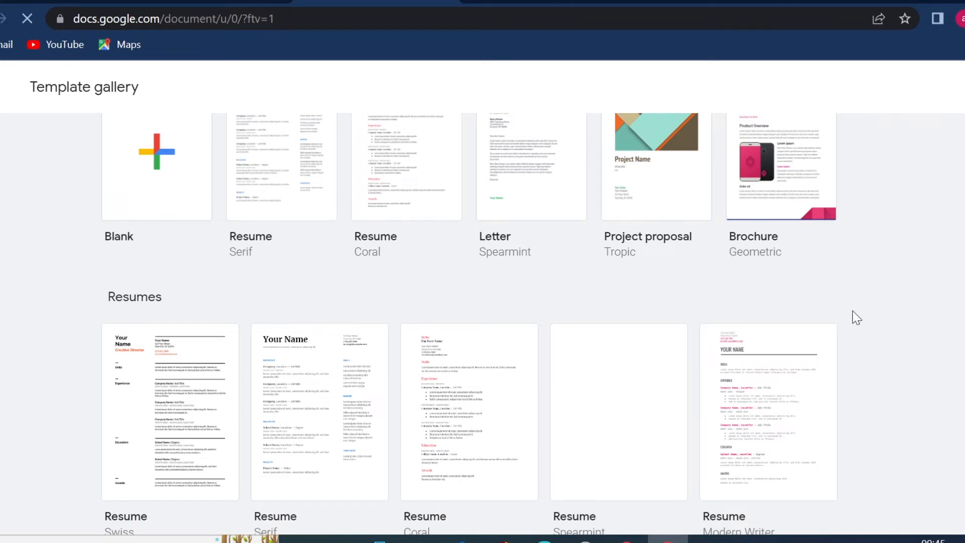
scroll(871, 347, "down", 2)
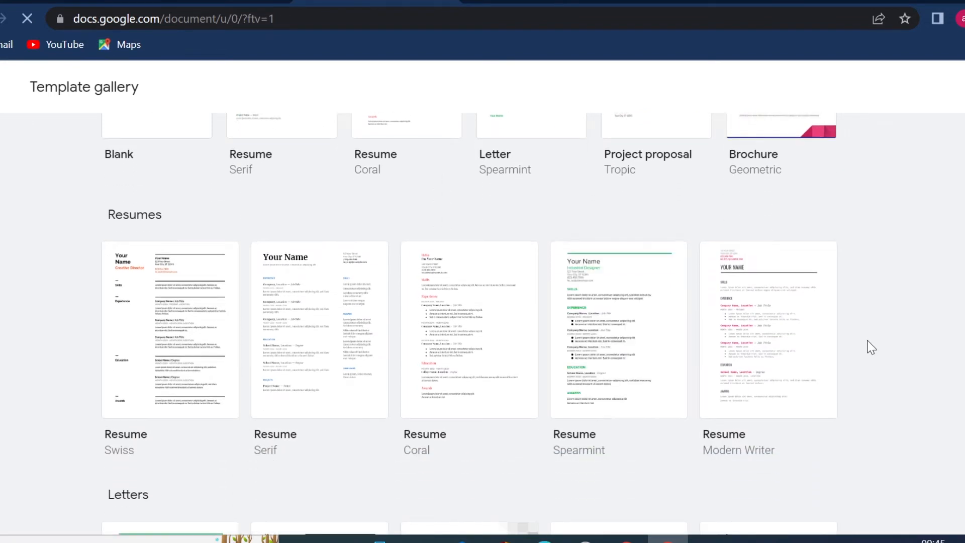
scroll(871, 346, "down", 4)
scroll(871, 347, "down", 4)
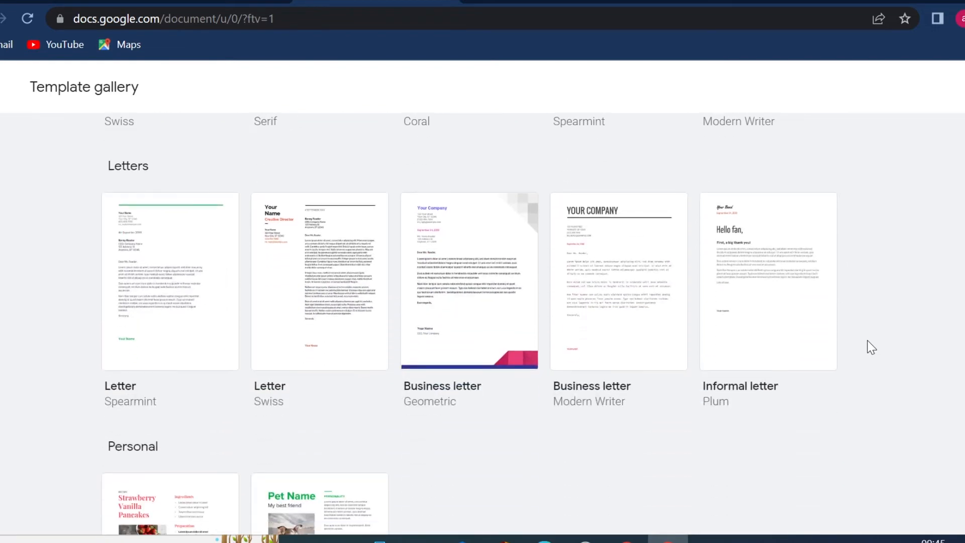
scroll(871, 346, "down", 6)
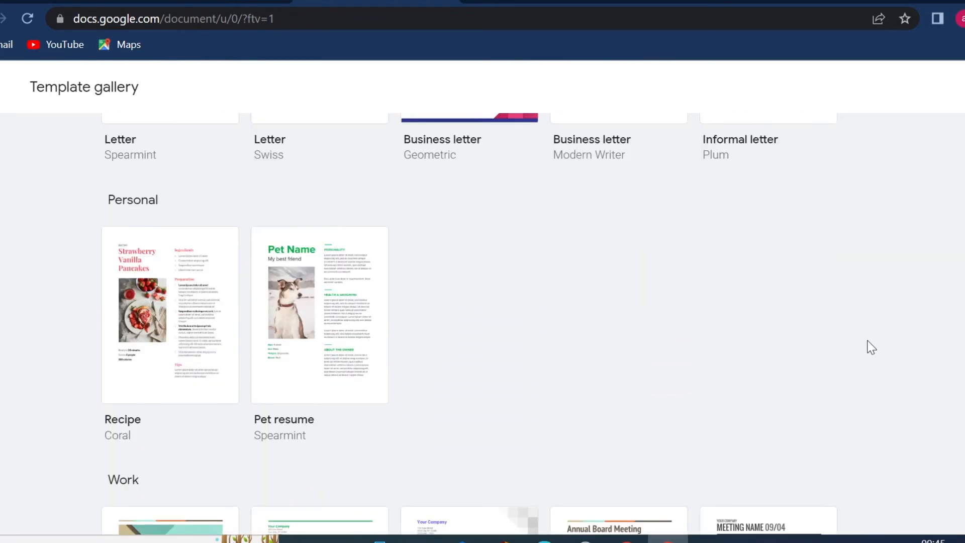
scroll(871, 347, "down", 7)
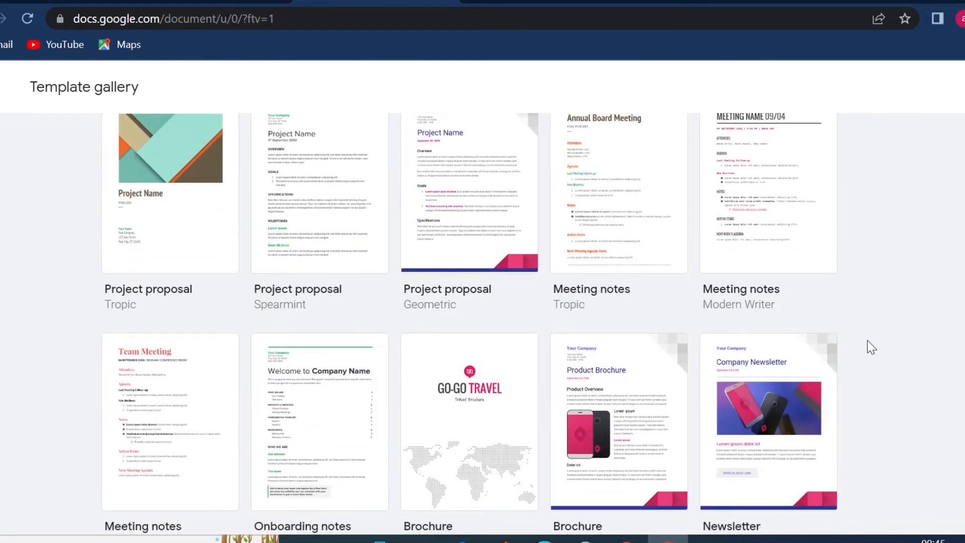
scroll(871, 347, "down", 12)
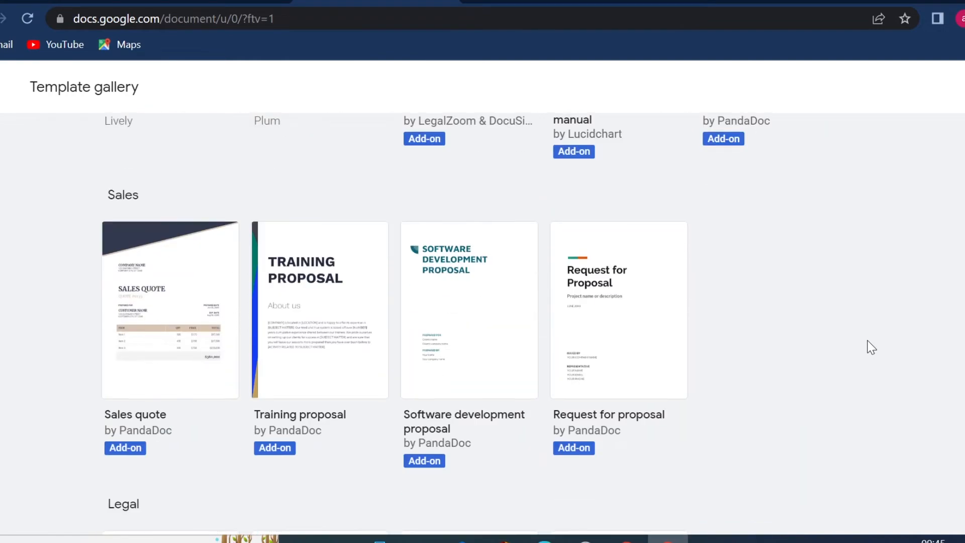
scroll(871, 347, "down", 14)
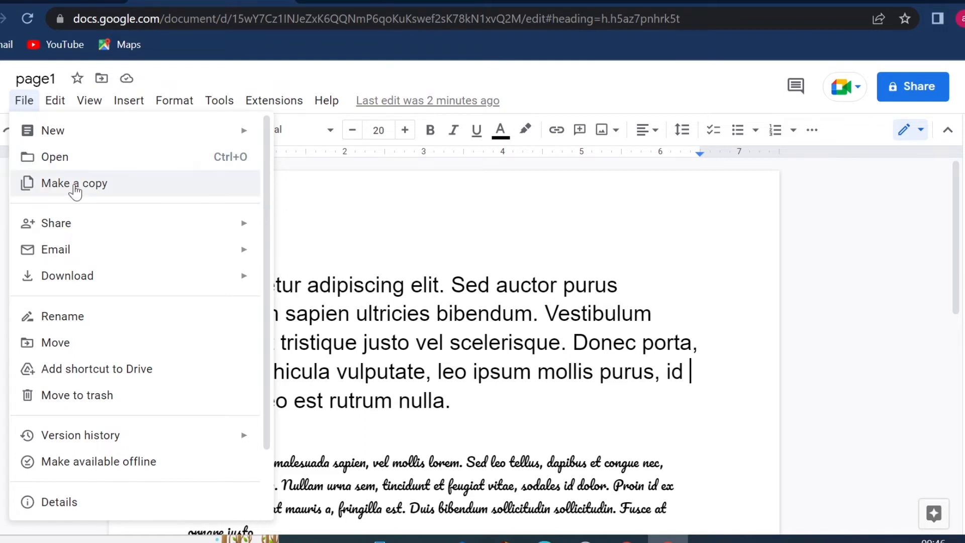
Share the document with the suggested contact as Editor, keeping Notify people enabled and leaving the message blank.
mouse_move(72, 225)
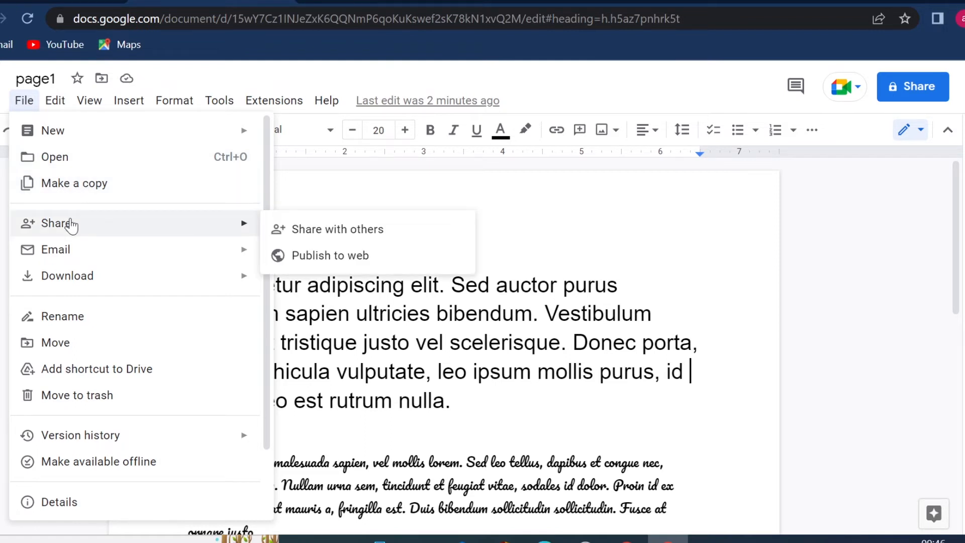
left_click(343, 230)
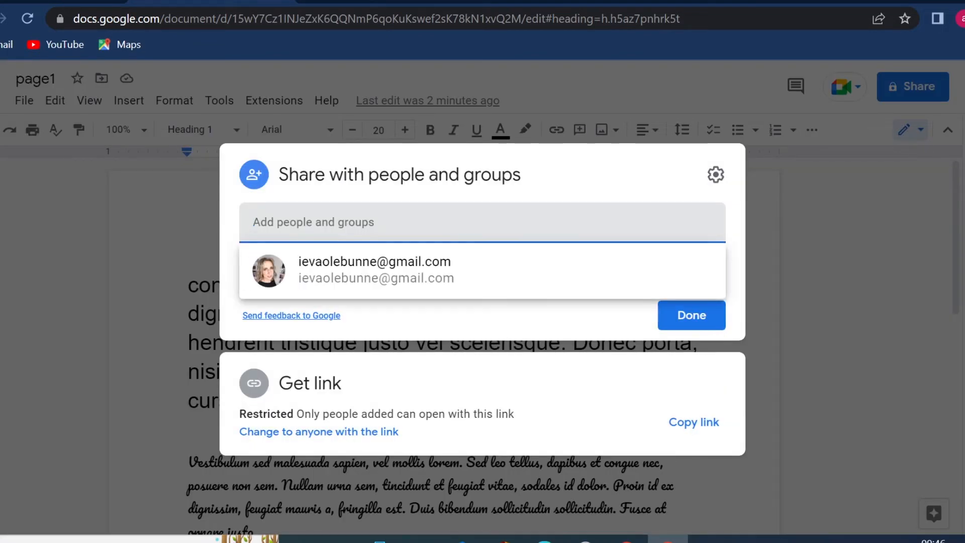
left_click(348, 271)
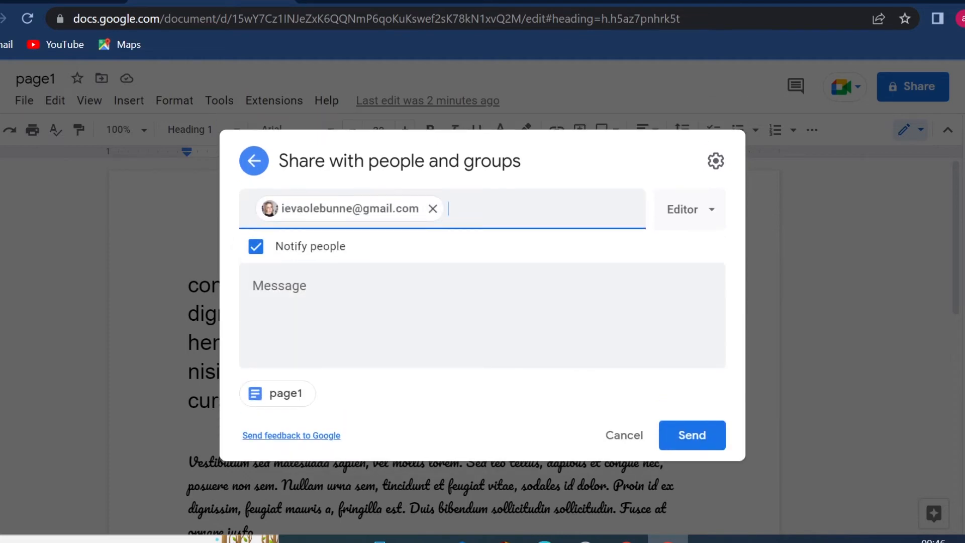
left_click(383, 307)
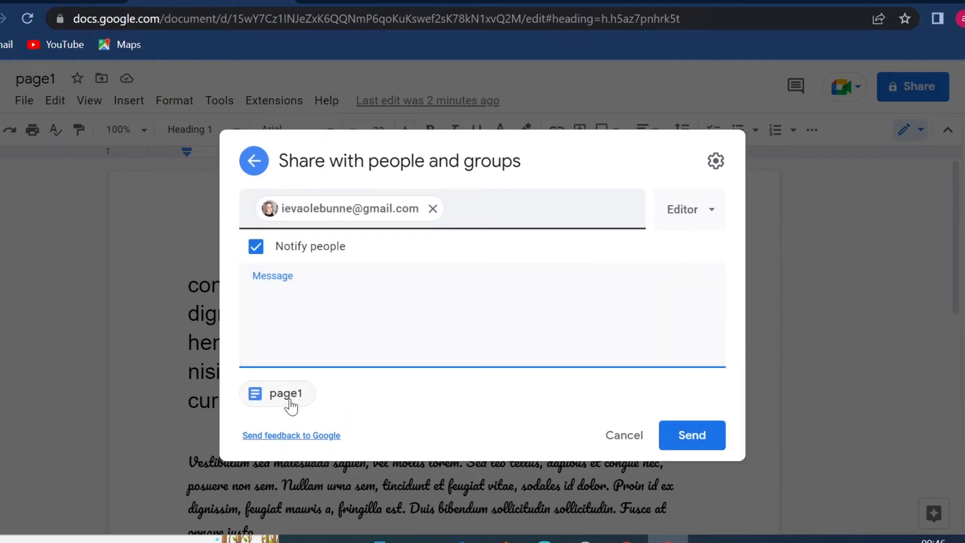
left_click(710, 218)
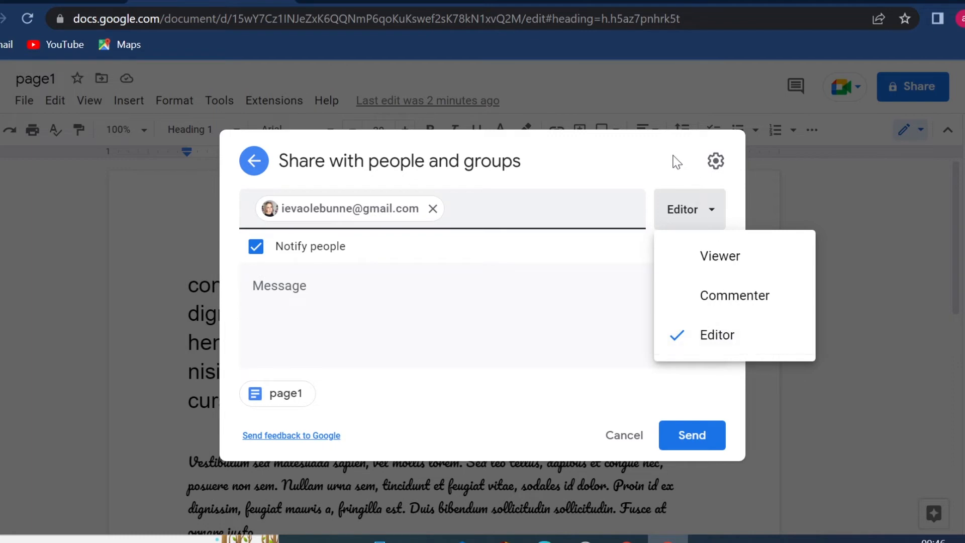
left_click(706, 354)
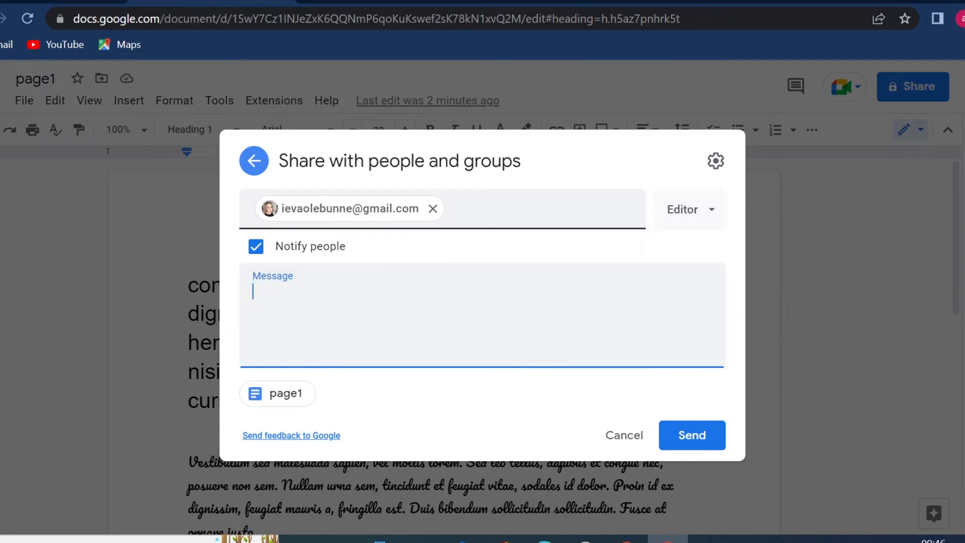
left_click(698, 442)
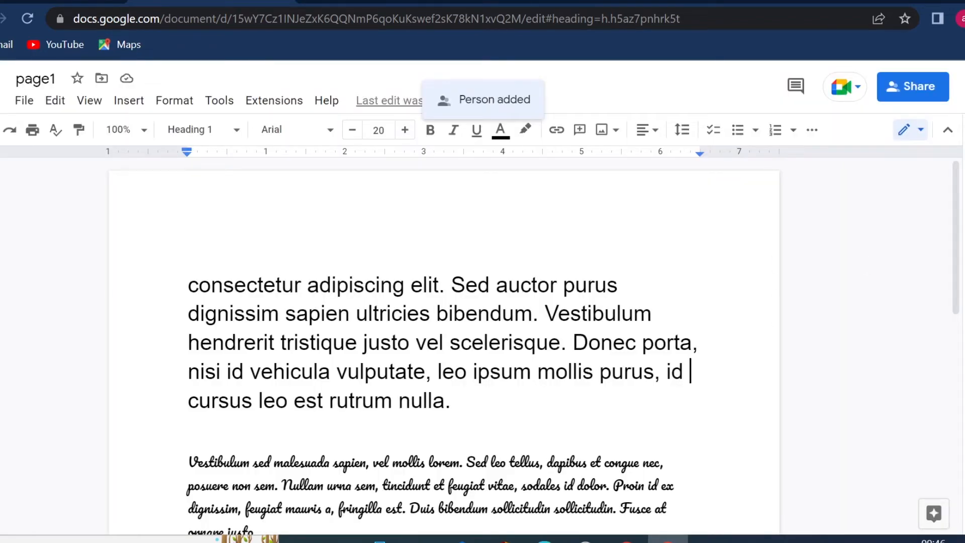
Check the document's email, download, rename and move options.
left_click(24, 103)
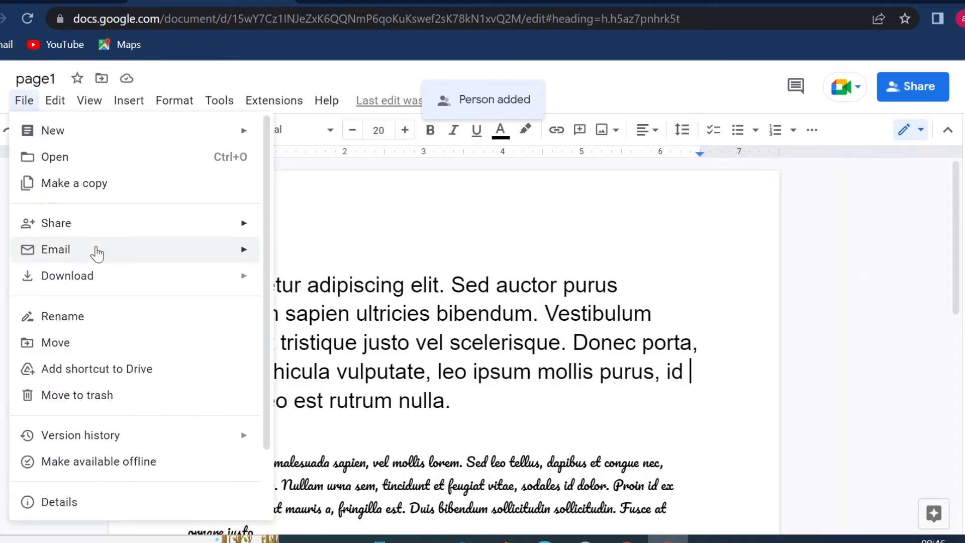
mouse_move(72, 254)
mouse_move(71, 275)
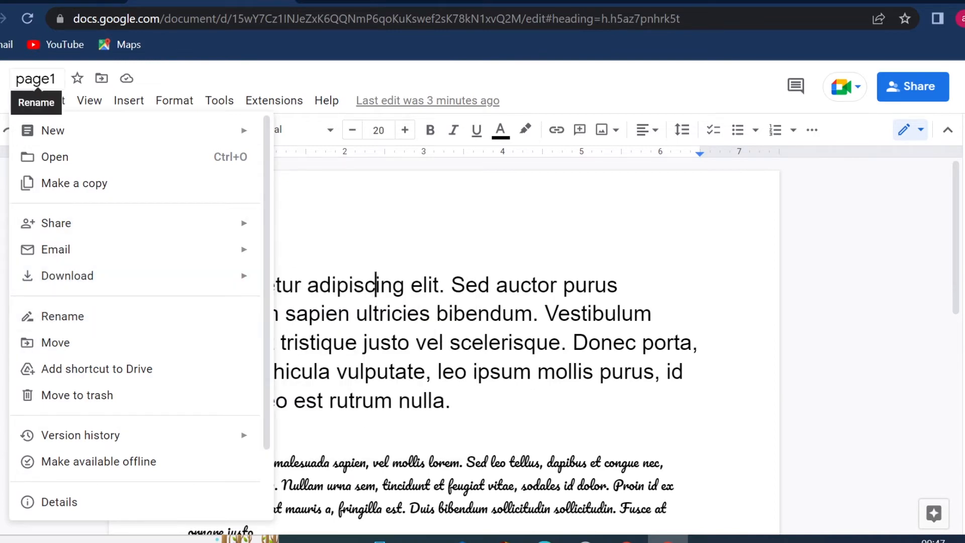
left_click(41, 79)
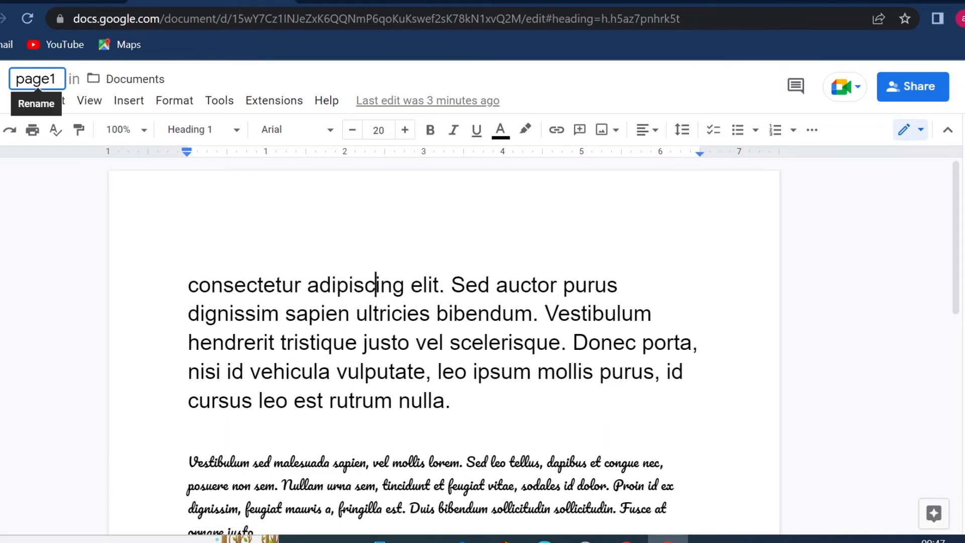
left_click(24, 102)
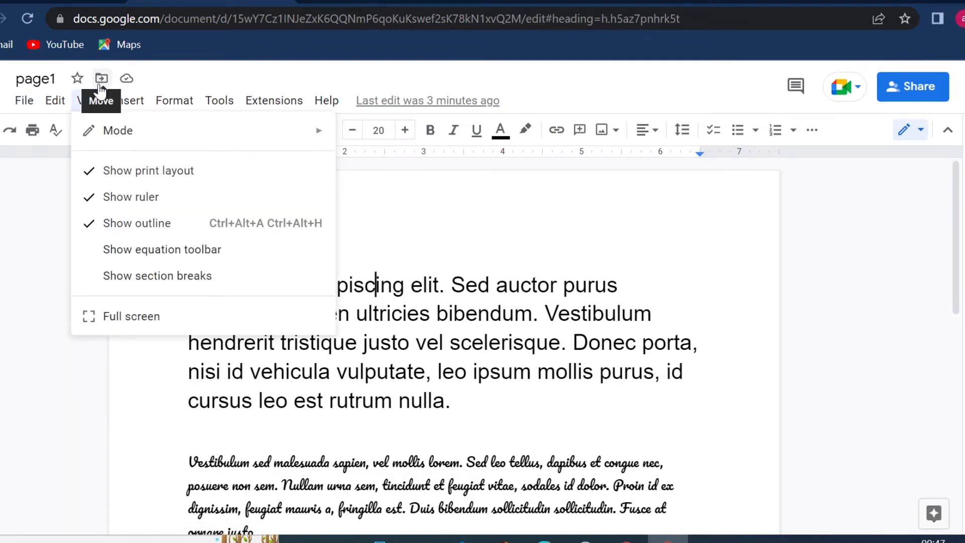
left_click(31, 164)
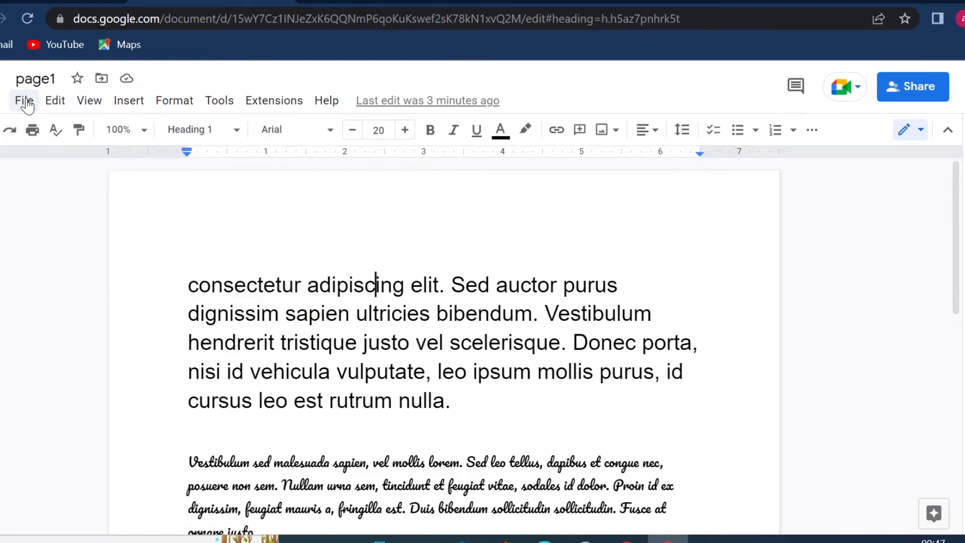
Make the document available offline by turning on offline access for all files.
left_click(25, 102)
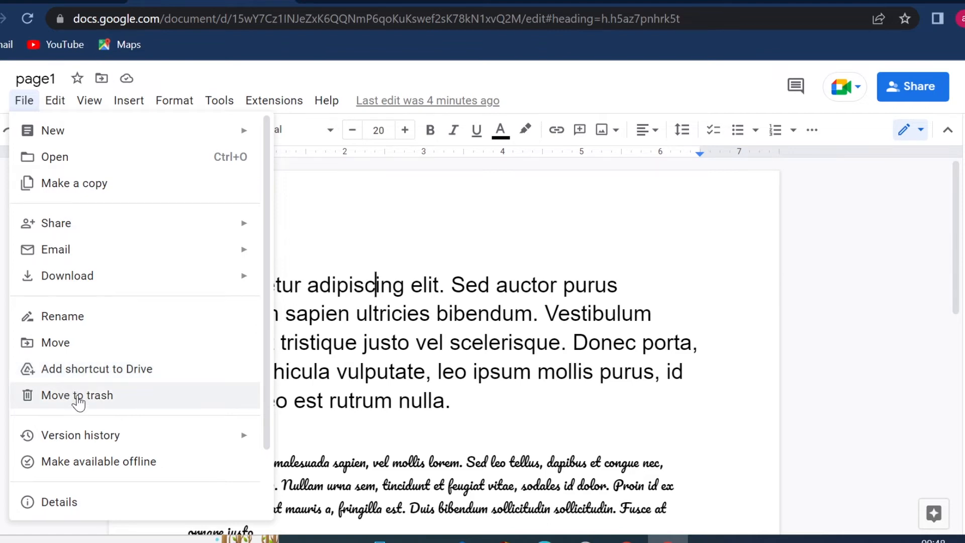
mouse_move(72, 446)
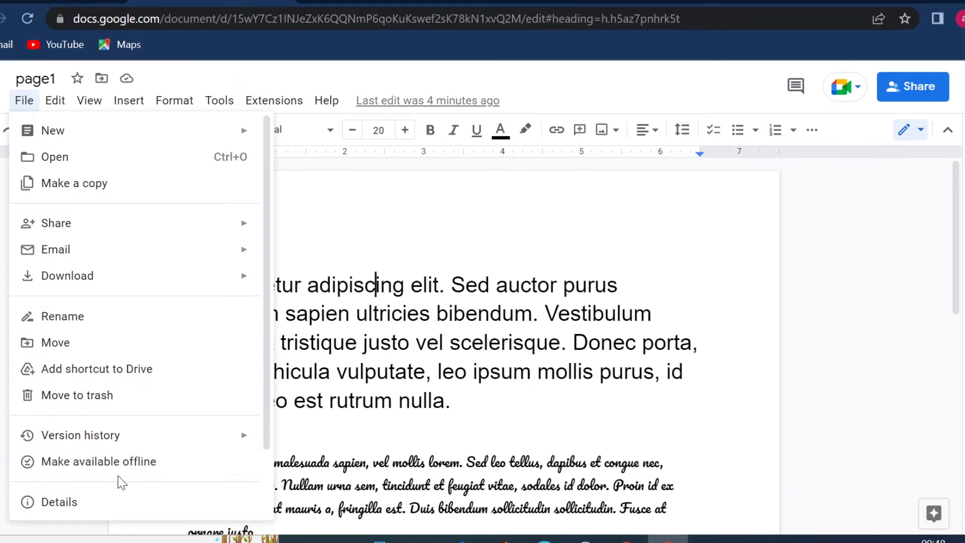
left_click(118, 460)
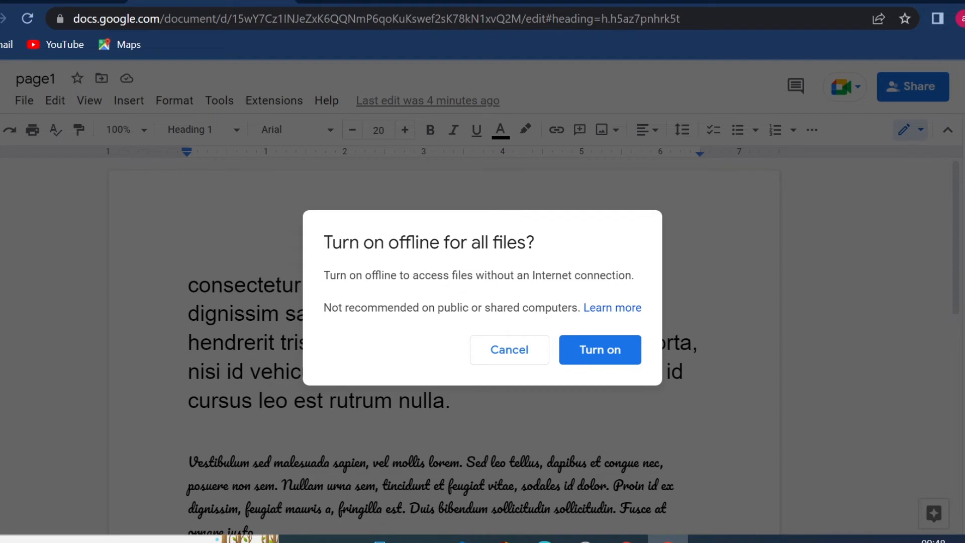
left_click_drag(323, 308, 578, 307)
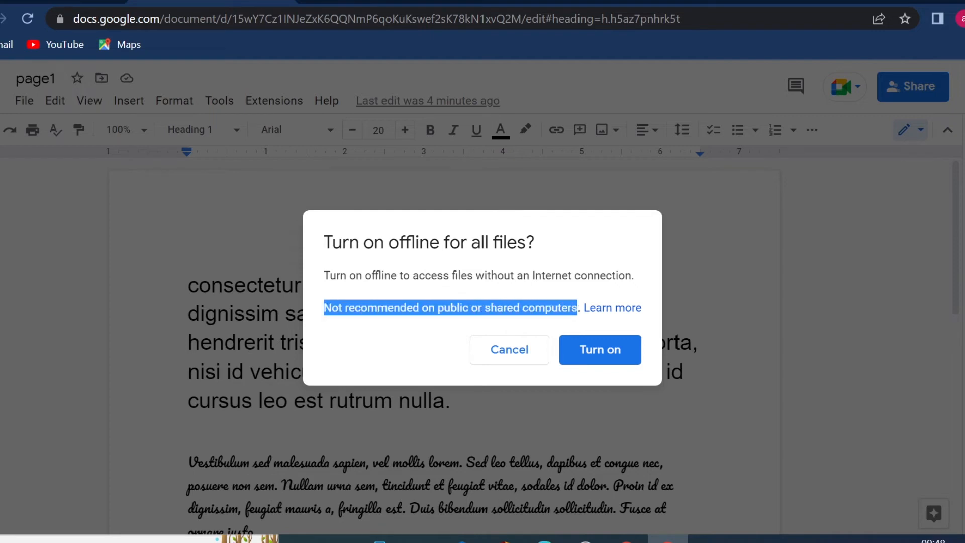
left_click(577, 309)
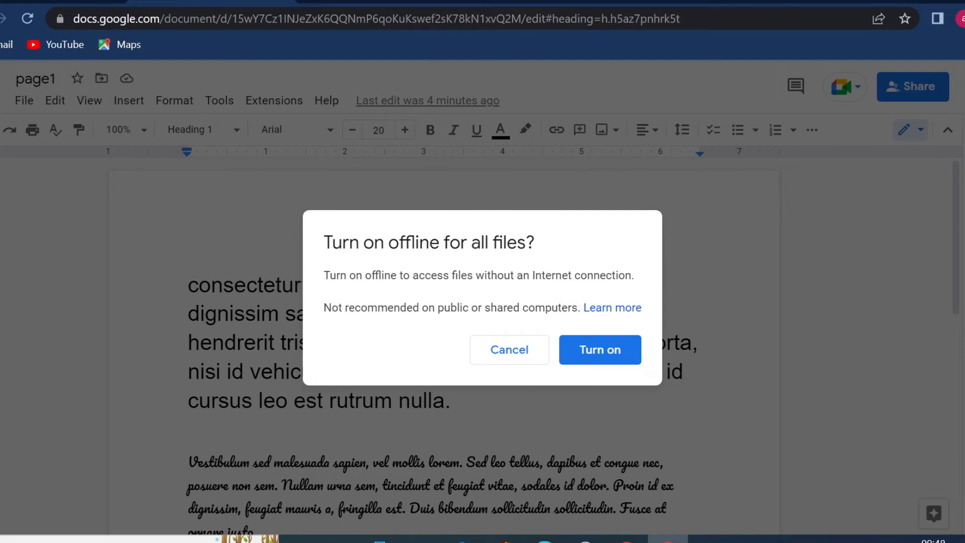
left_click(595, 360)
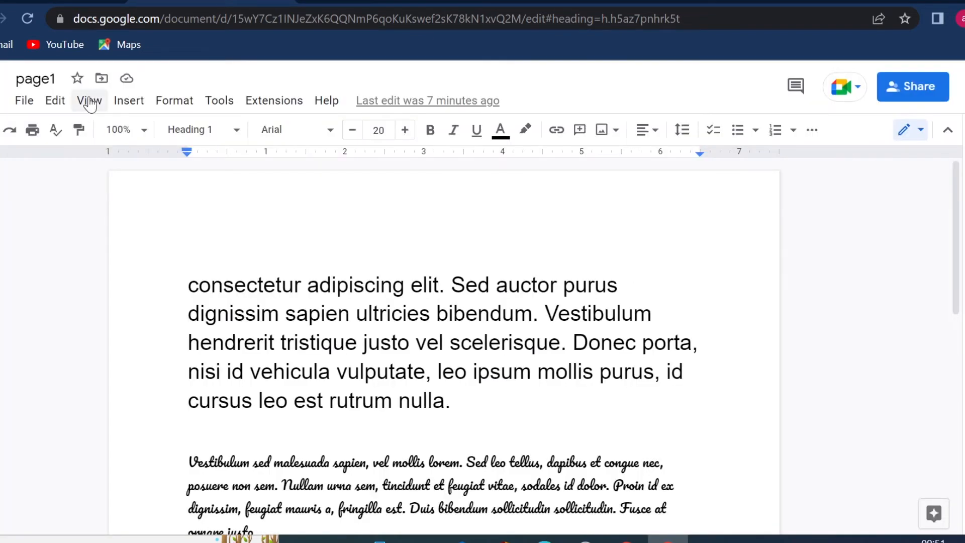
Check the view and image options, and insert a 6 x 5 table before the first paragraph's last line.
left_click(89, 102)
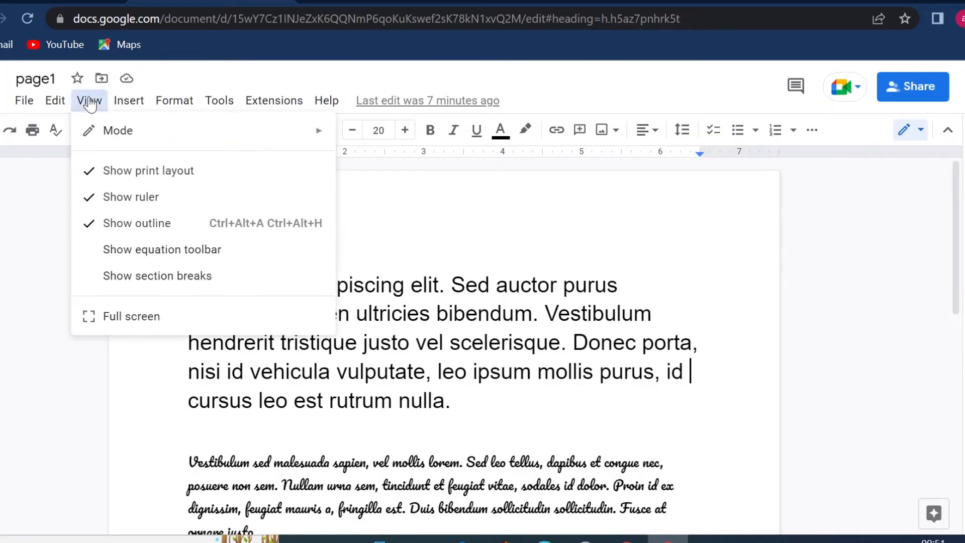
mouse_move(95, 130)
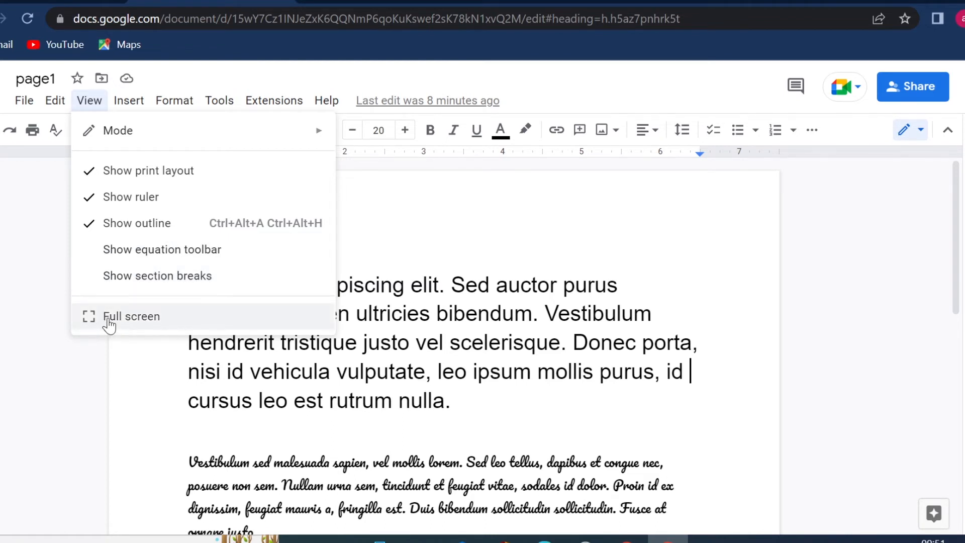
mouse_move(136, 108)
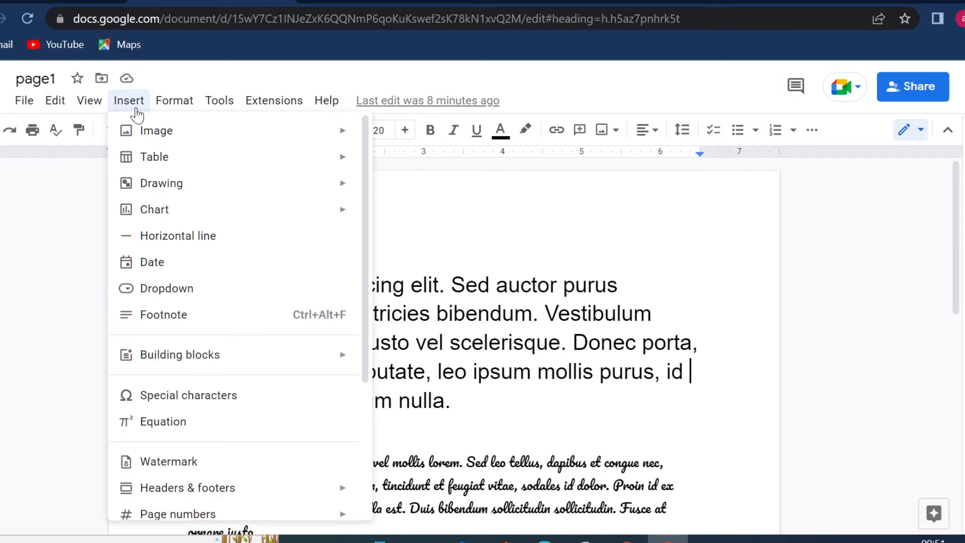
mouse_move(144, 132)
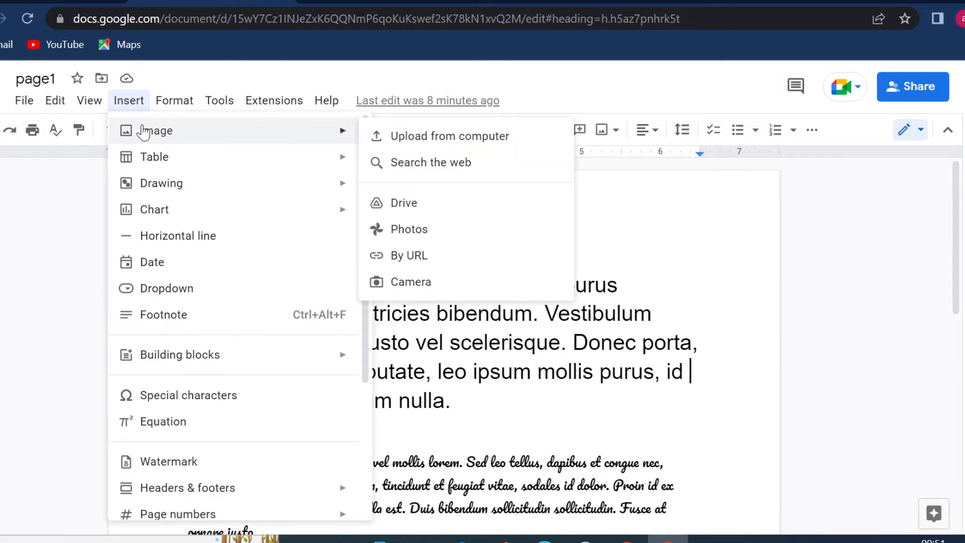
mouse_move(150, 158)
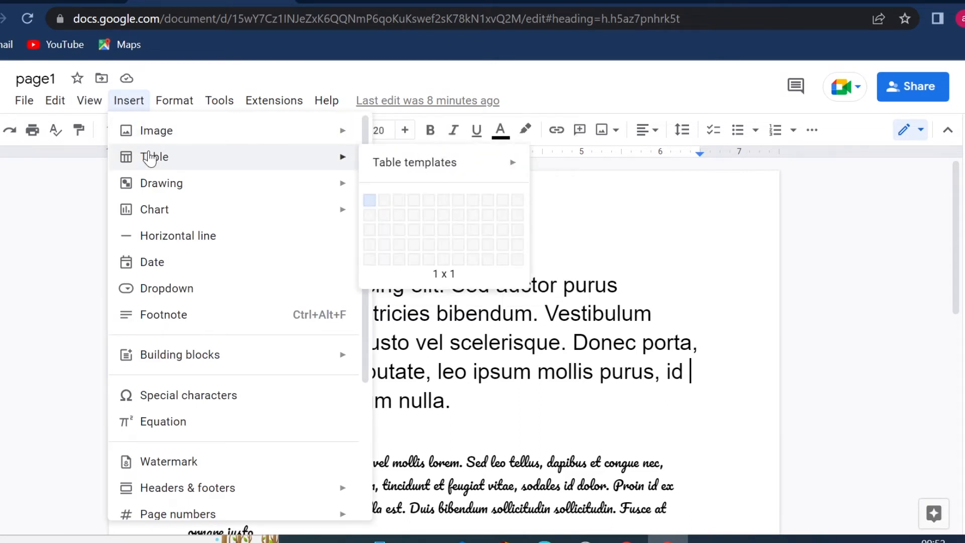
mouse_move(509, 165)
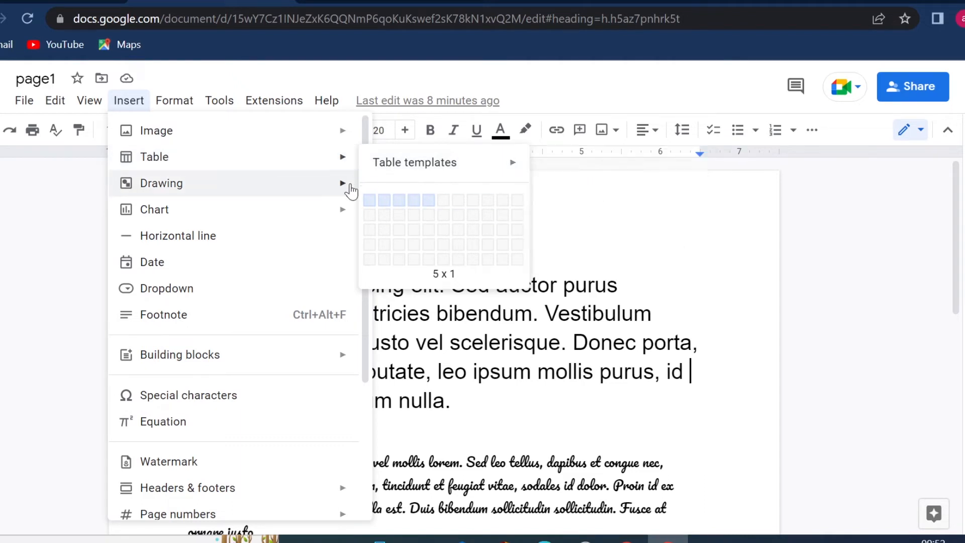
left_click(449, 264)
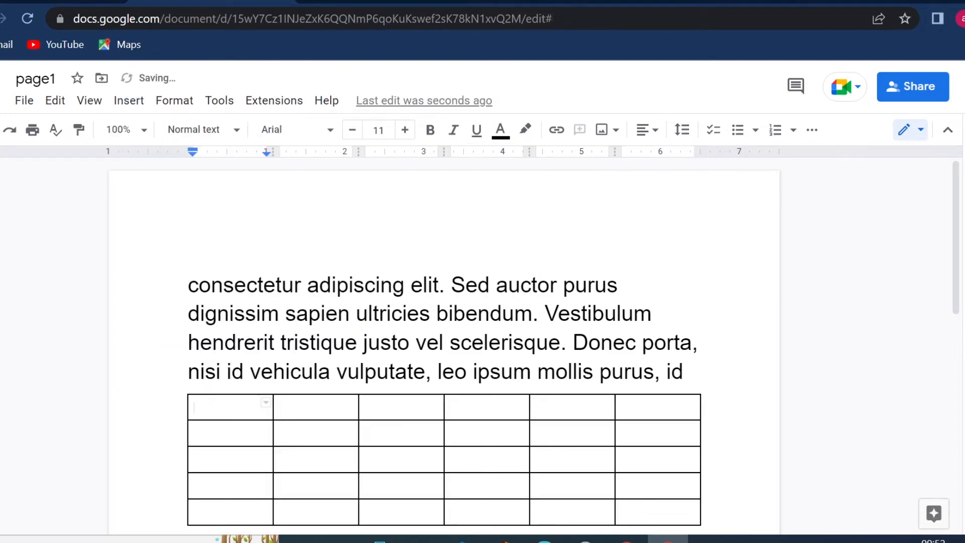
scroll(445, 265, "down", 5)
scroll(445, 326, "up", 3)
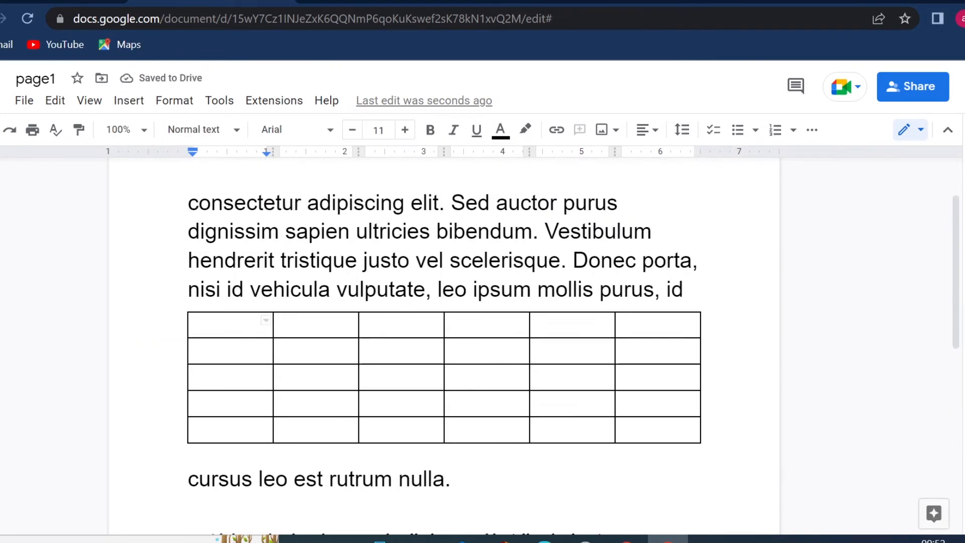
Check the drawing and chart options, and insert a horizontal line in the table's first cell.
left_click(129, 101)
mouse_move(174, 183)
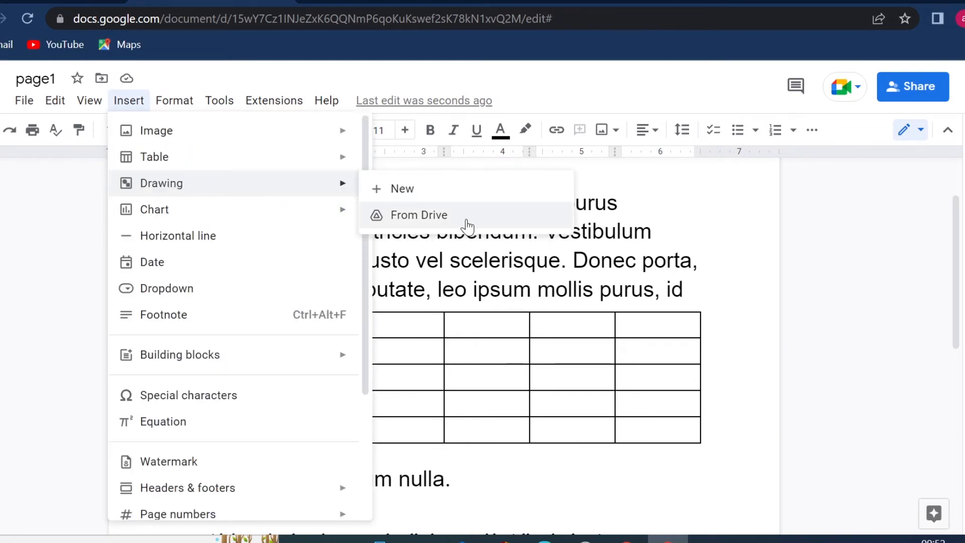
mouse_move(315, 220)
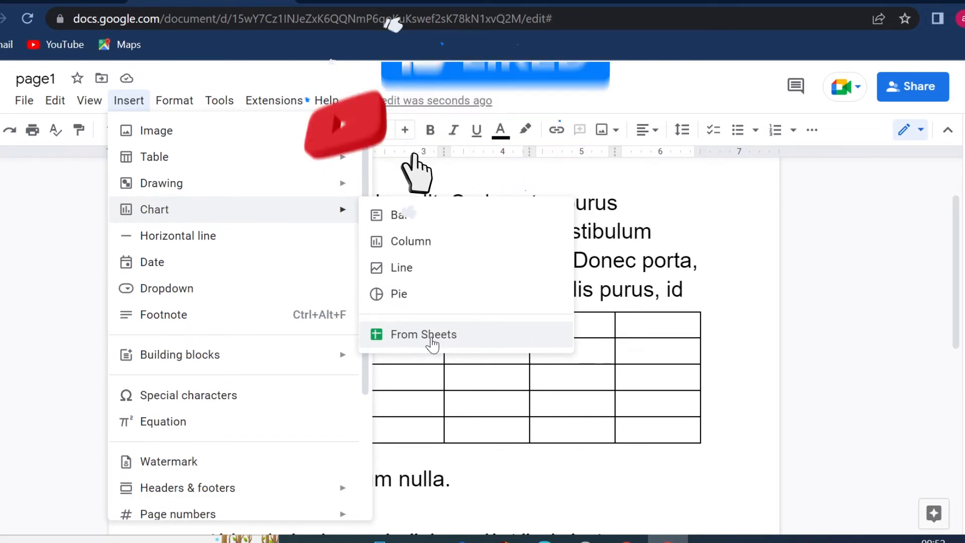
left_click(210, 238)
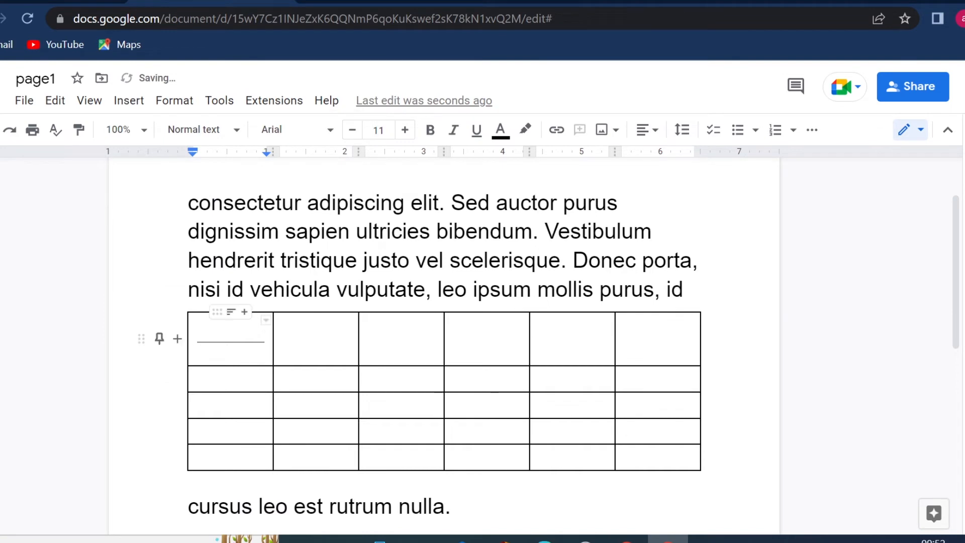
double_click(229, 343)
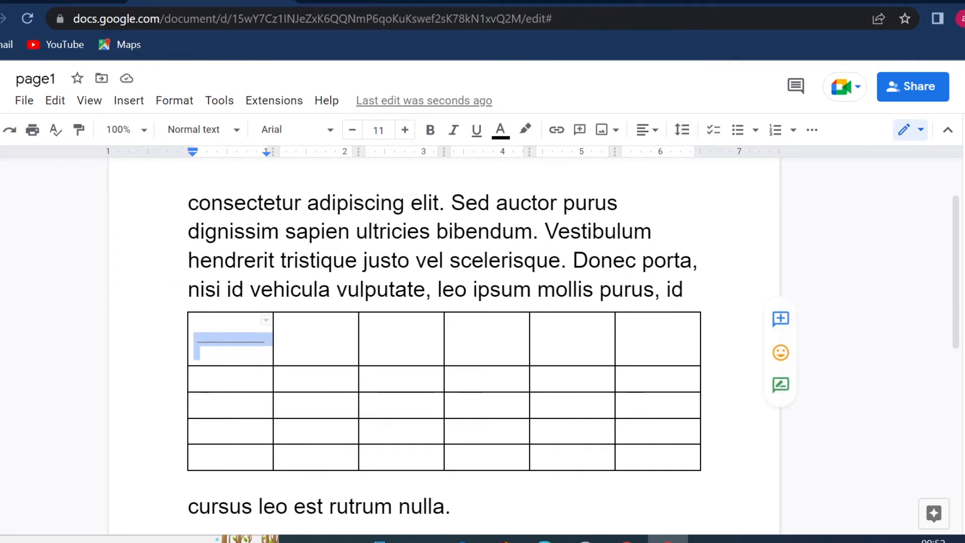
Split the first paragraph after "Vestibulum" and insert a horizontal line at the break.
left_click(659, 232)
key("Return")
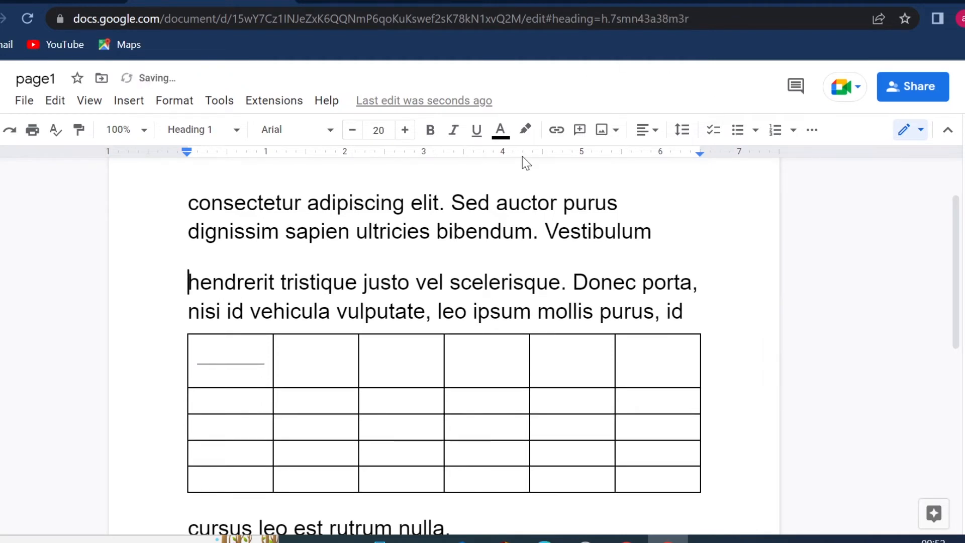
left_click(268, 282)
left_click(218, 231)
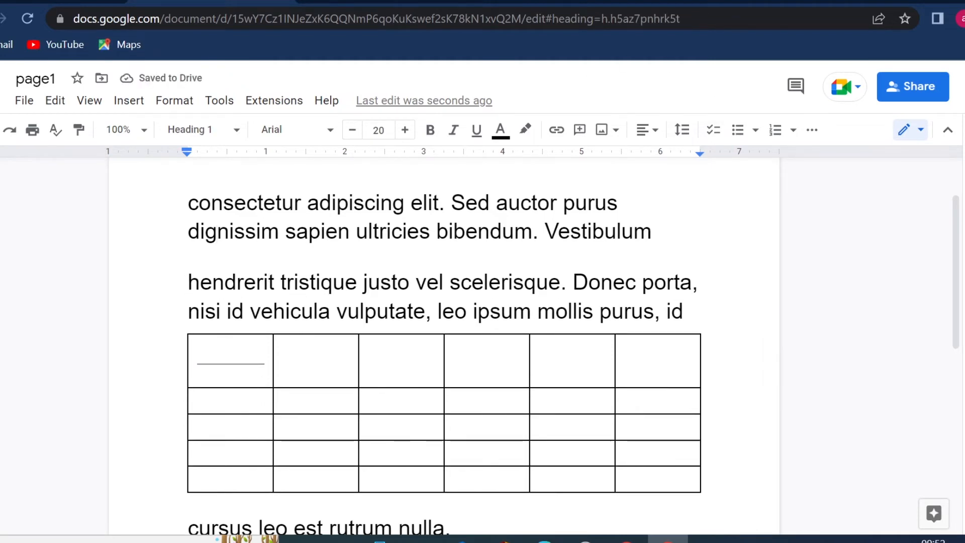
left_click(659, 231)
left_click(129, 101)
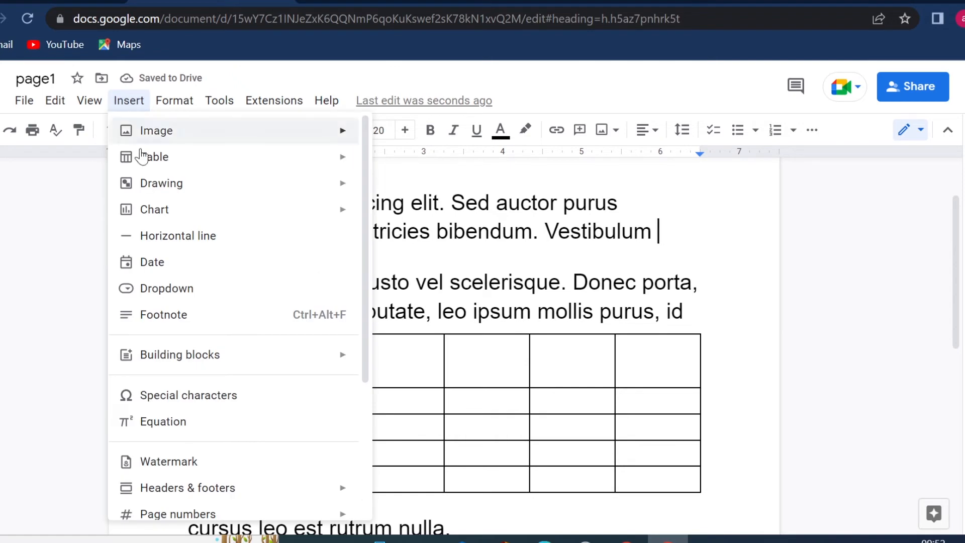
left_click(170, 236)
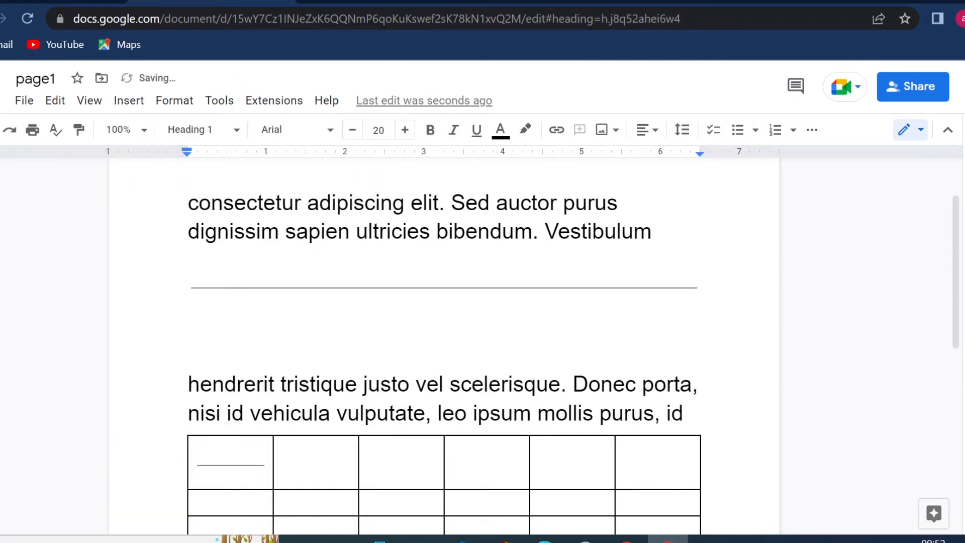
Insert the date May 30, 2022 on the line below the full-width horizontal line.
left_click(129, 102)
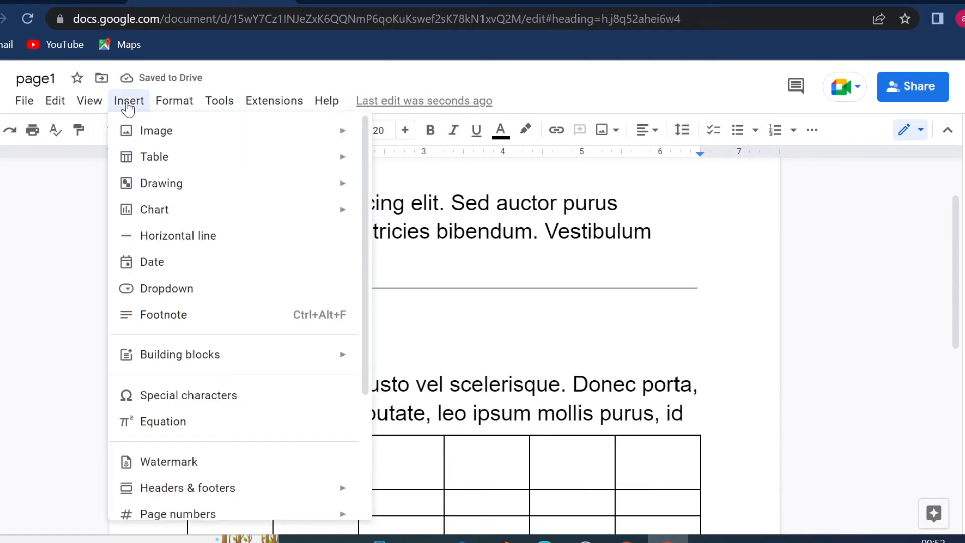
left_click(165, 268)
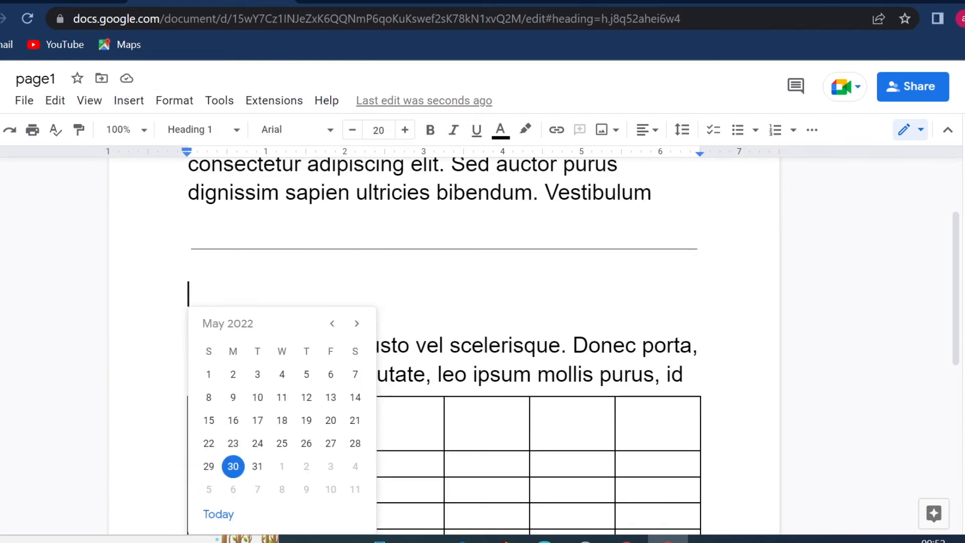
left_click(240, 469)
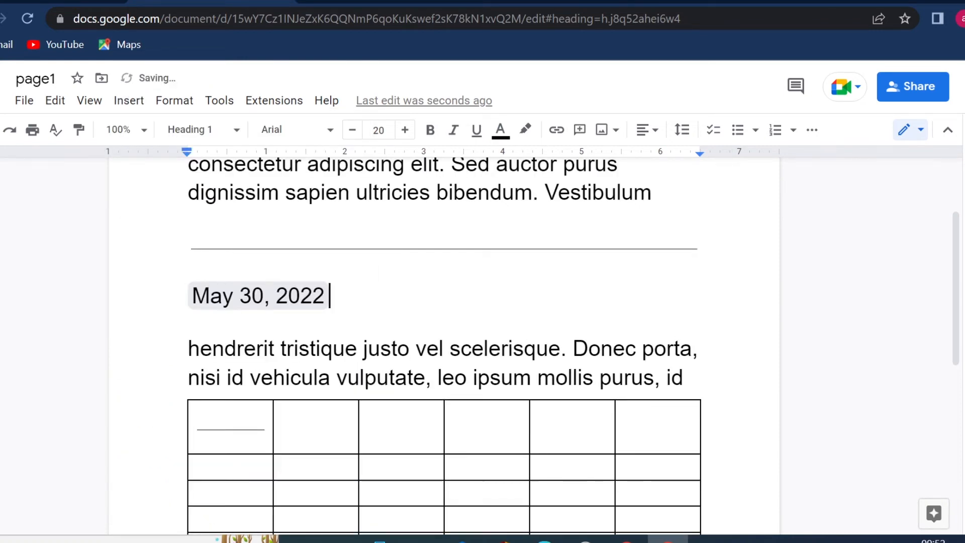
Start a new custom dropdown after the date and name its template Status.
left_click(126, 103)
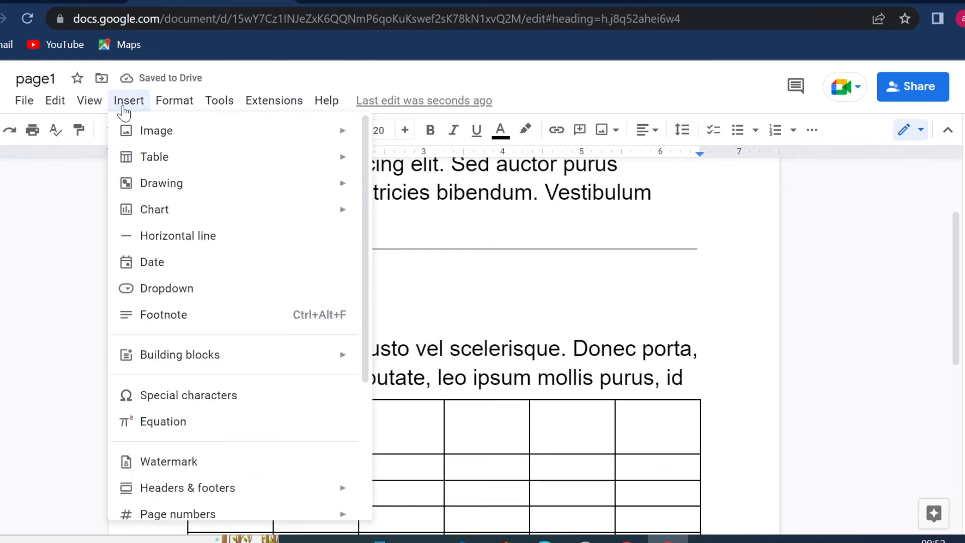
left_click(198, 291)
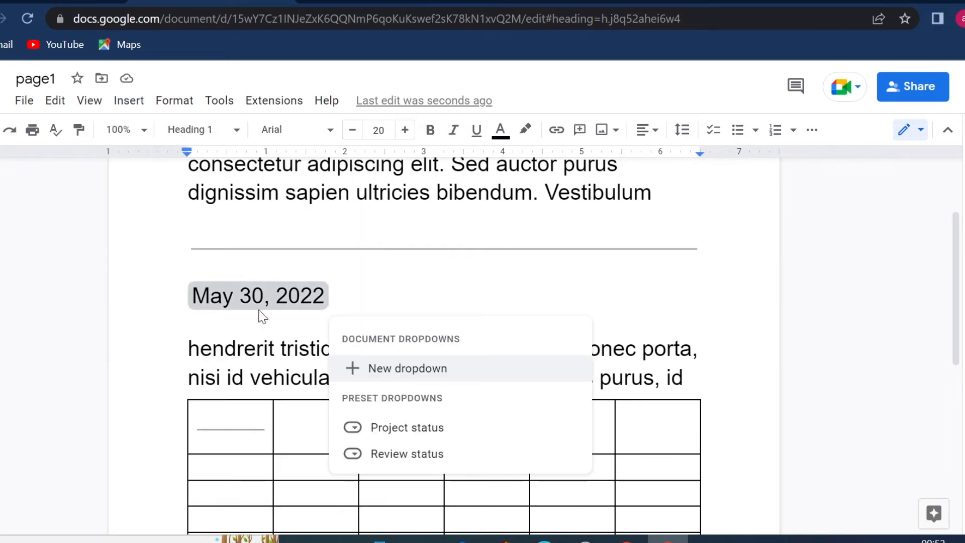
left_click(433, 372)
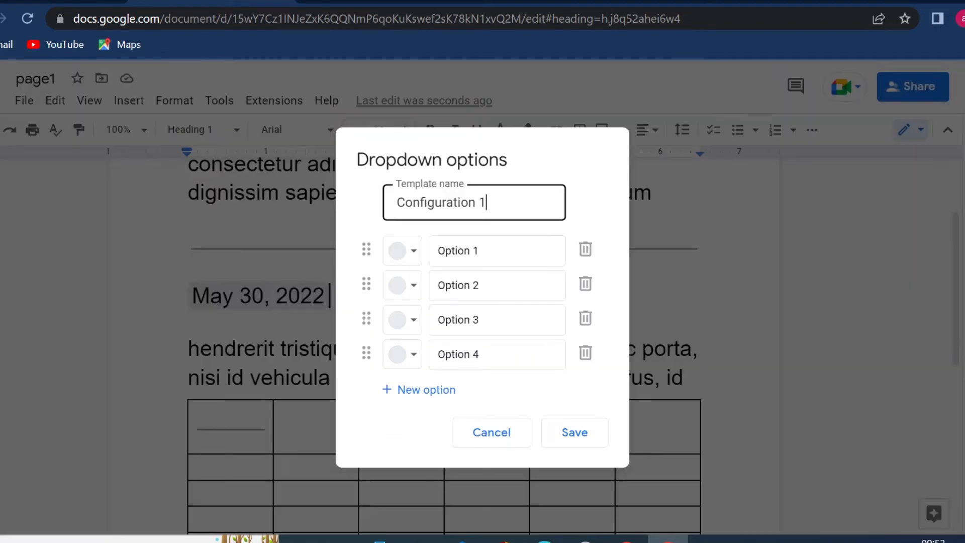
left_click_drag(486, 202, 373, 205)
type("Status")
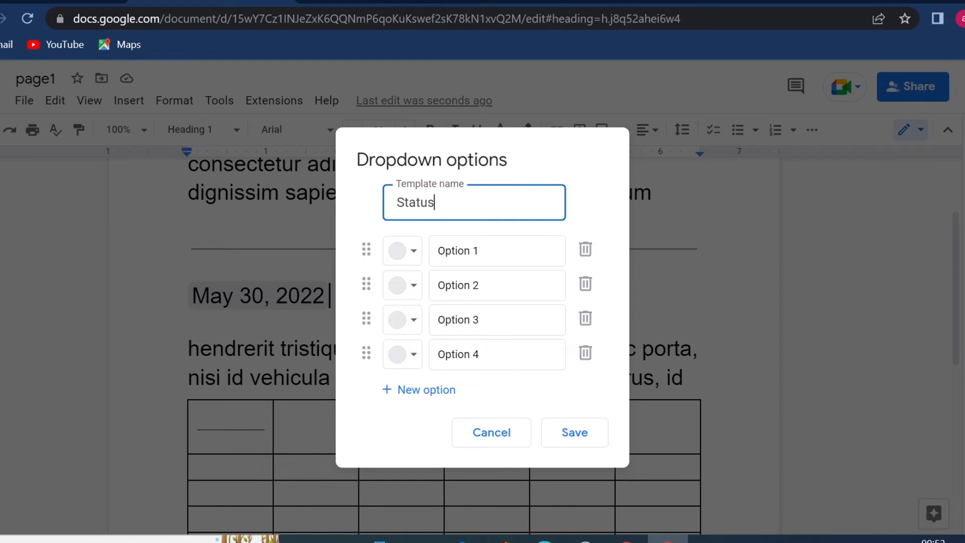
Color the four dropdown options dark red, light green, light orange and dark blue, in that order.
left_click(417, 259)
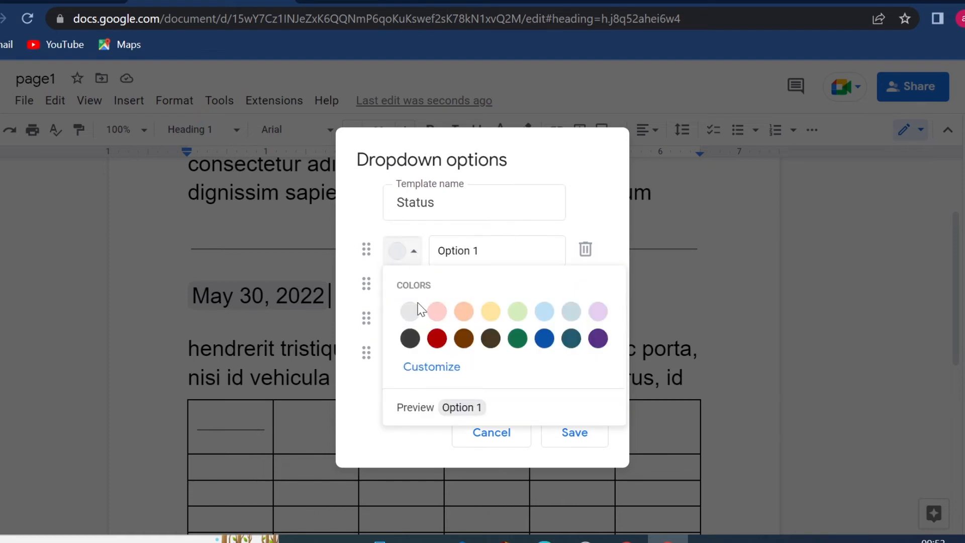
left_click(437, 338)
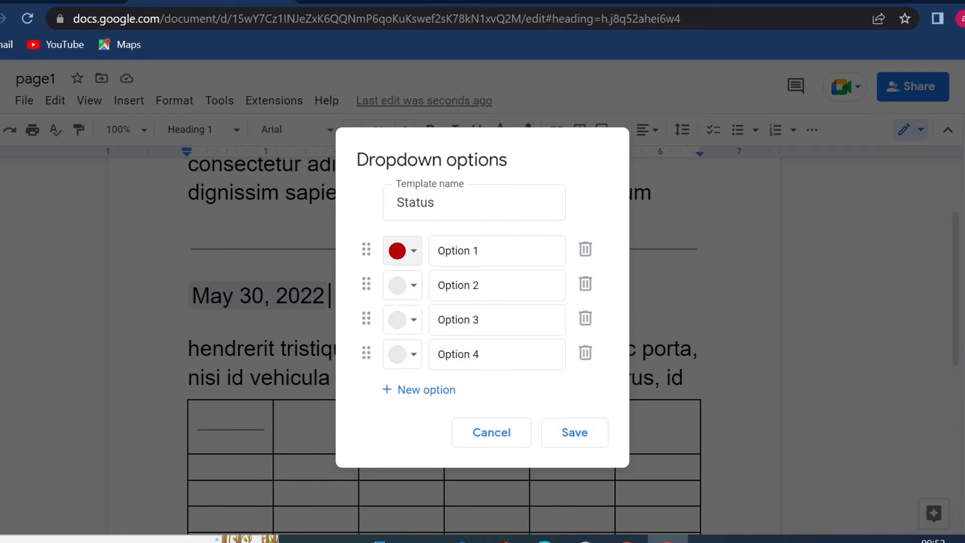
left_click(414, 286)
left_click(518, 346)
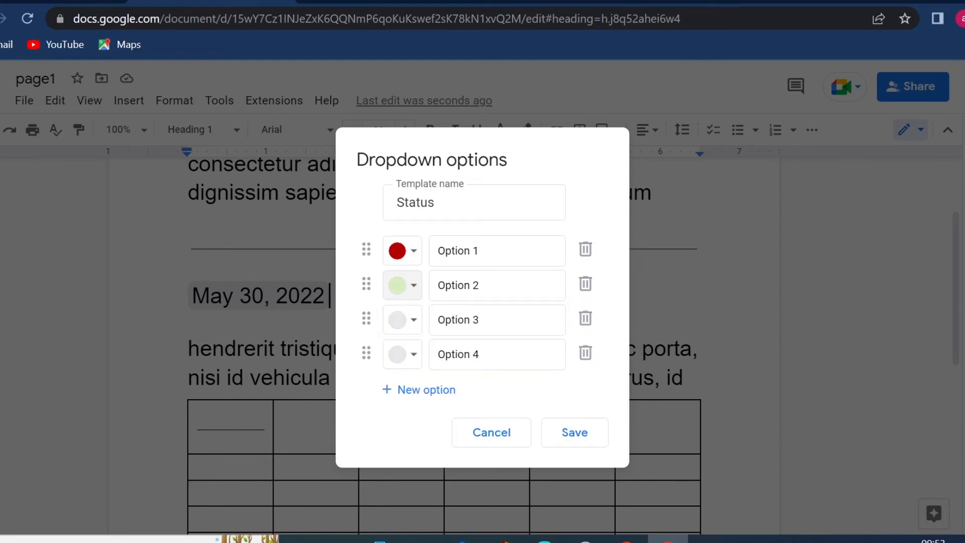
left_click(412, 320)
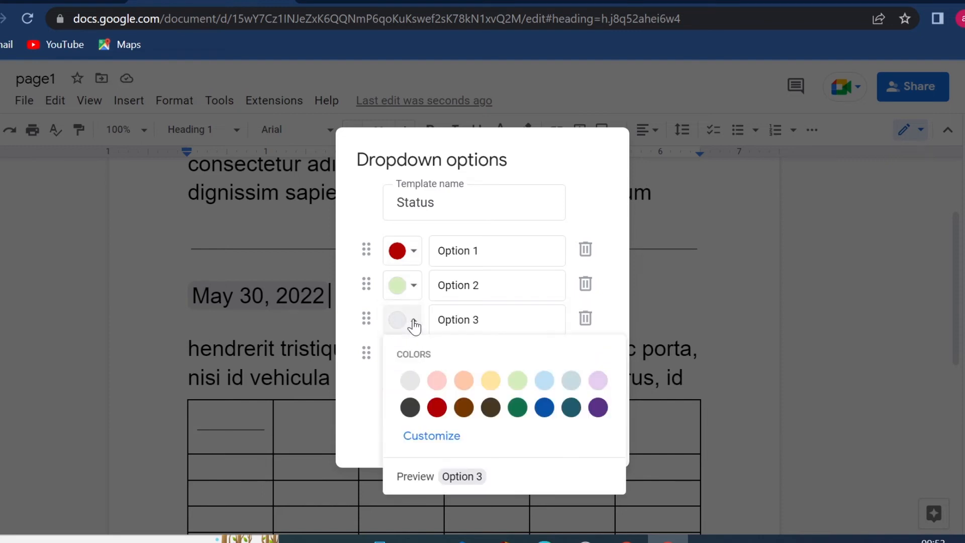
left_click(461, 380)
left_click(412, 358)
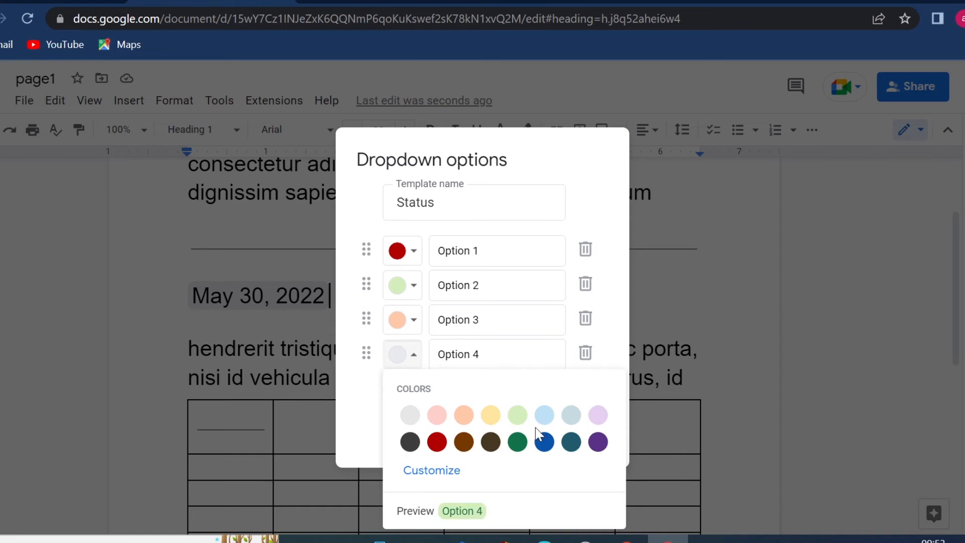
left_click(545, 439)
Rename the four dropdown options as Not started, In process, Done and Approved.
left_click_drag(483, 252, 415, 253)
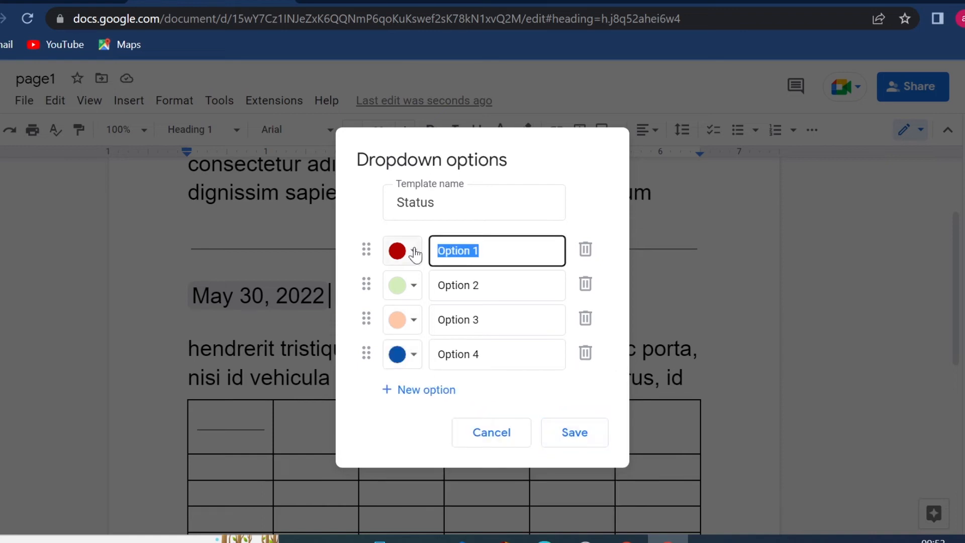
type("Not")
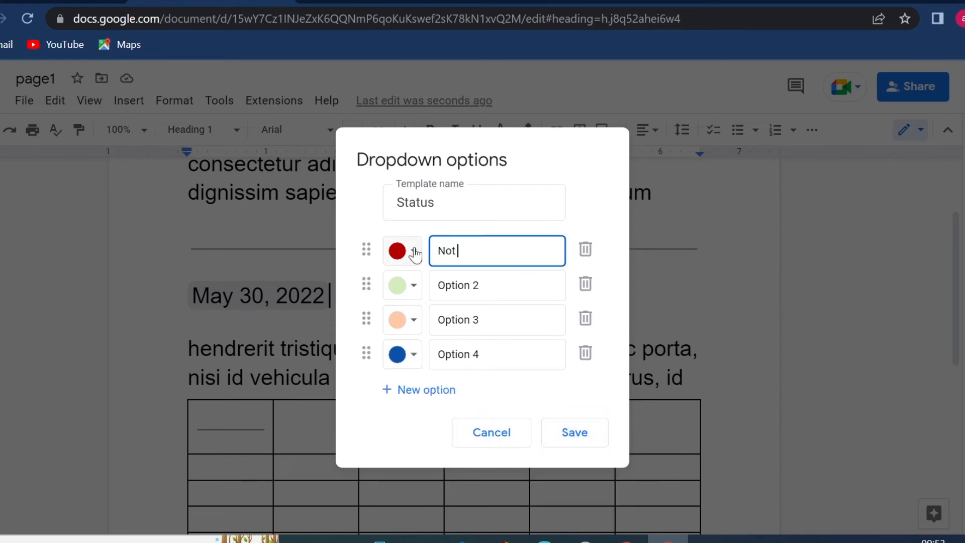
type(" started")
key("Tab")
type("In p")
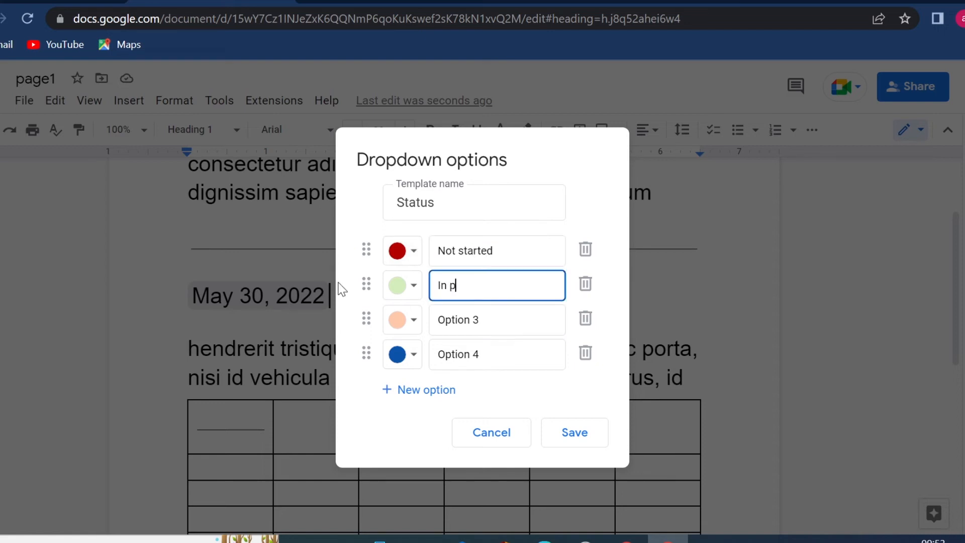
type("rioces")
key("BackSpace")
key("BackSpace")
key("BackSpace")
key("BackSpace")
key("BackSpace")
type("ocess")
key("Tab")
type("Done")
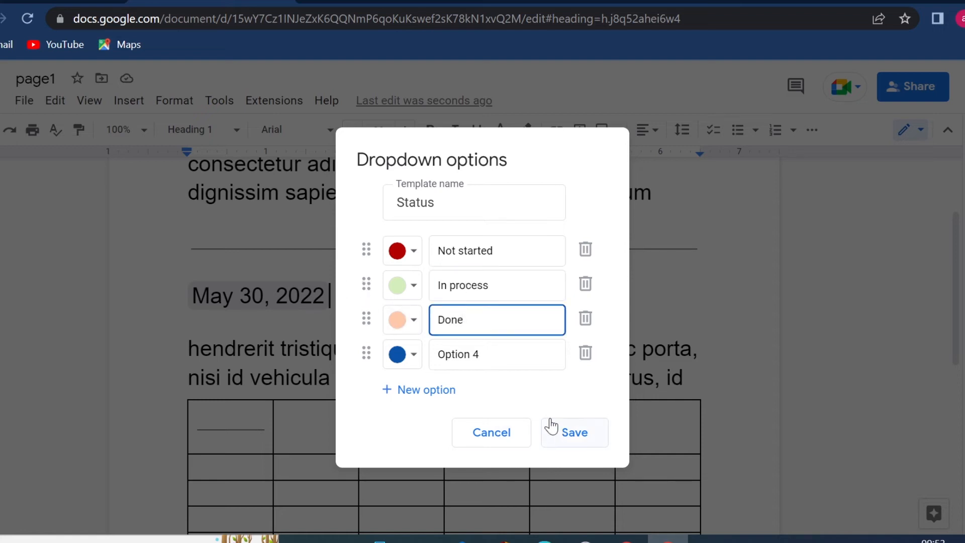
key("Tab")
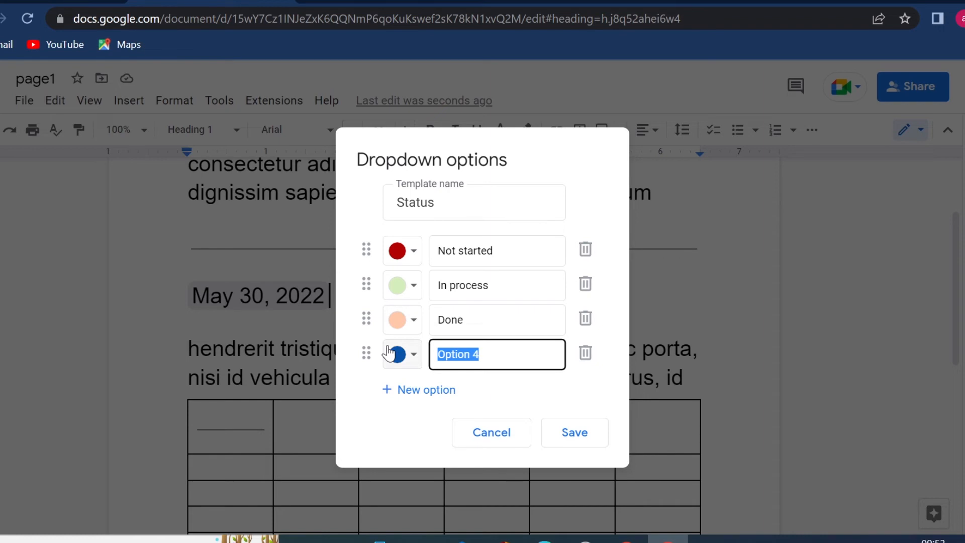
type("Approved")
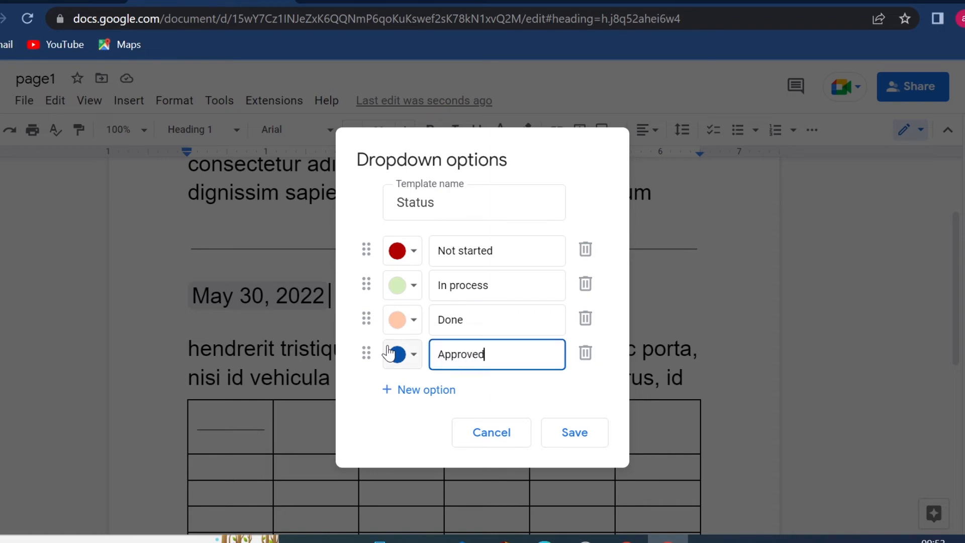
Save the Status dropdown to insert it after the date, and choose its Not started option.
left_click(590, 437)
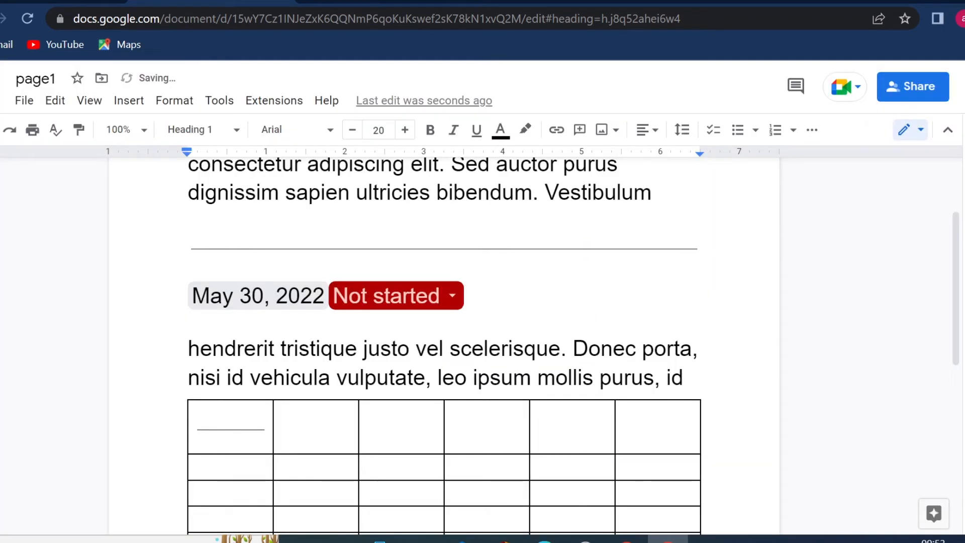
left_click(447, 294)
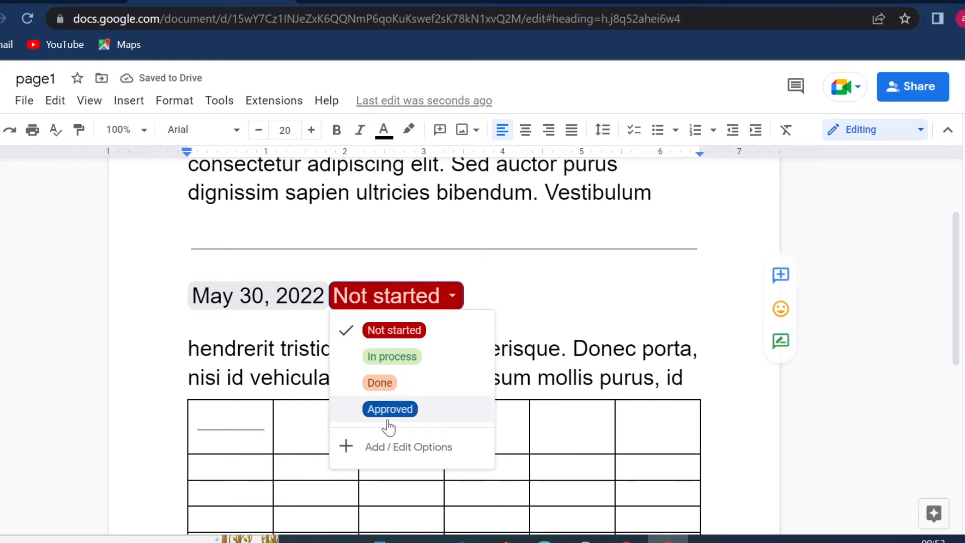
left_click(396, 335)
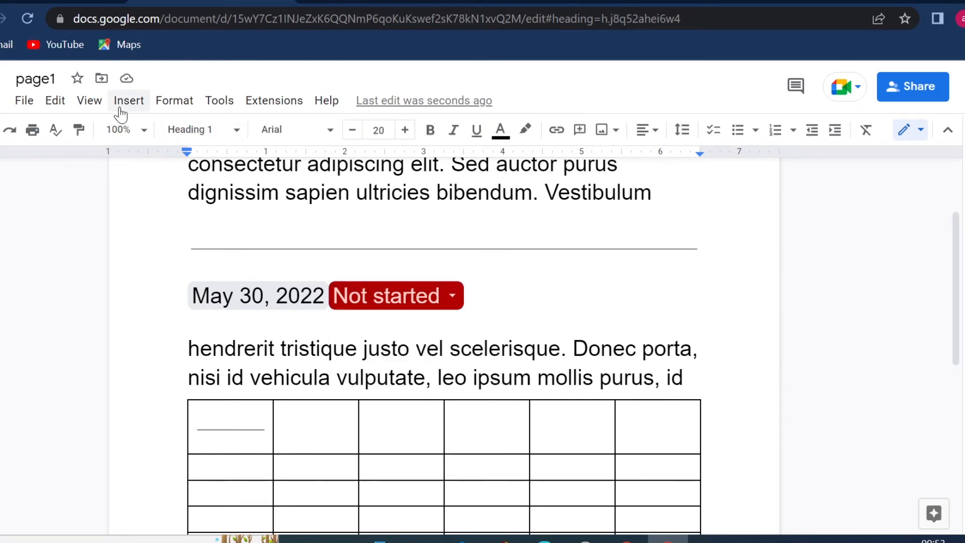
Add a rolling-eyes emoji reaction to the line with the date and the Status dropdown.
left_click(140, 108)
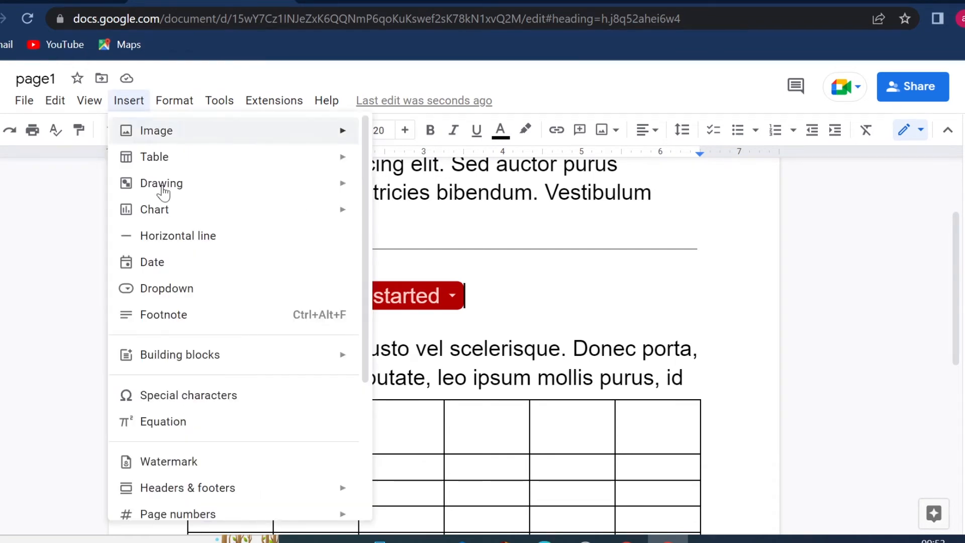
mouse_move(217, 367)
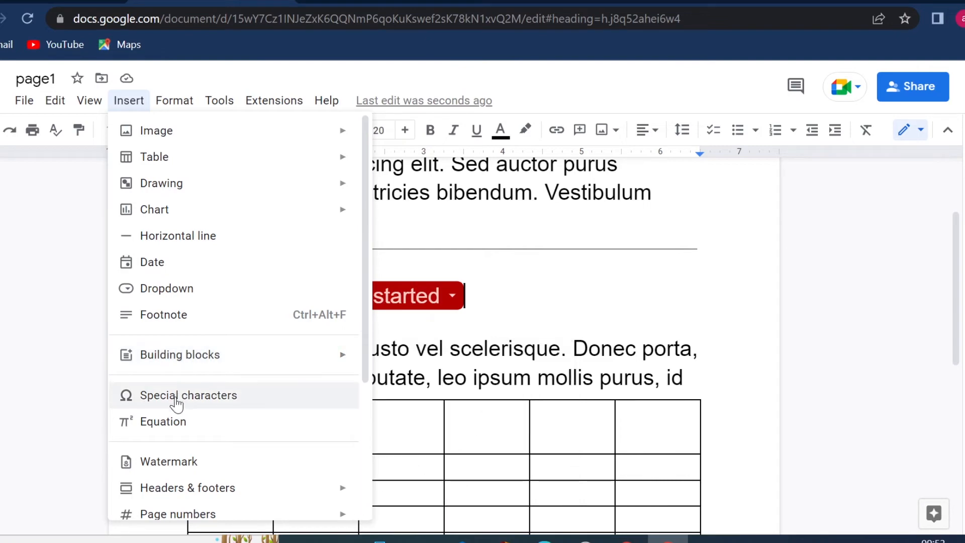
scroll(187, 395, "down", 2)
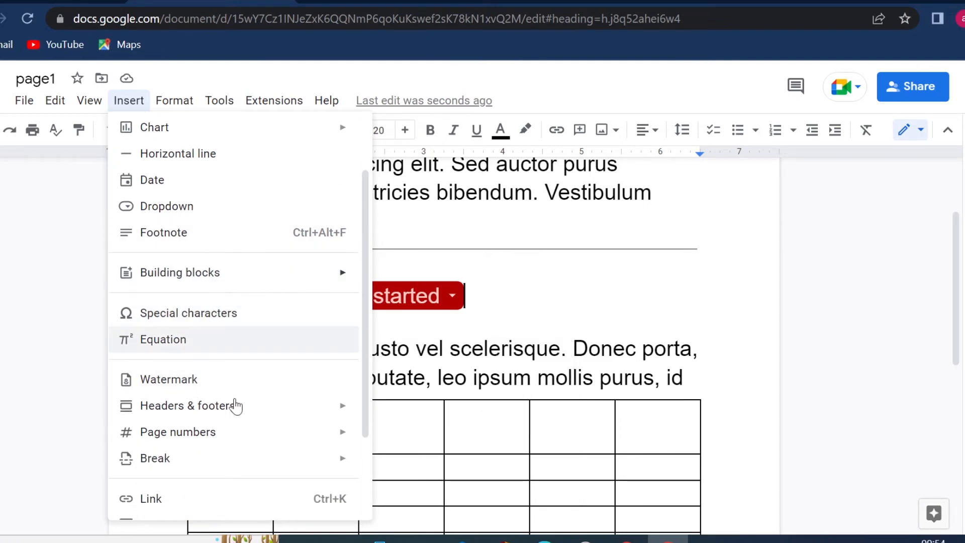
mouse_move(191, 397)
scroll(191, 398, "down", 3)
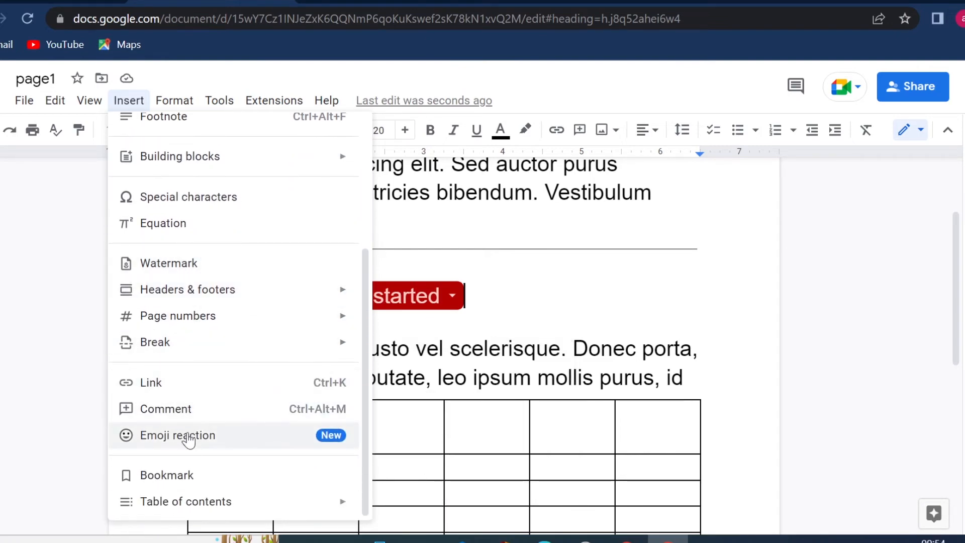
left_click(186, 435)
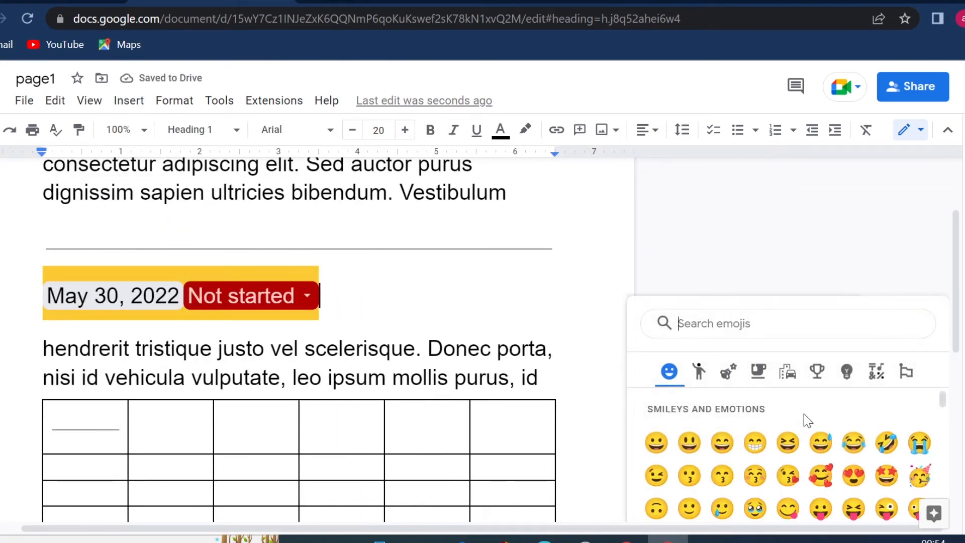
scroll(803, 420, "down", 3)
left_click(753, 444)
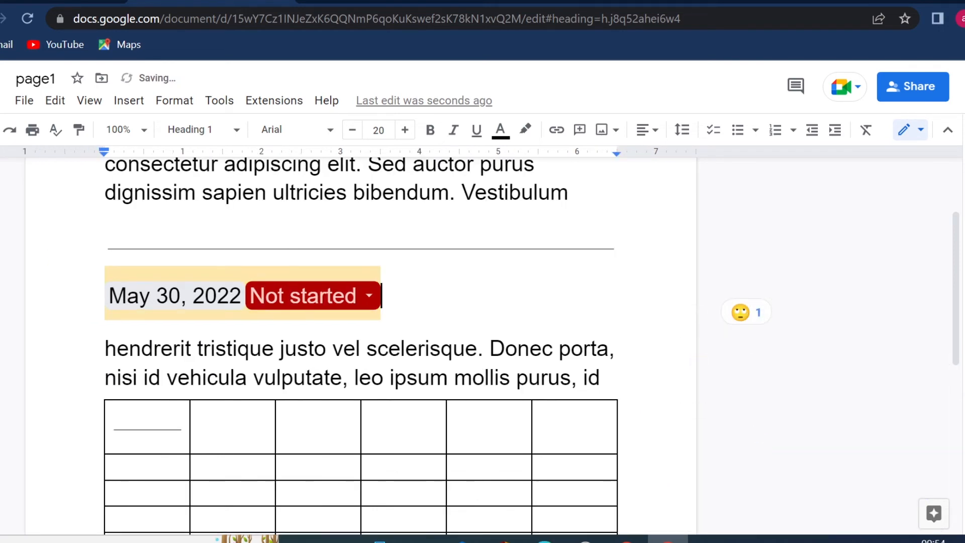
Remove the rolling-eyes emoji reaction from the date line.
left_click(748, 319)
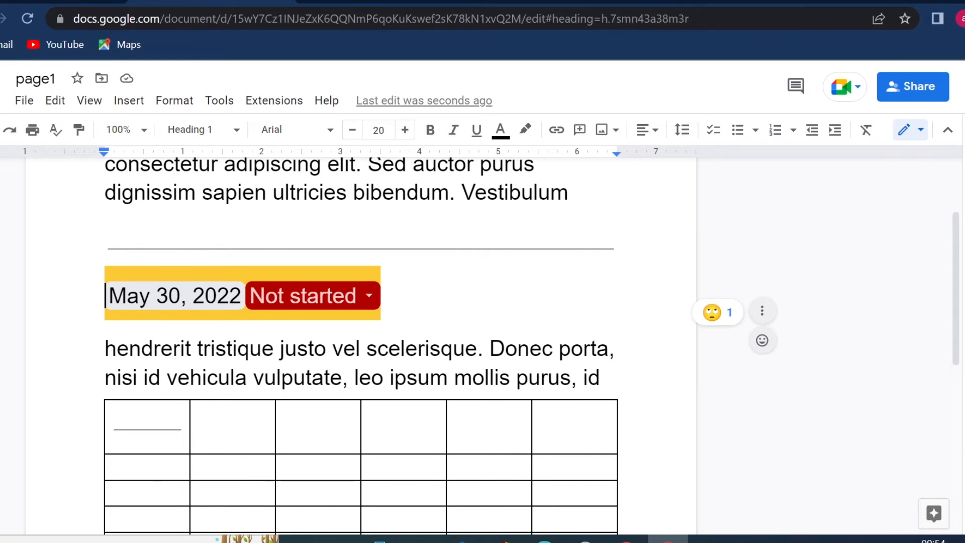
double_click(207, 377)
left_click(738, 317)
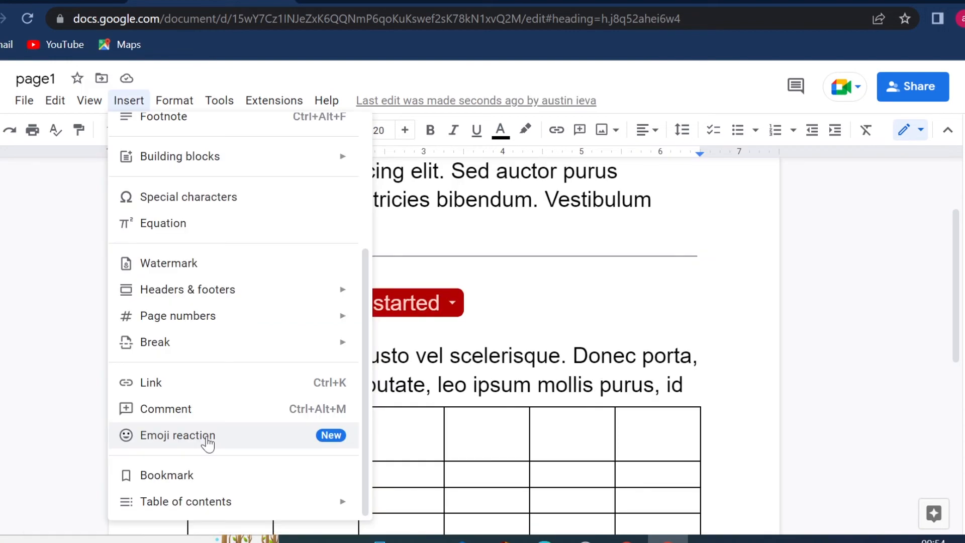
Browse the emoji reactions available for the date line, including Travel and Places and Food and Drink.
left_click(207, 440)
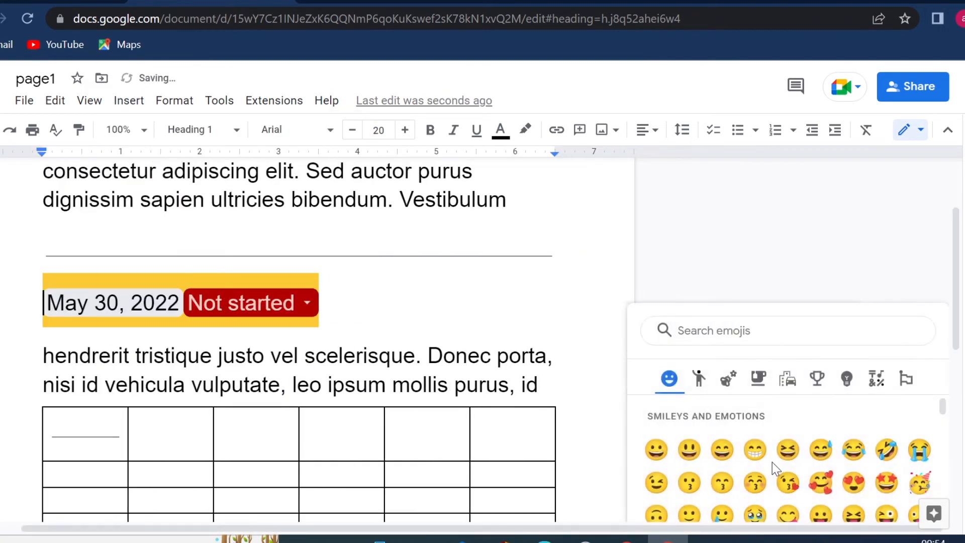
scroll(772, 463, "down", 3)
left_click(837, 386)
left_click(791, 386)
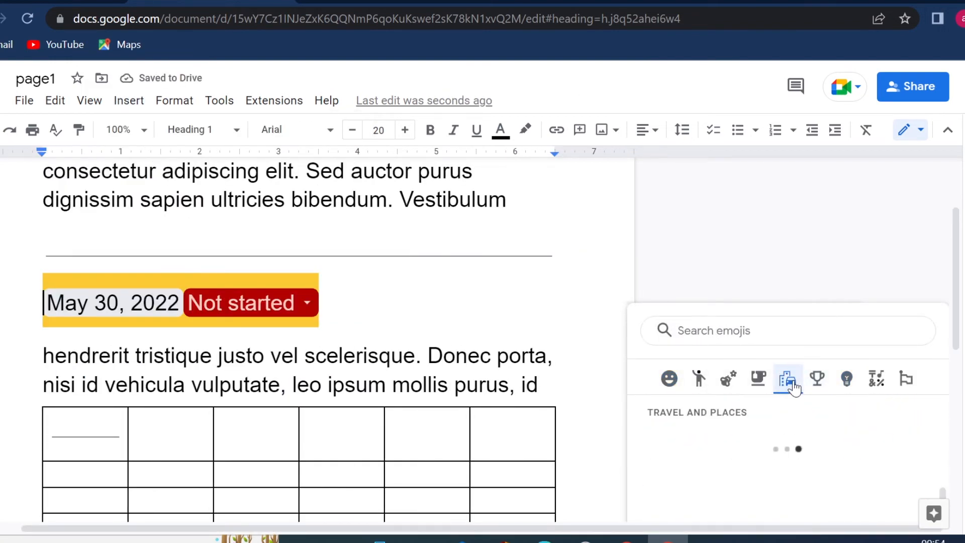
left_click(771, 387)
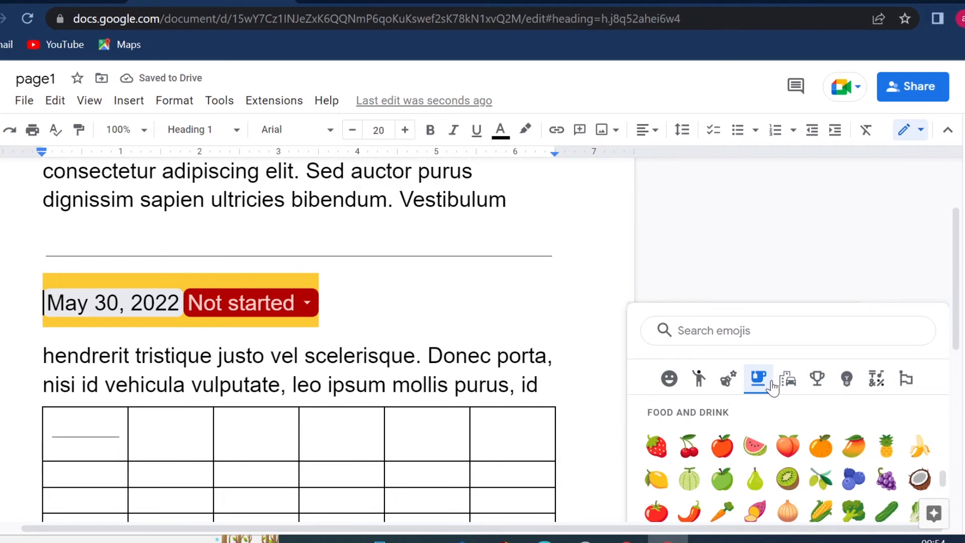
Look over the formatting and tool options, and check the document's word count.
left_click(187, 104)
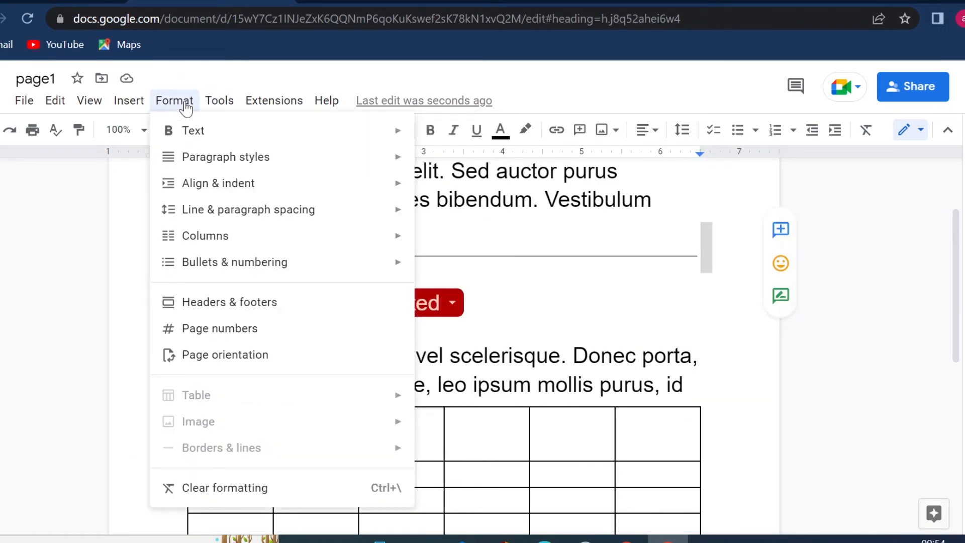
mouse_move(196, 157)
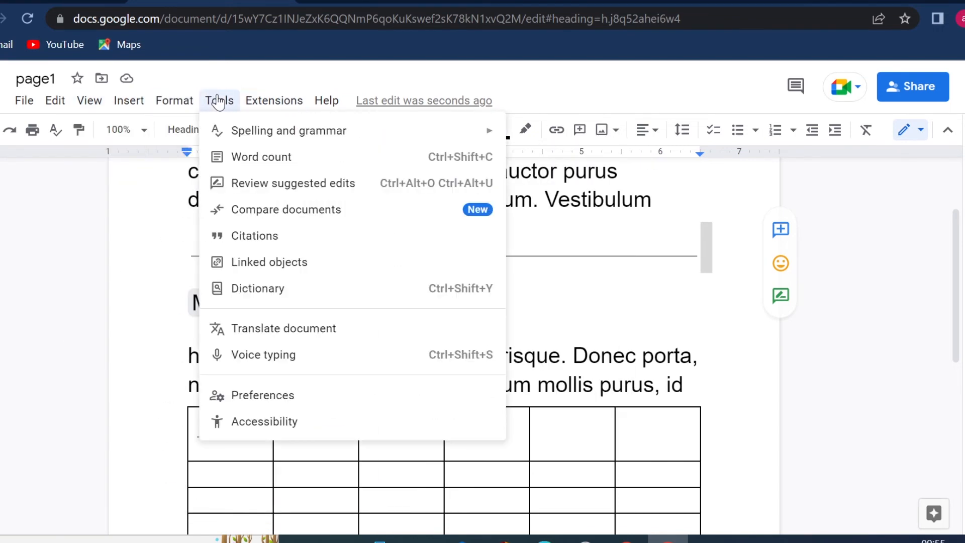
mouse_move(274, 101)
mouse_move(219, 101)
left_click(258, 158)
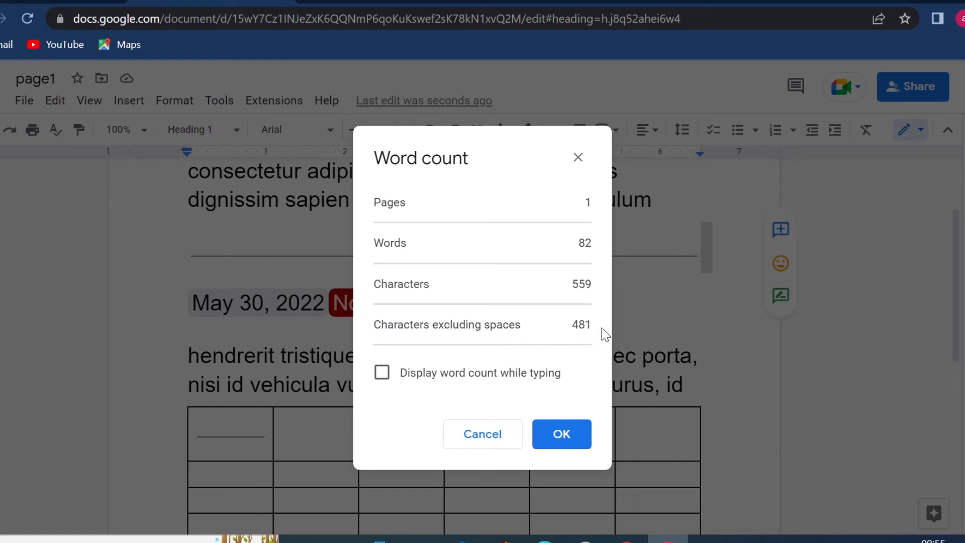
Turn on the display of the word count while typing.
left_click(383, 374)
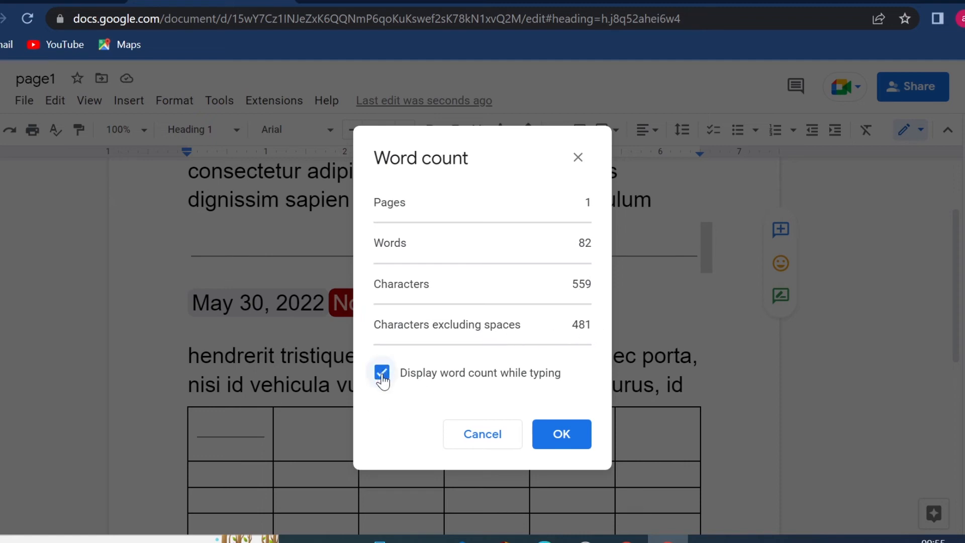
left_click(549, 445)
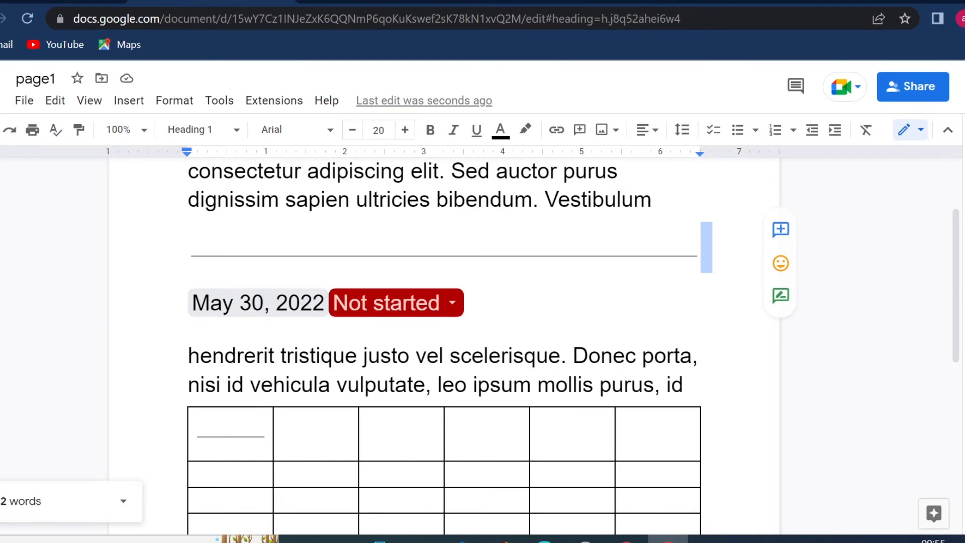
Open the document comparison feature, view the Drive files available as the comparison document, and close it without comparing.
left_click(229, 103)
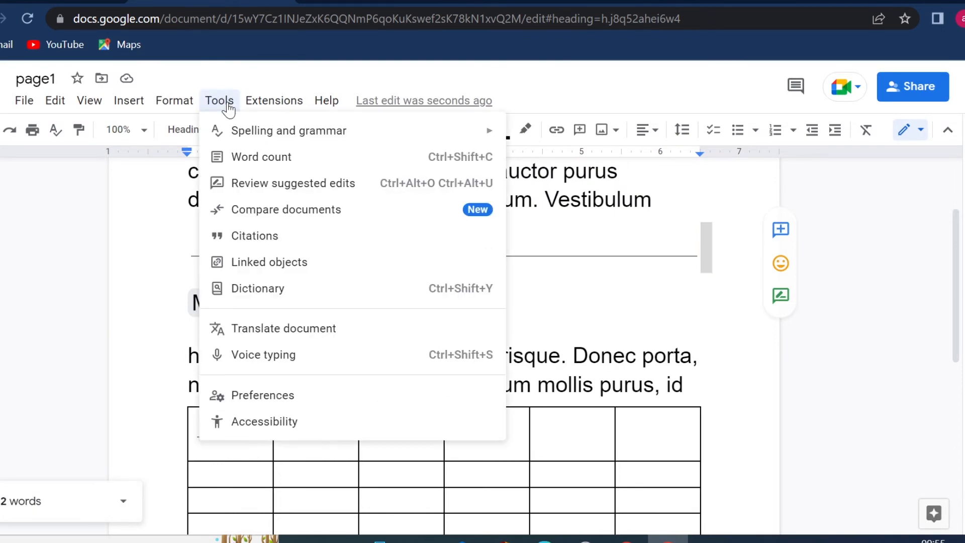
left_click(257, 213)
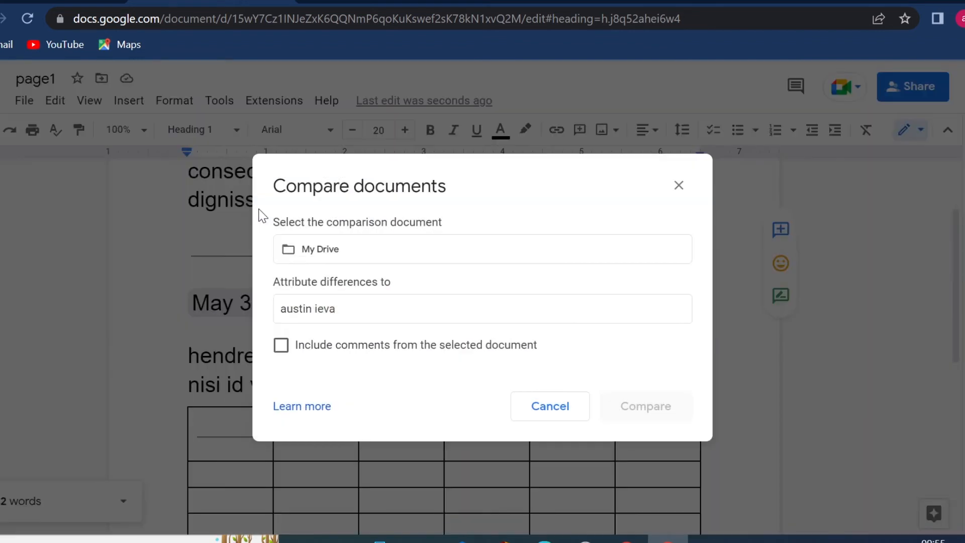
left_click(497, 256)
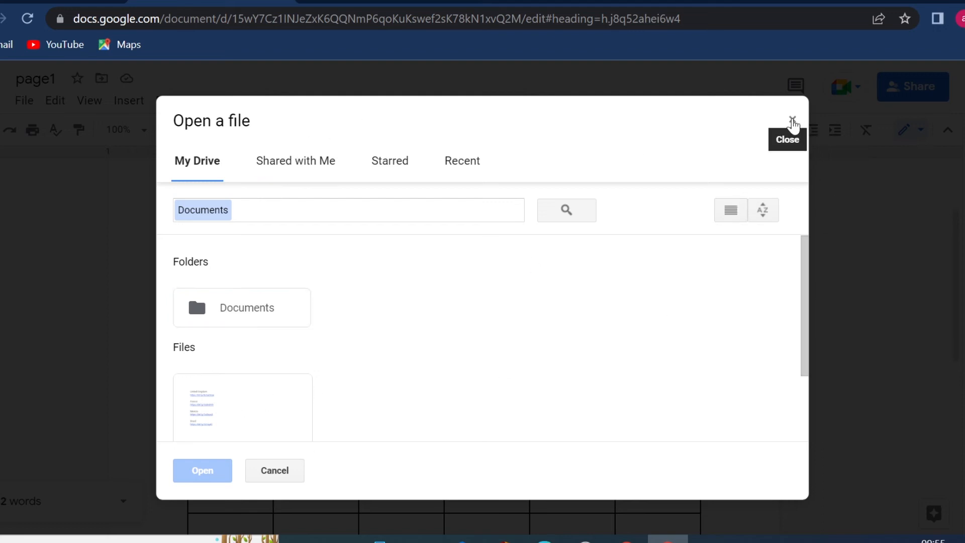
left_click(792, 119)
left_click(679, 185)
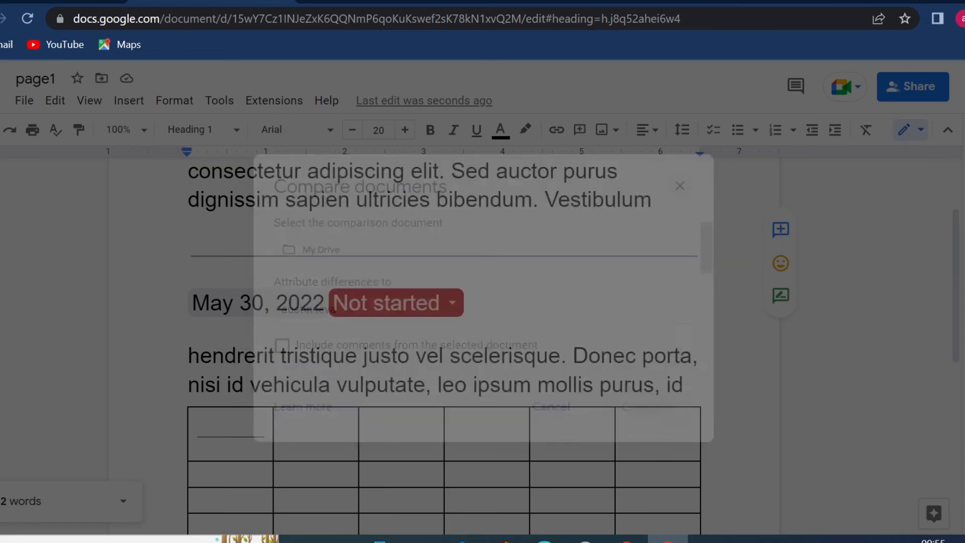
Show the voice typing microphone for the document and close it without dictating.
left_click(221, 101)
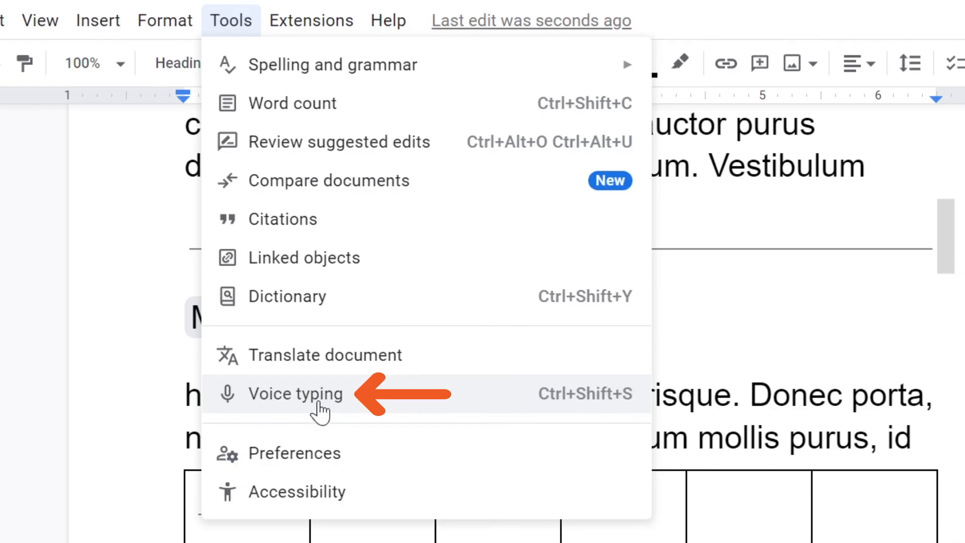
left_click(318, 403)
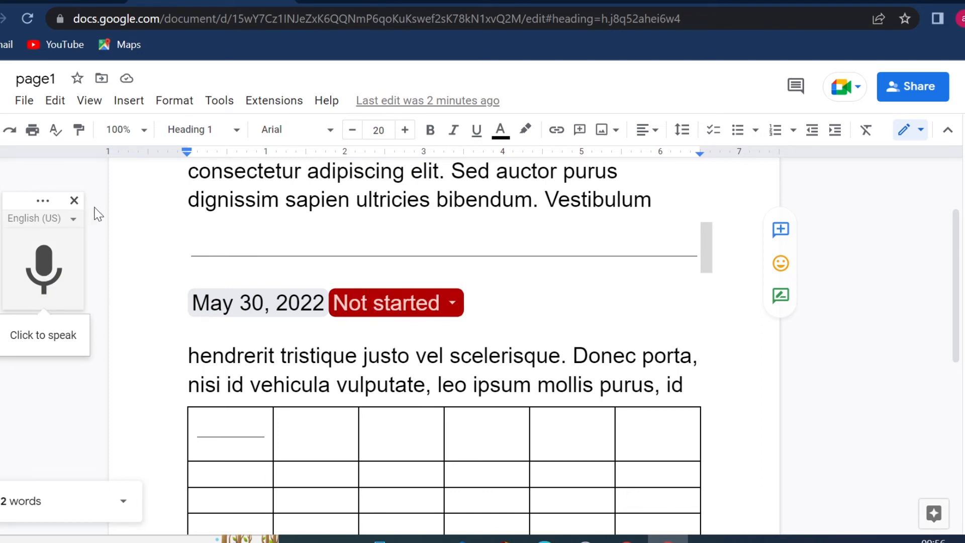
left_click(76, 200)
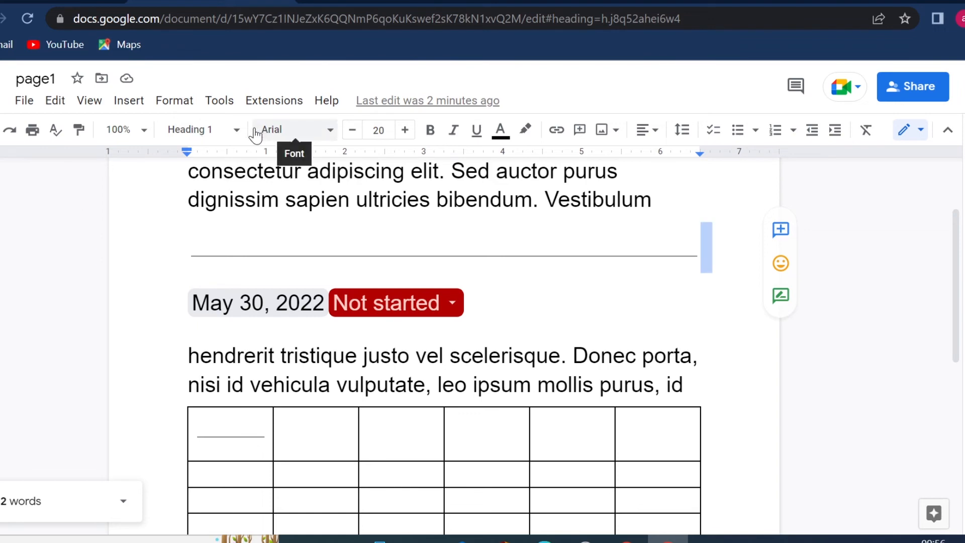
Browse the Google Workspace Marketplace add-ons that work with Docs, close the marketplace, and view the available help options.
left_click(221, 101)
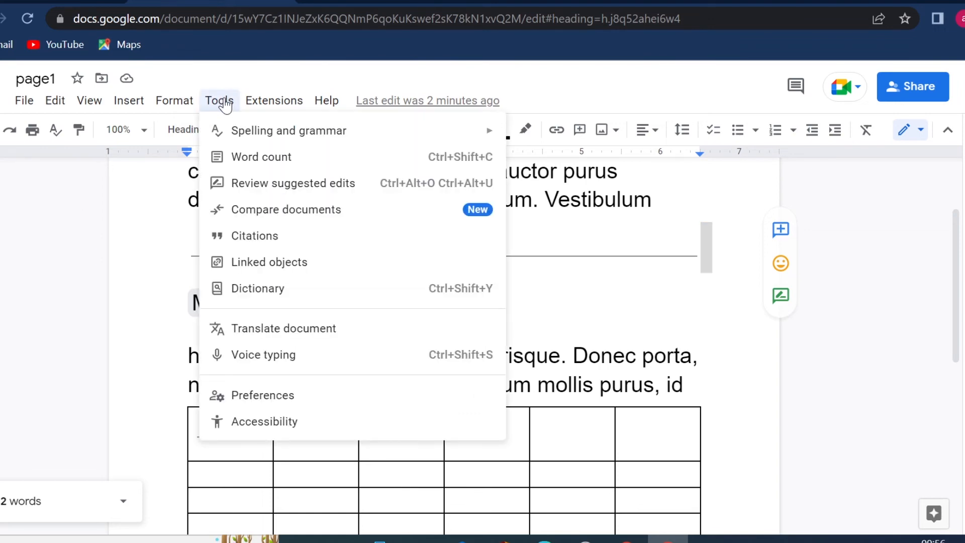
mouse_move(140, 105)
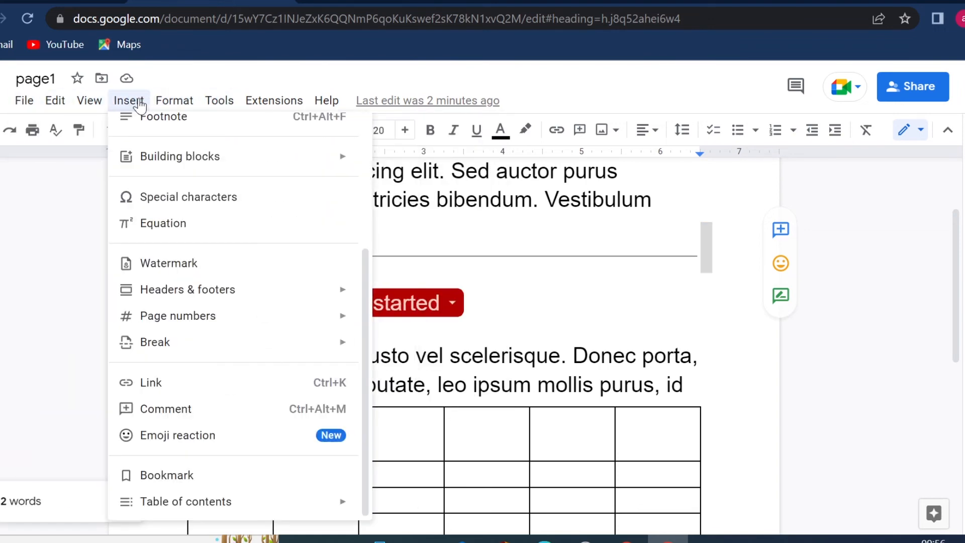
mouse_move(216, 106)
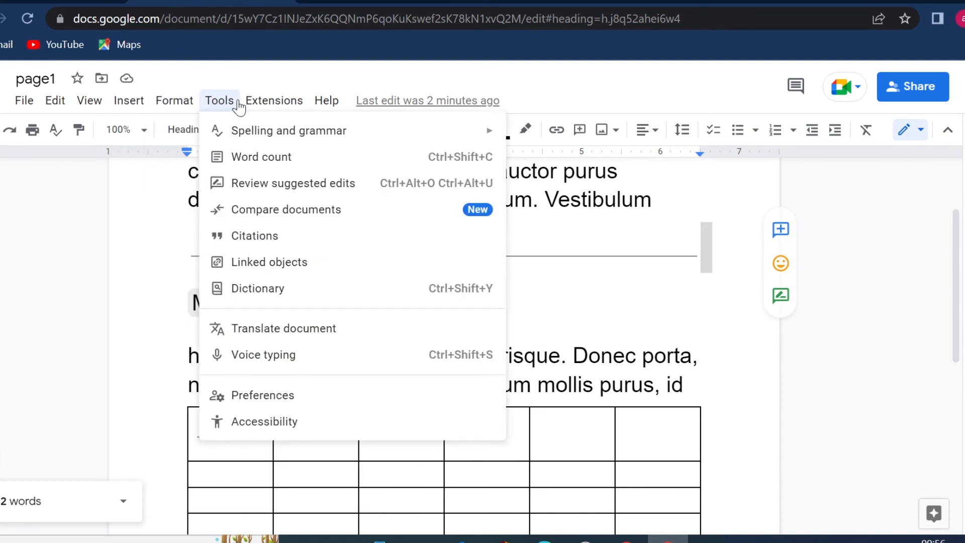
mouse_move(255, 105)
mouse_move(303, 136)
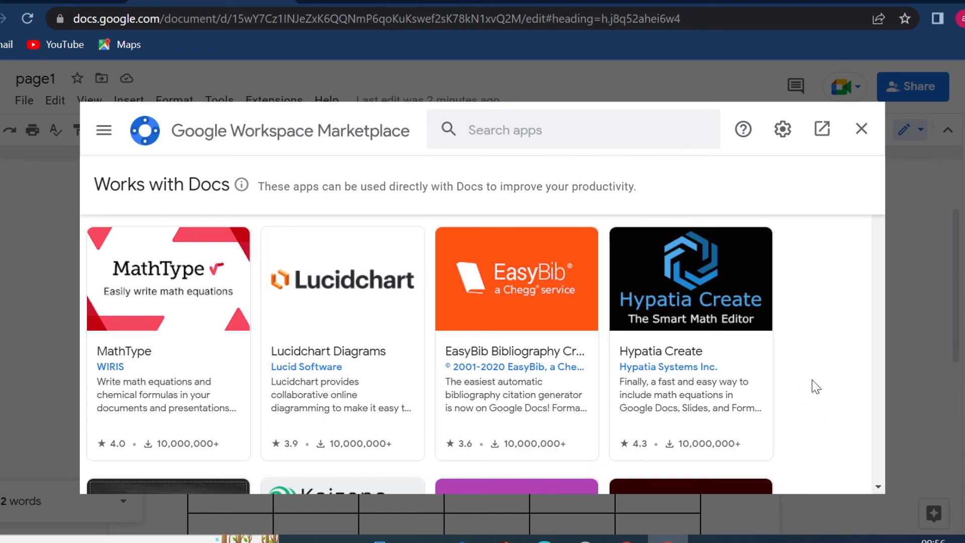
scroll(813, 383, "down", 3)
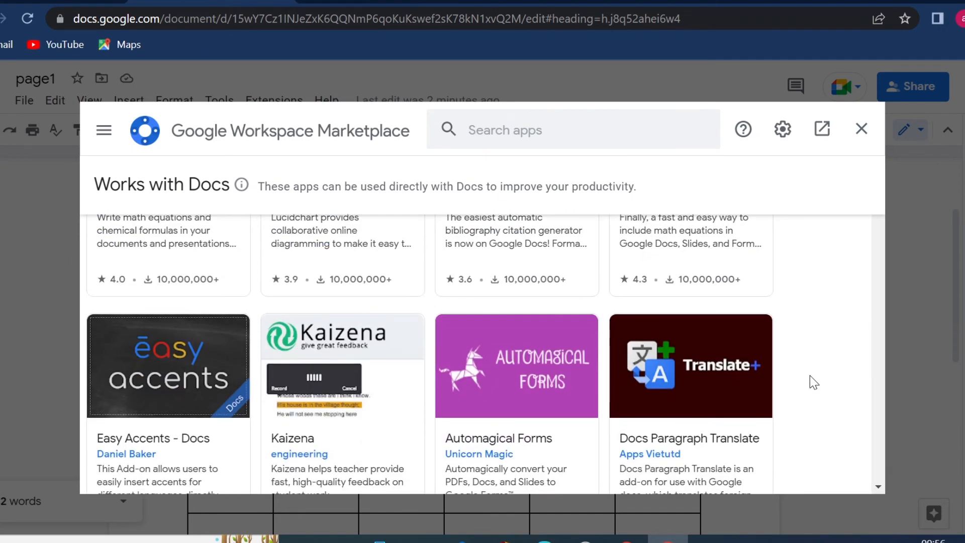
scroll(810, 376, "down", 6)
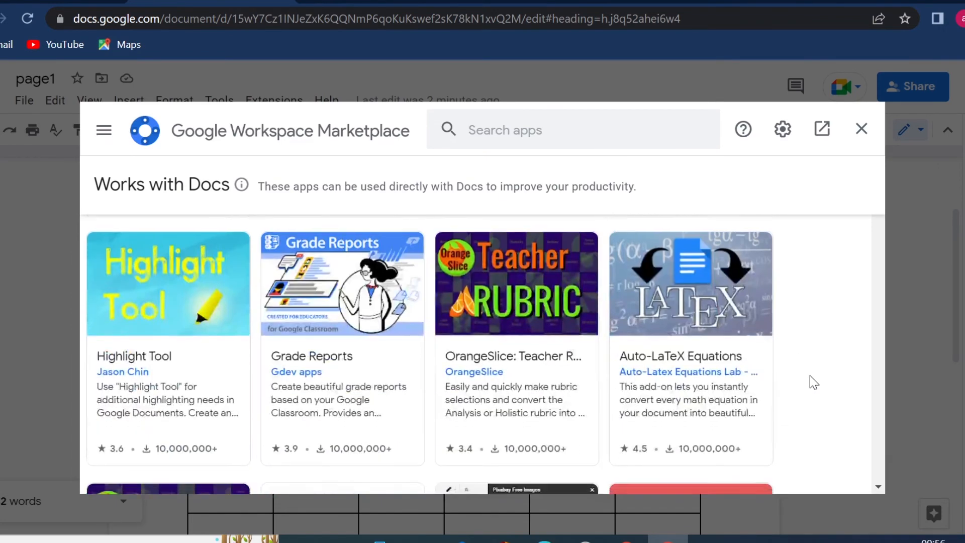
scroll(809, 375, "down", 6)
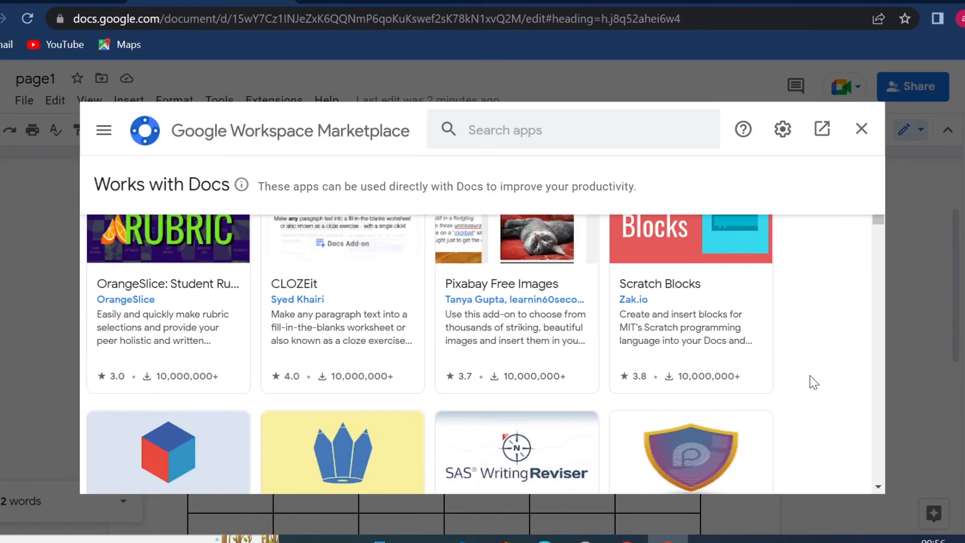
scroll(809, 375, "down", 3)
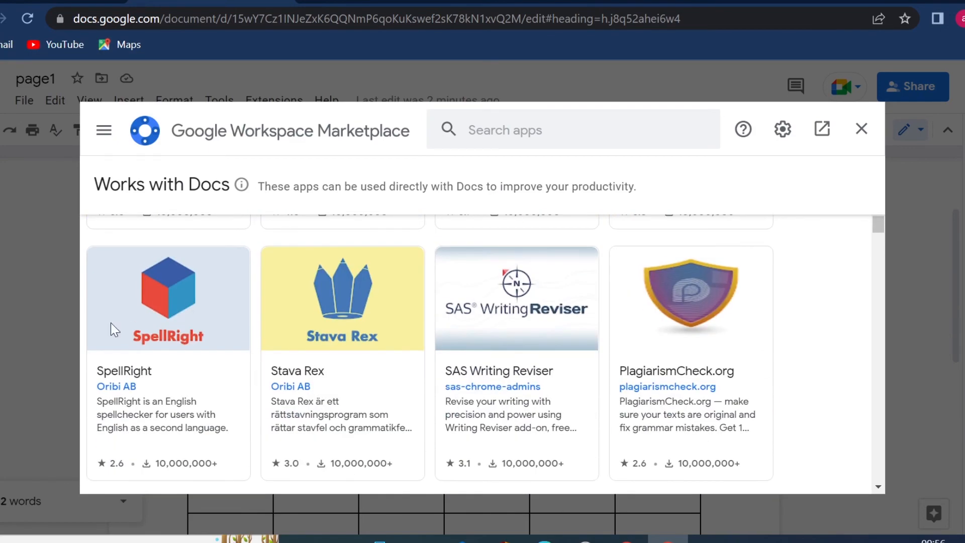
scroll(680, 330, "up", 8)
scroll(680, 329, "down", 11)
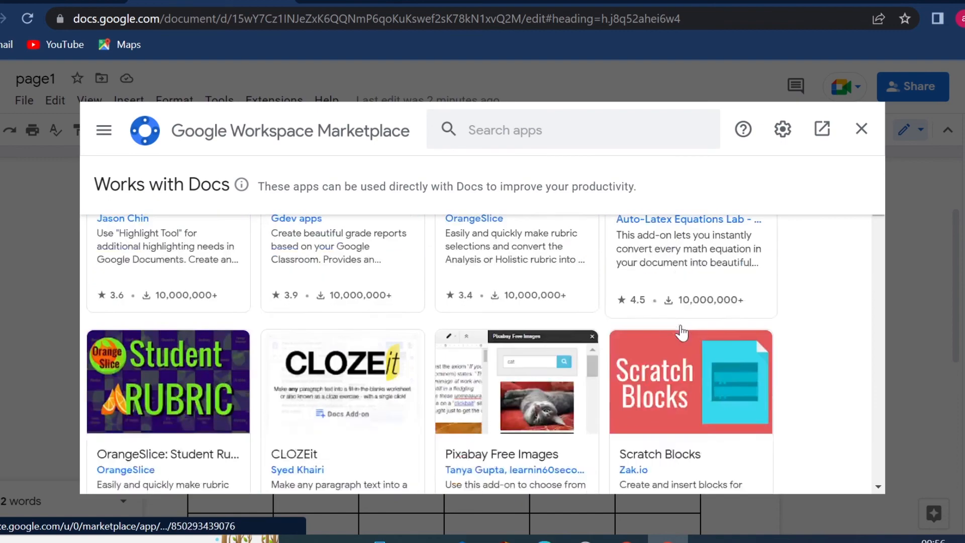
scroll(684, 331, "up", 3)
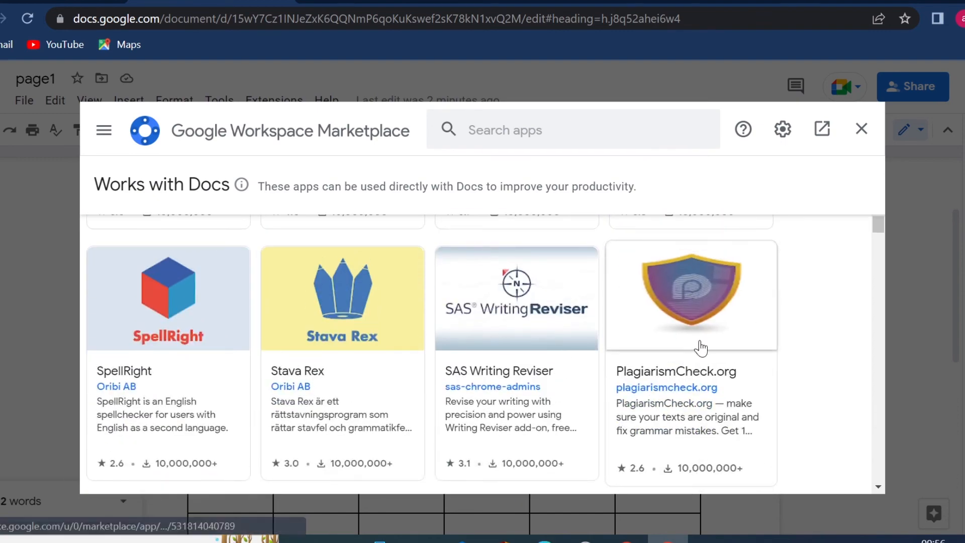
scroll(700, 344, "down", 6)
scroll(701, 346, "down", 9)
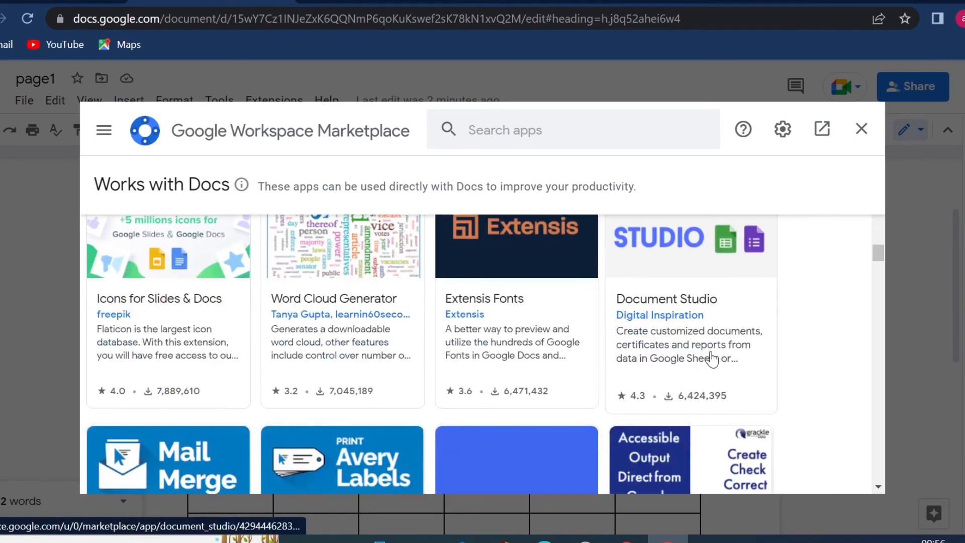
scroll(714, 355, "down", 10)
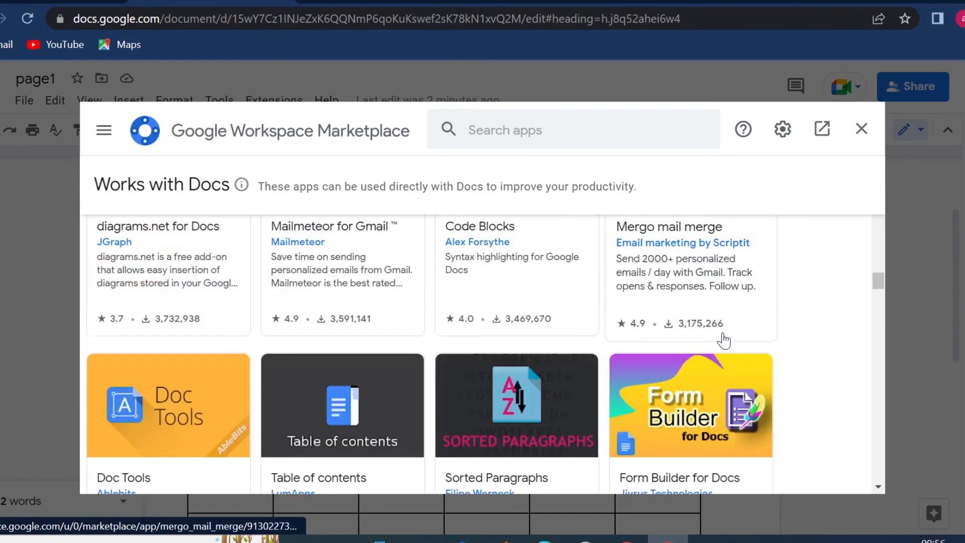
scroll(724, 339, "down", 3)
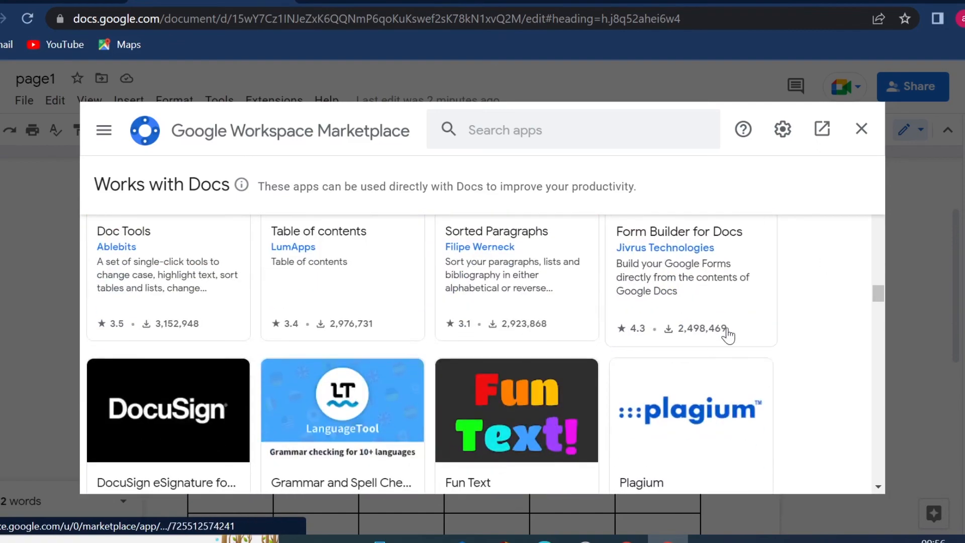
scroll(668, 279, "down", 3)
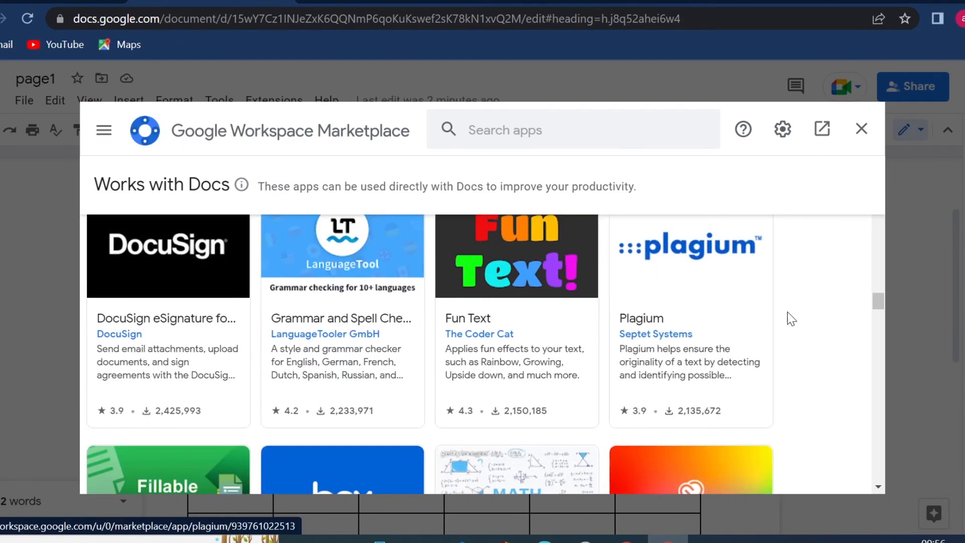
left_click(861, 129)
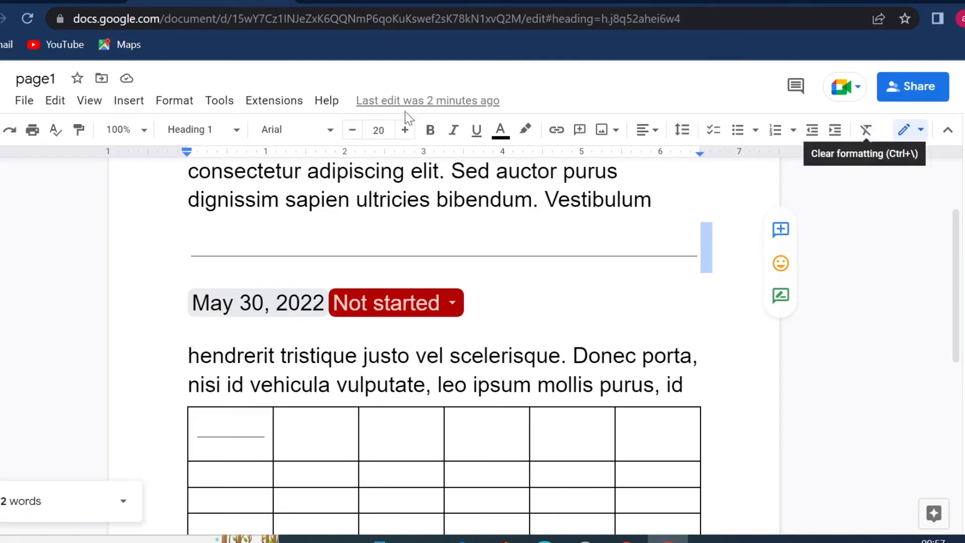
left_click(327, 101)
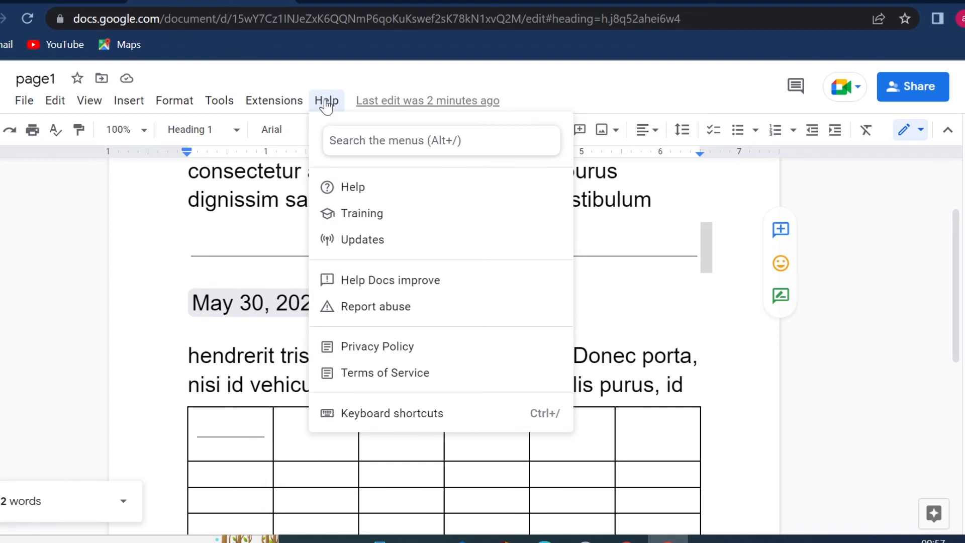
Add a grinning-face emoji reaction to the words "Donec porta," in the paragraph above the table.
left_click_drag(770, 390, 573, 281)
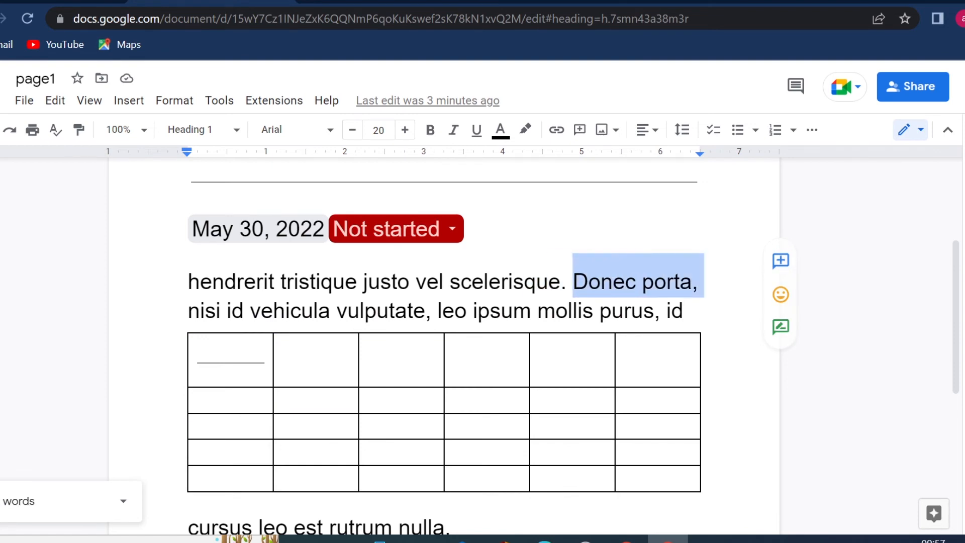
left_click(780, 294)
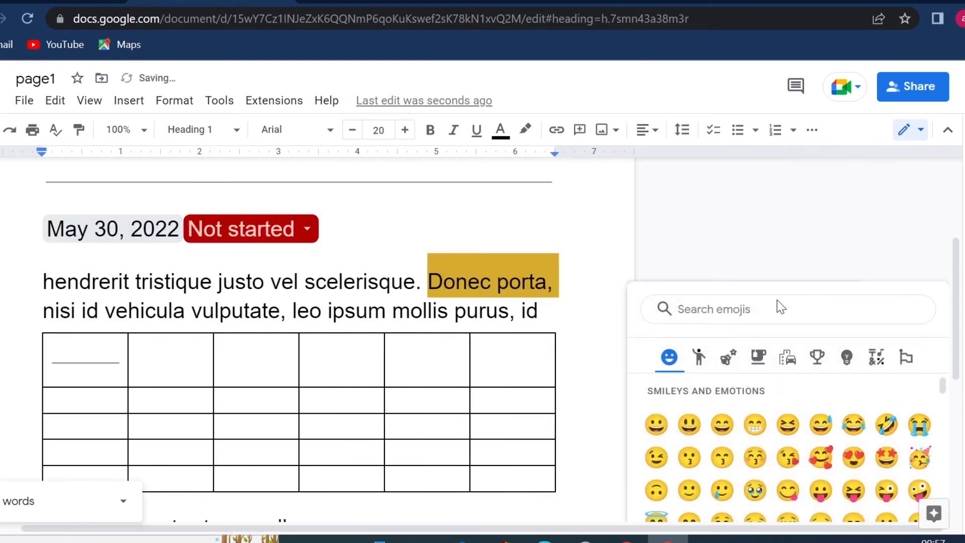
left_click(722, 425)
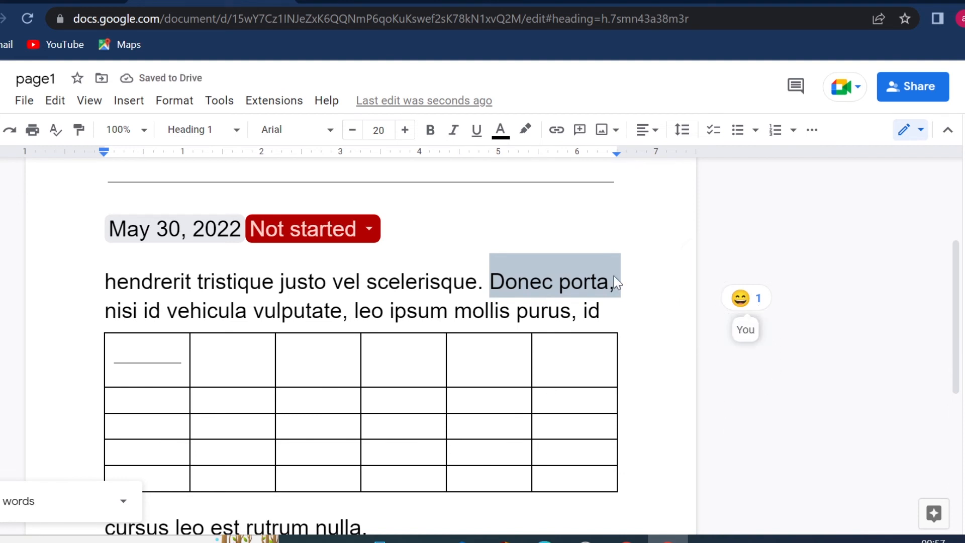
Add the comment "great" to the passage "que justo vel sceleris" in the paragraph above the table.
left_click_drag(441, 281, 236, 281)
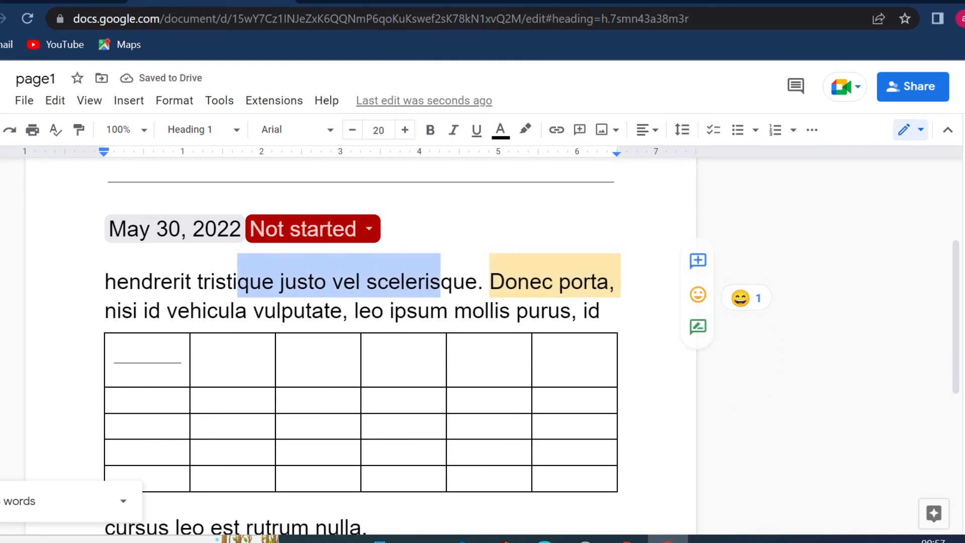
left_click(698, 260)
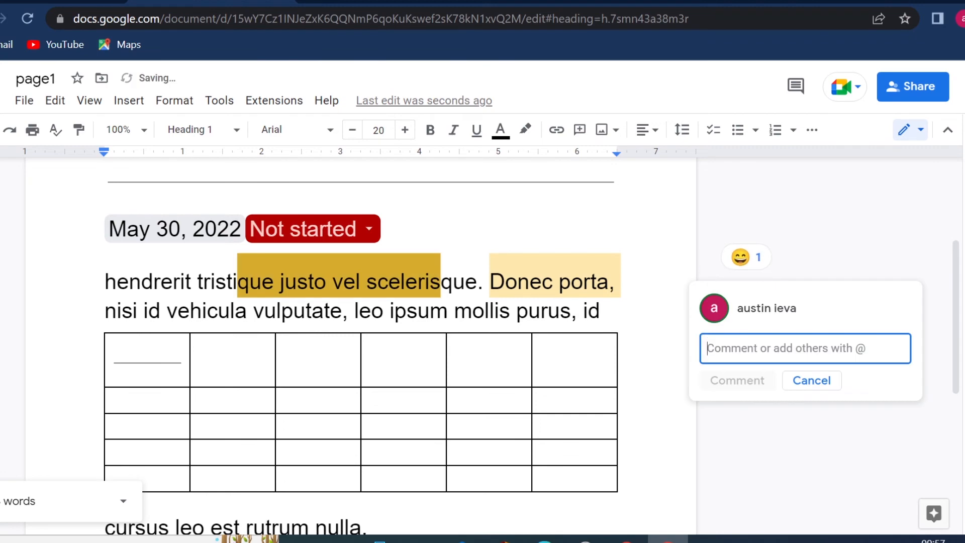
type("great")
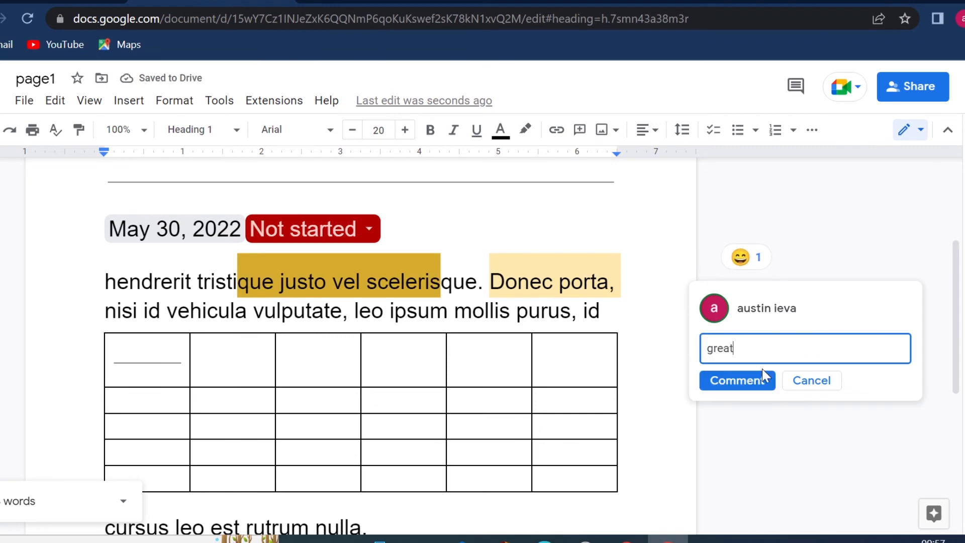
left_click(762, 371)
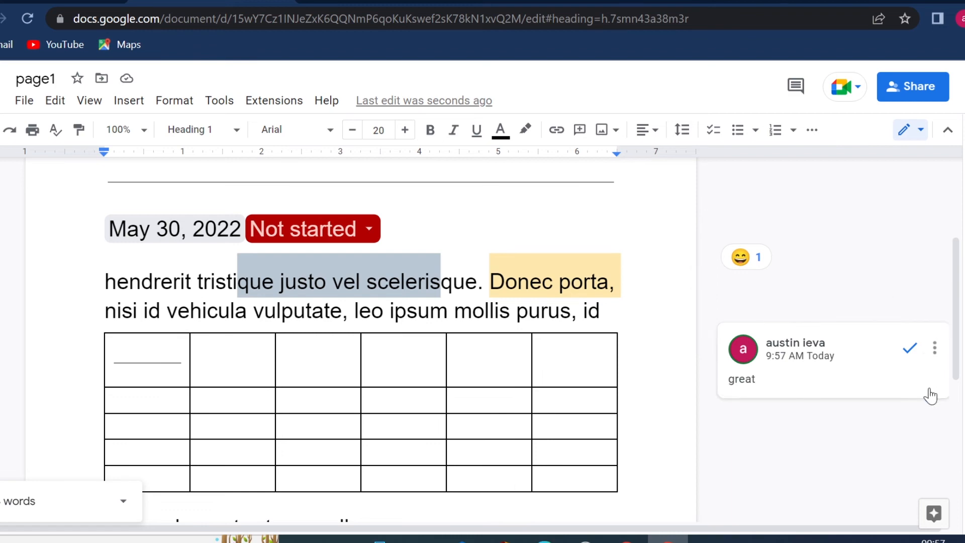
Open Explore for the document, search it for "tigers" and look through the web results.
left_click(930, 515)
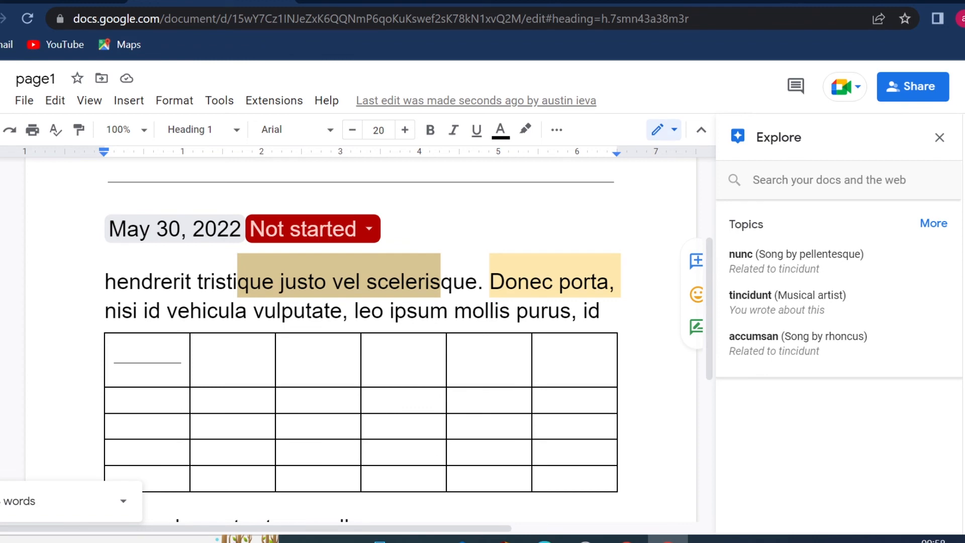
left_click(840, 180)
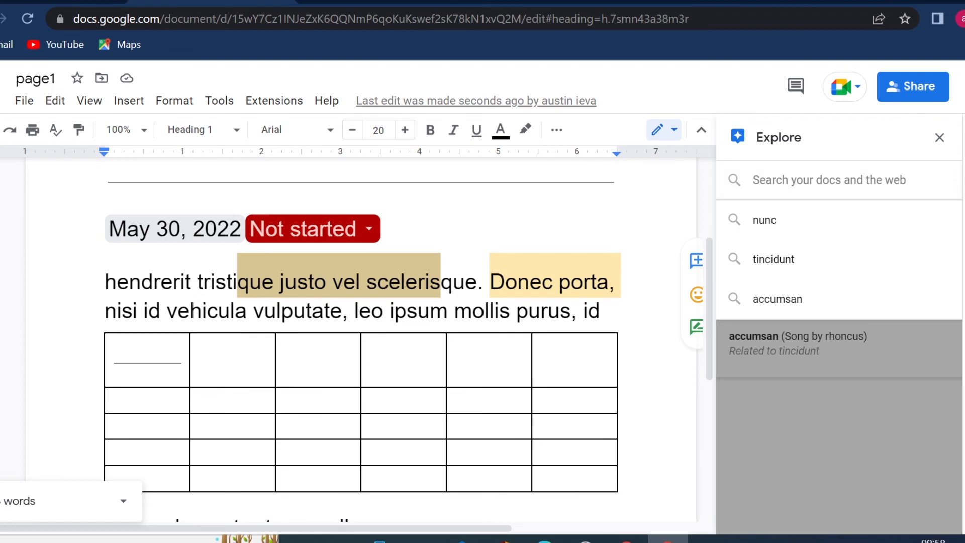
type("tigers")
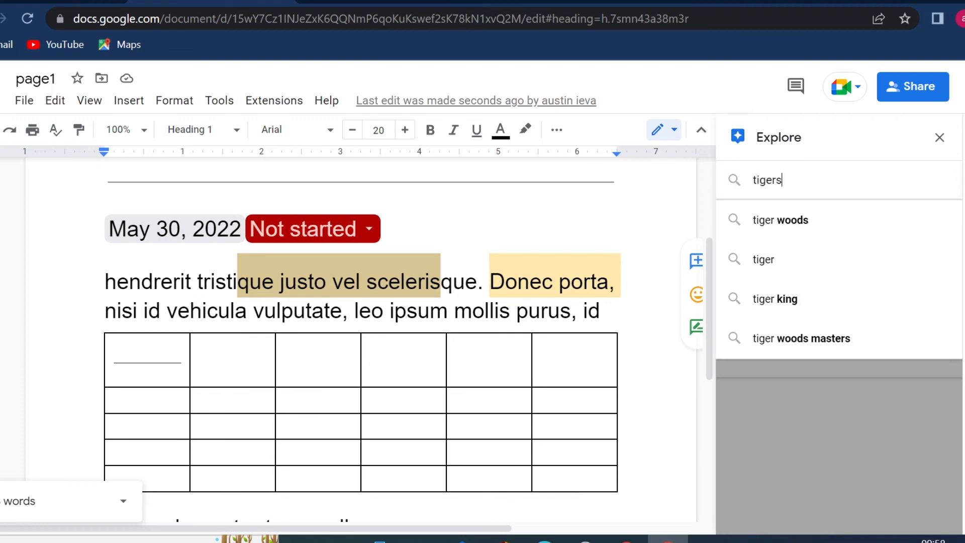
key("Return")
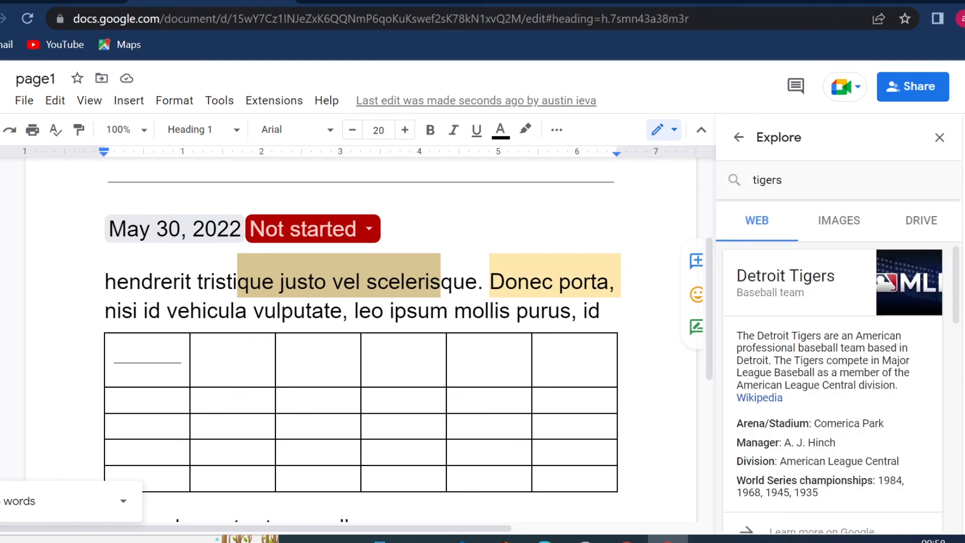
scroll(854, 346, "down", 10)
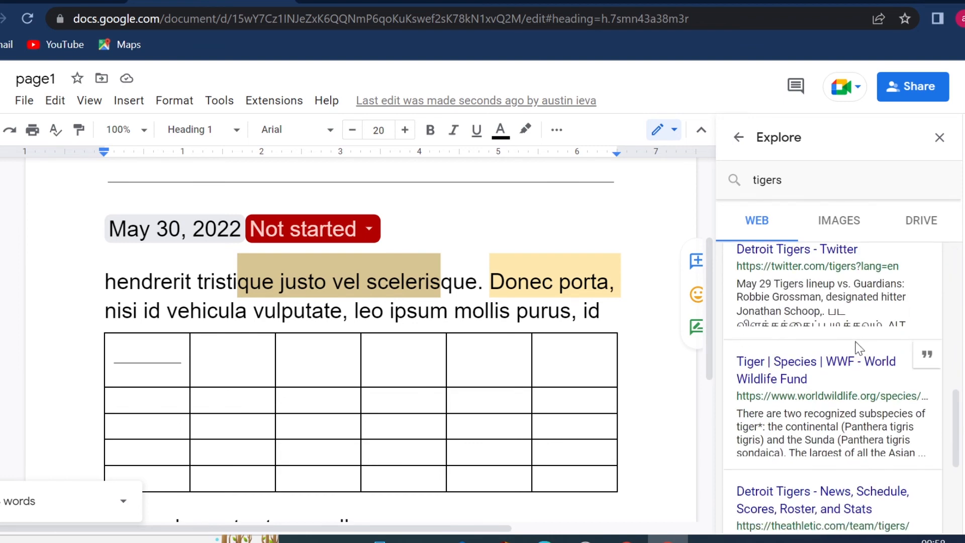
Compare the image, Drive and web results for the "tigers" search in Explore.
left_click(849, 233)
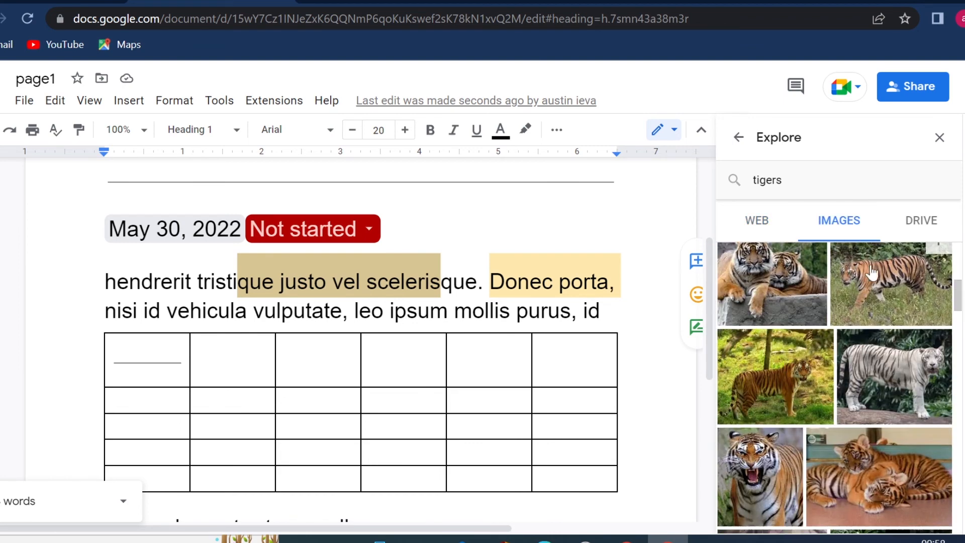
left_click(931, 225)
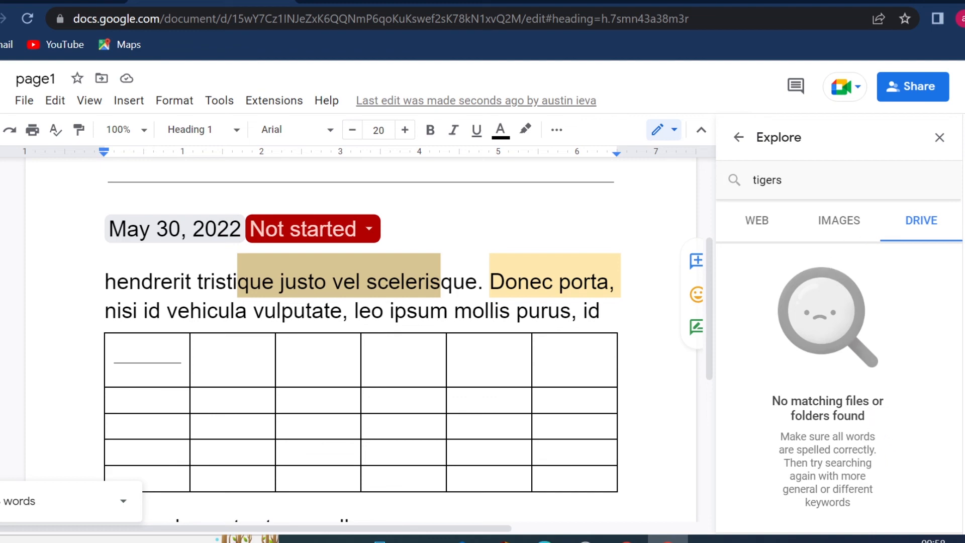
left_click(838, 224)
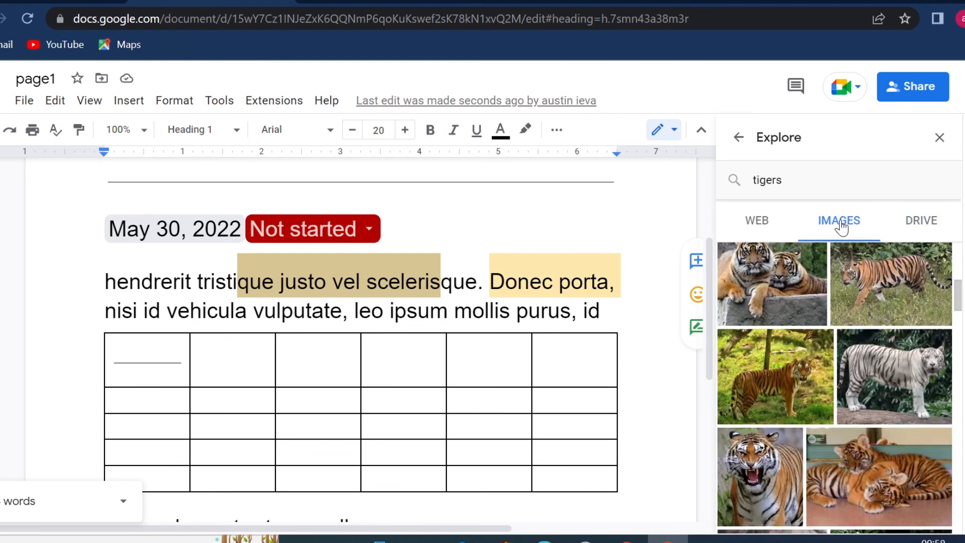
left_click(754, 224)
scroll(865, 453, "down", 10)
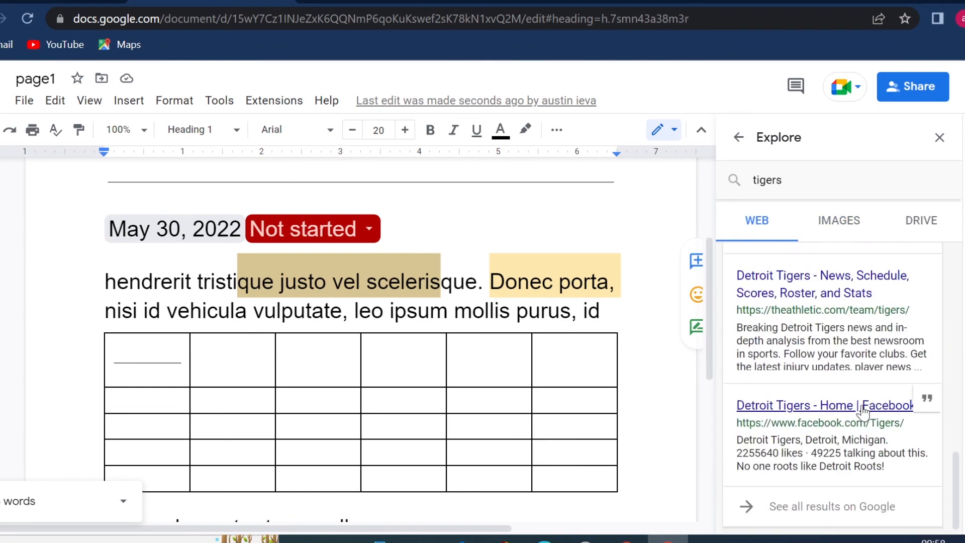
scroll(862, 404, "up", 3)
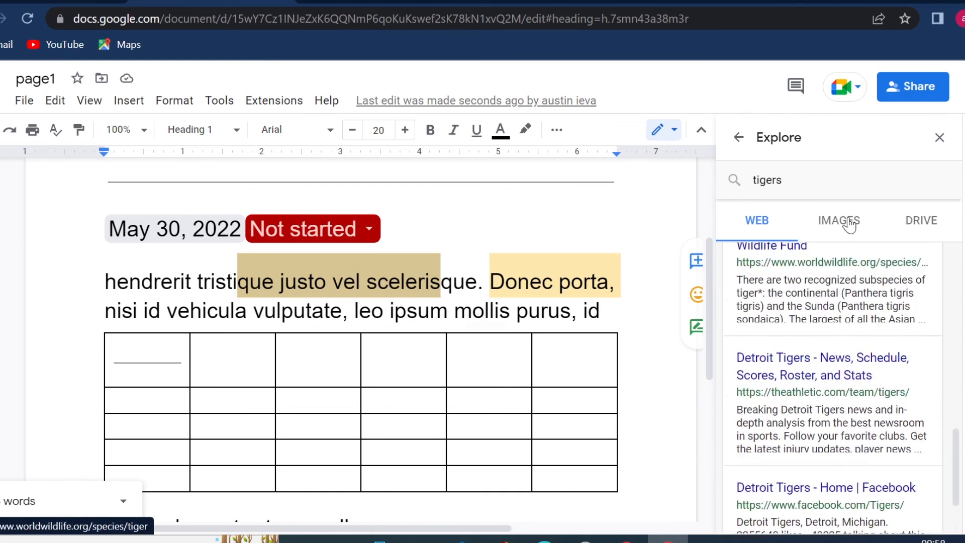
Insert the Explore image of two tigers lying on a stone ledge after "que justo vel sceleris" in the paragraph above the table.
left_click(846, 222)
scroll(801, 283, "up", 1)
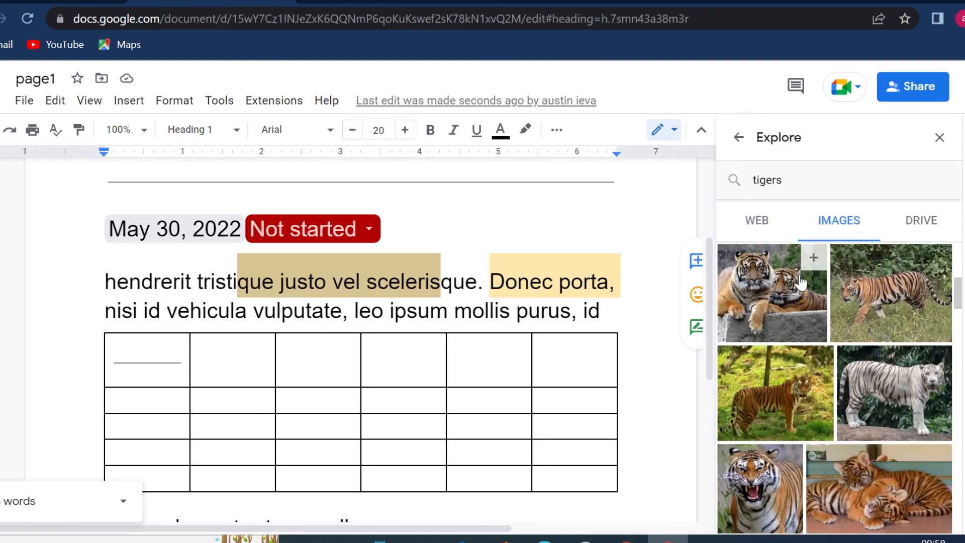
left_click(811, 263)
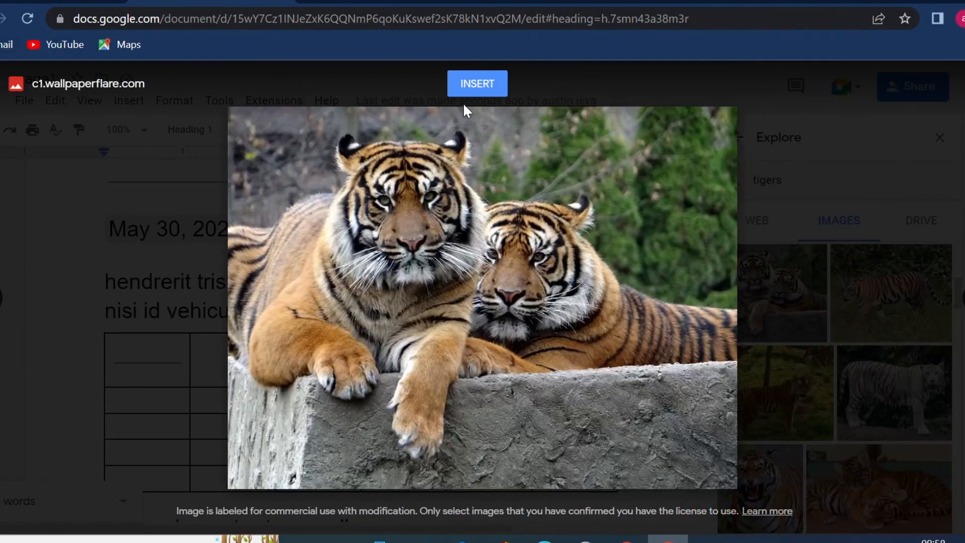
left_click(481, 83)
scroll(449, 321, "down", 5)
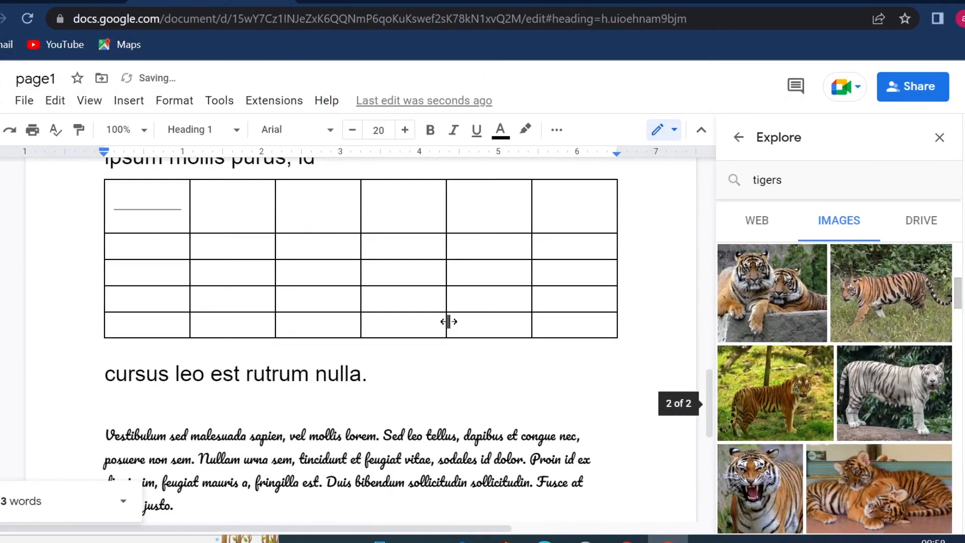
scroll(449, 322, "up", 10)
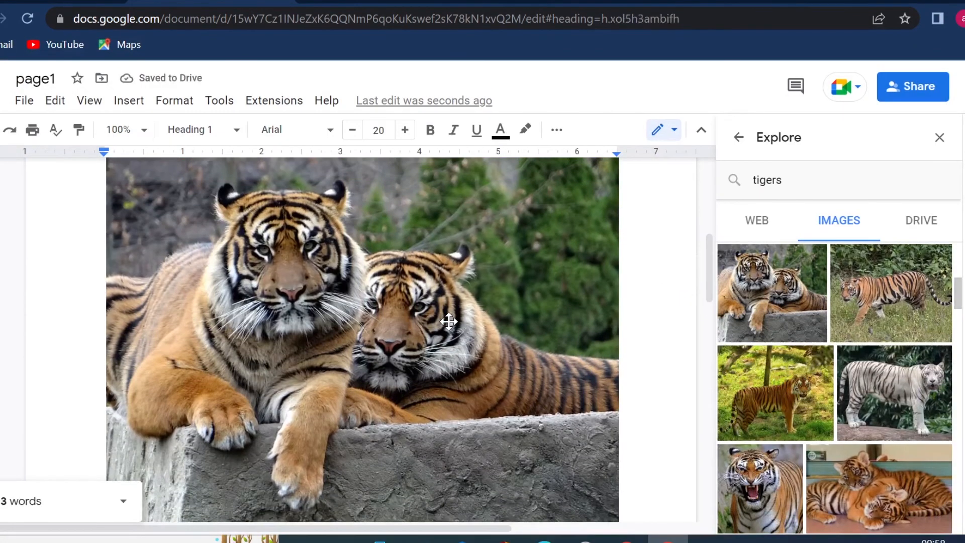
Select the inserted tiger image to view its layout options and source link, revisit the web results, and close Explore.
left_click(449, 322)
scroll(455, 324, "down", 3)
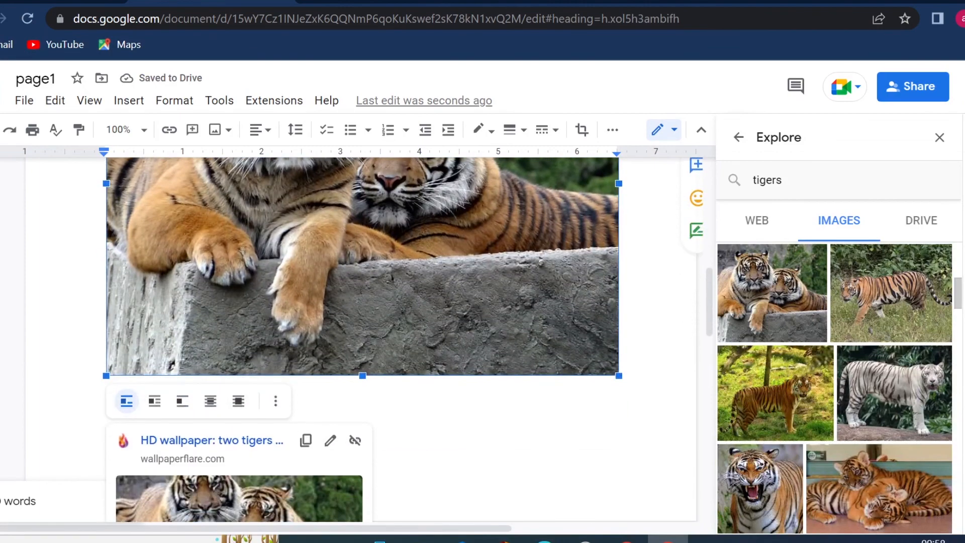
scroll(261, 418, "down", 3)
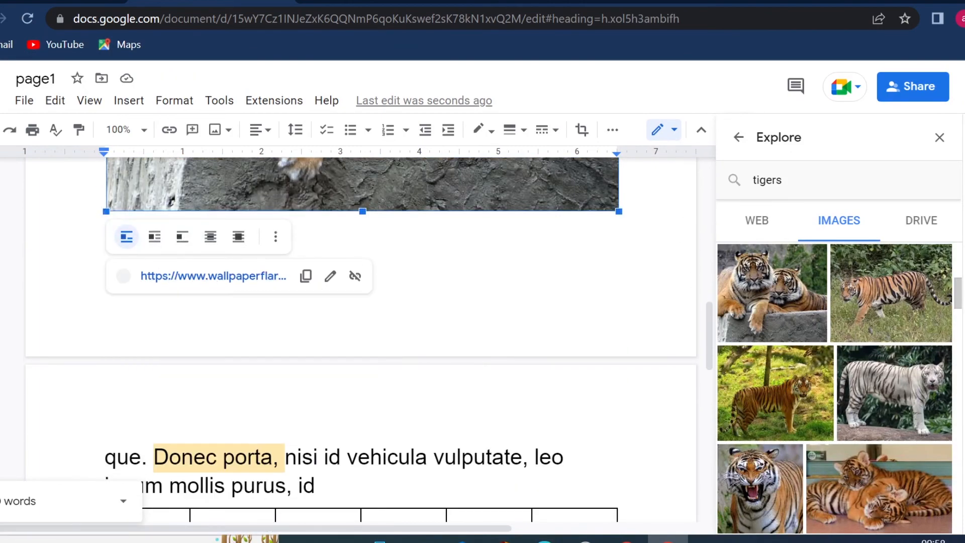
left_click(738, 219)
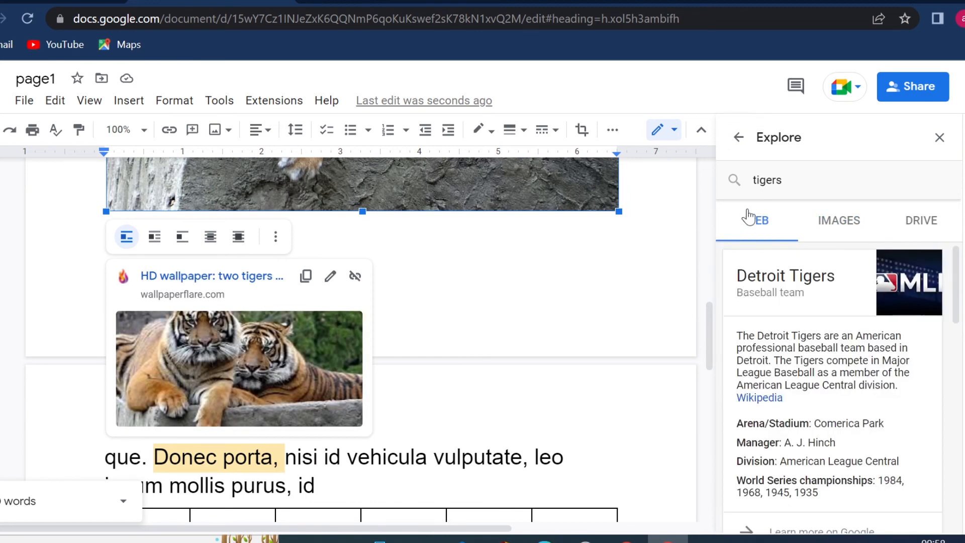
left_click(938, 138)
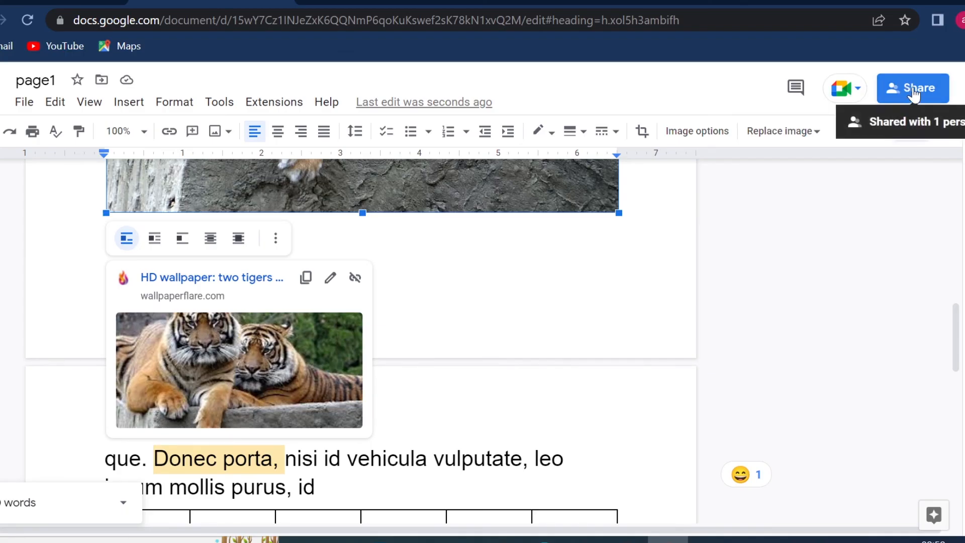
Change the document's link access to anyone with the link, set it back to Restricted, and close the sharing settings.
left_click(914, 91)
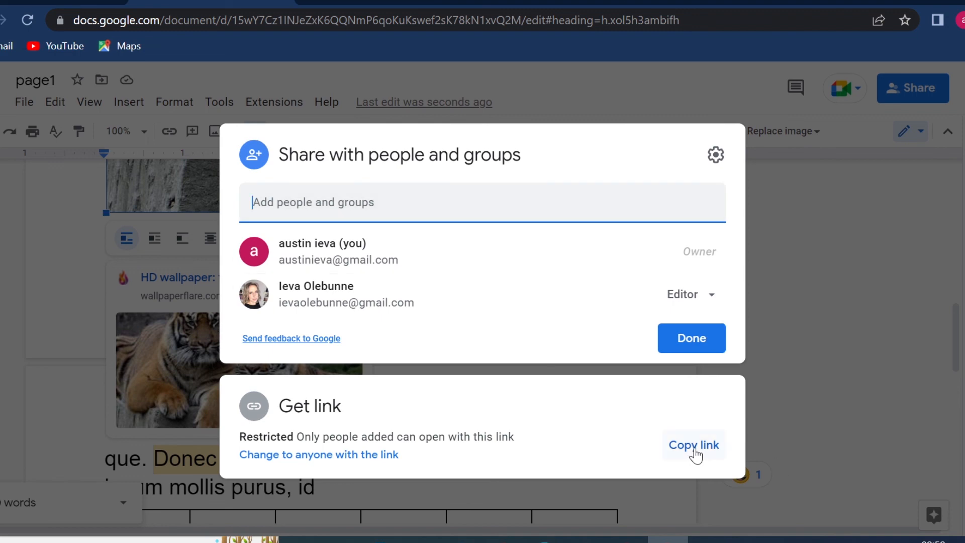
left_click(340, 455)
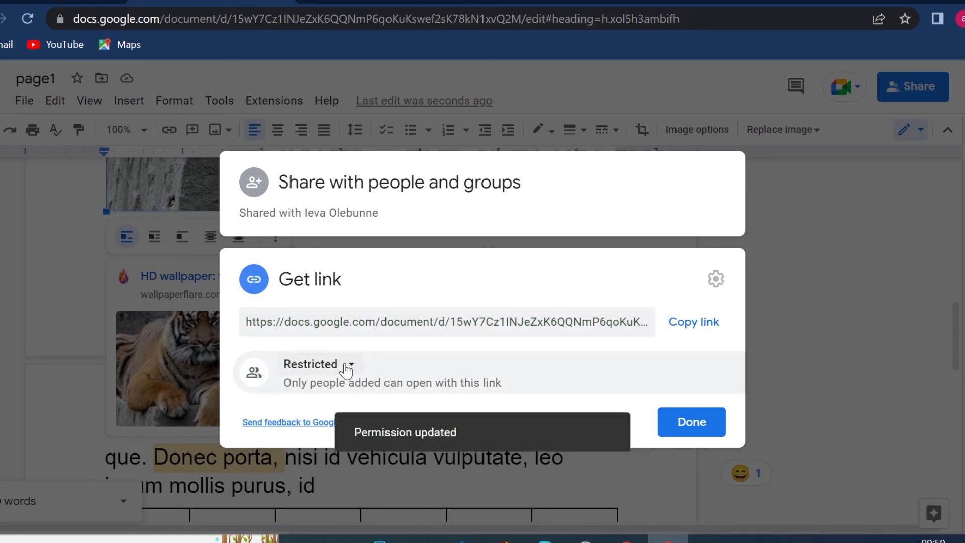
left_click(346, 367)
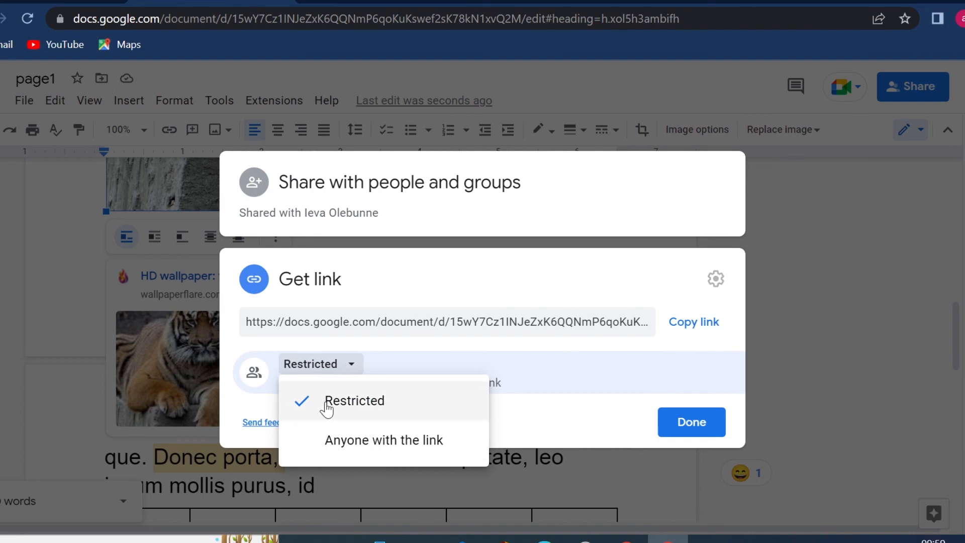
left_click(682, 428)
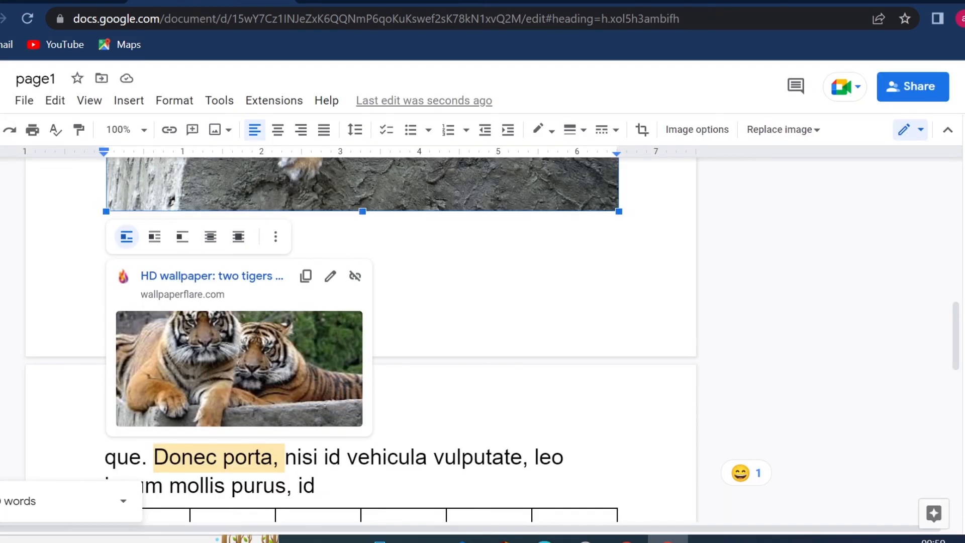
scroll(598, 416, "up", 12)
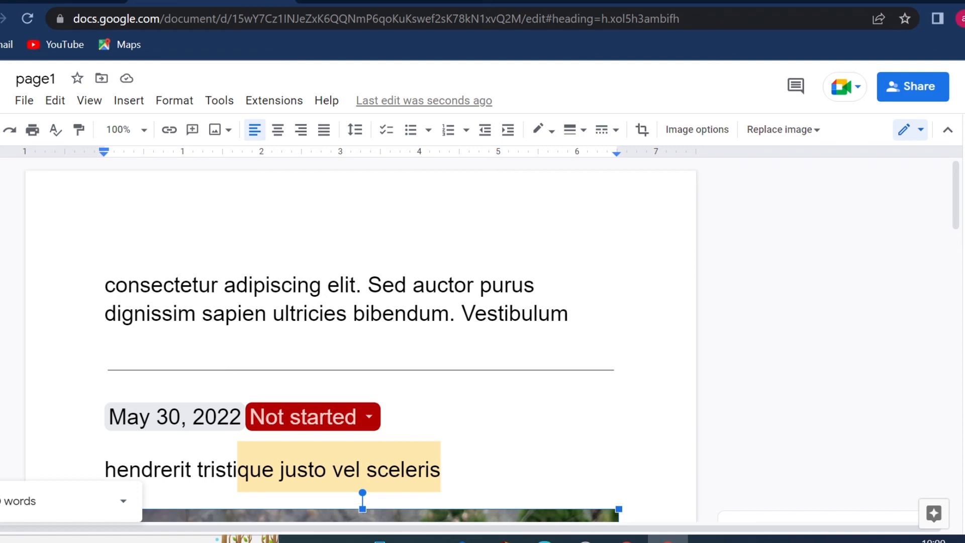
scroll(352, 341, "down", 7)
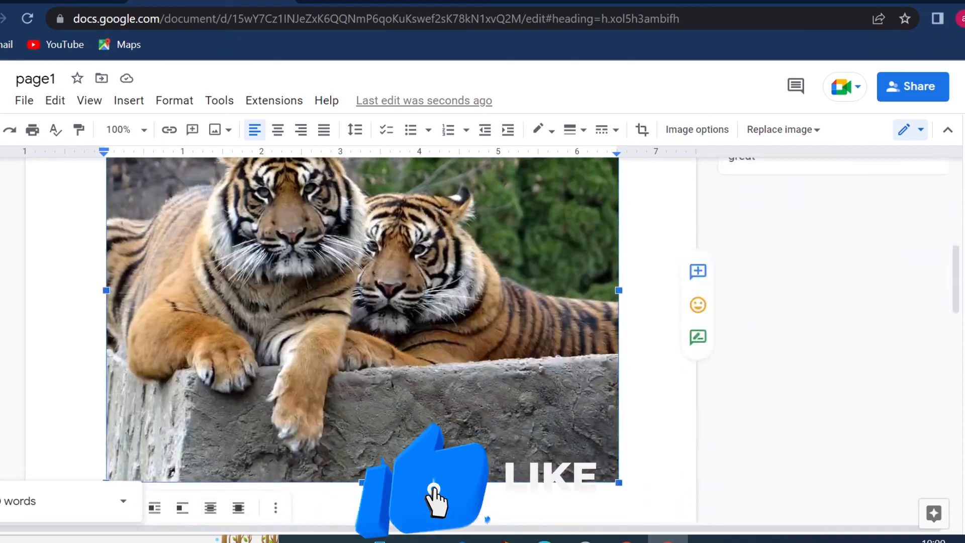
scroll(352, 341, "down", 10)
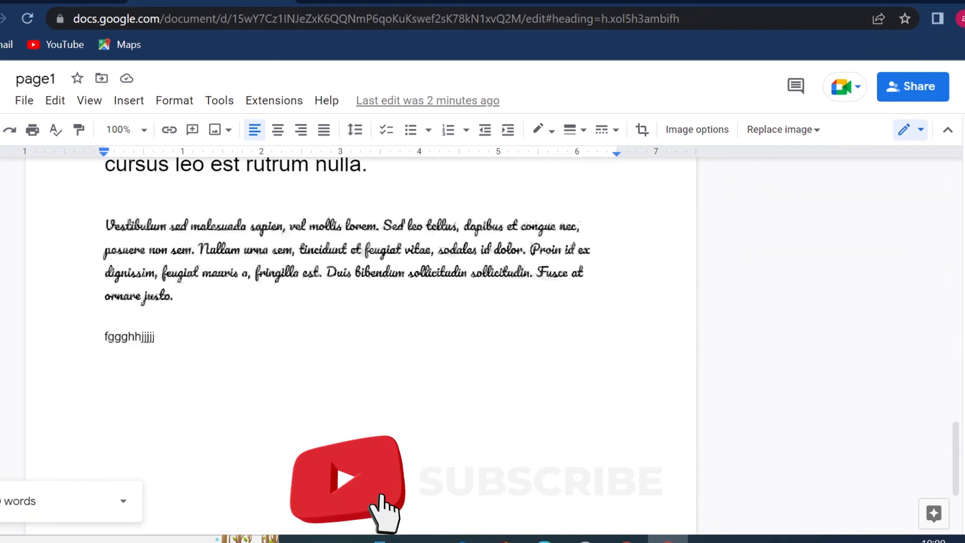
scroll(352, 302, "up", 3)
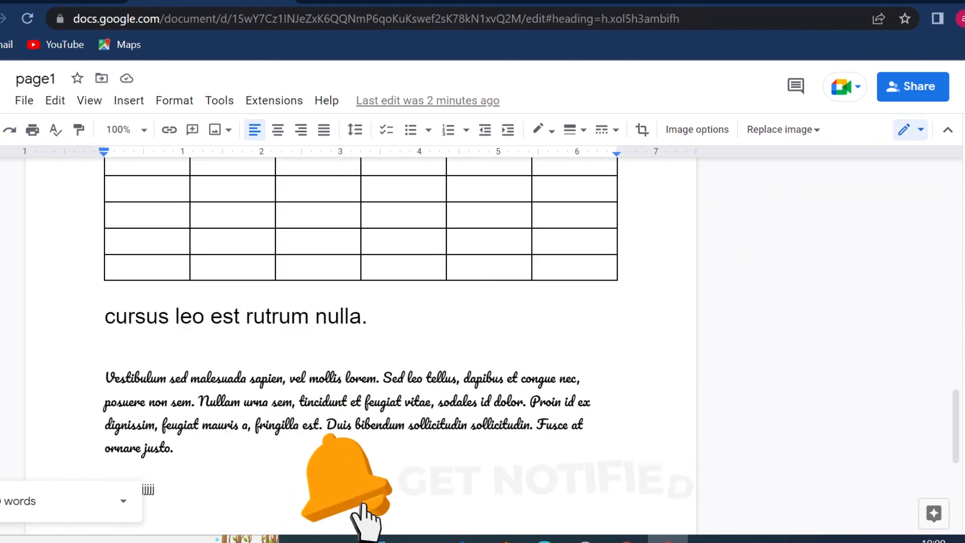